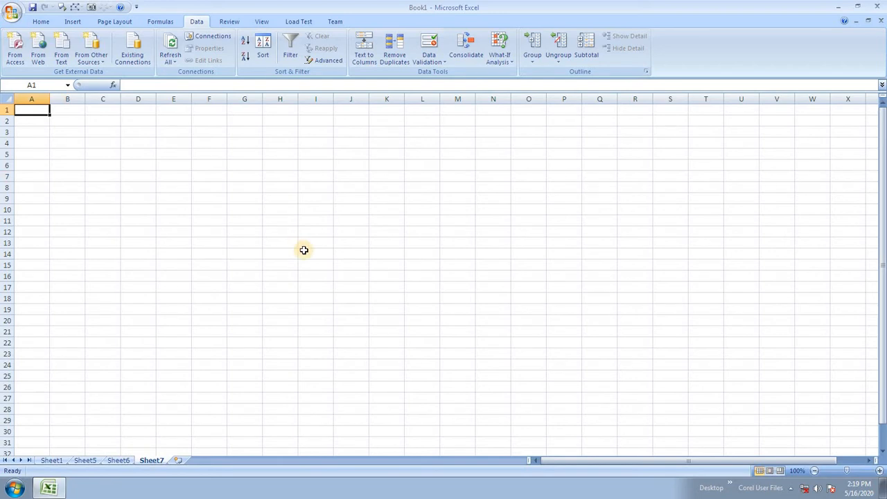
Enlarge the view of Sheet5, Sheet6 and Sheet7 to 190%, finishing on Sheet7
{"action": "left_click", "coordinate": [81, 461]}
{"action": "scroll", "coordinate": [247, 291], "scroll_direction": "up", "scroll_amount": 6}
{"action": "left_click", "coordinate": [119, 461]}
{"action": "scroll", "coordinate": [256, 333], "scroll_direction": "up", "scroll_amount": 6}
{"action": "left_click", "coordinate": [153, 460]}
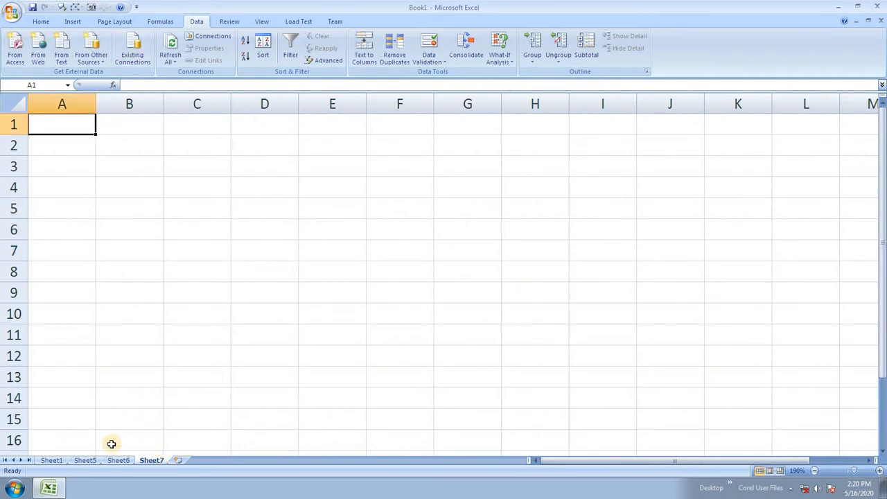
{"action": "left_click", "coordinate": [85, 460]}
{"action": "left_click", "coordinate": [153, 462]}
Set up a consolidation on Sheet7 with cell A1 of Sheet5 and cell A1 of Sheet6 as references
{"action": "left_click", "coordinate": [466, 47]}
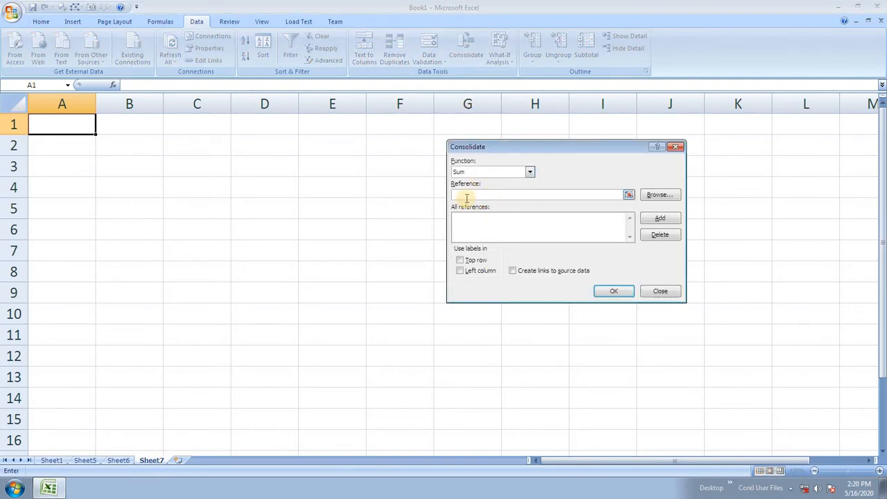
{"action": "left_click", "coordinate": [87, 460]}
{"action": "left_click", "coordinate": [71, 123]}
{"action": "left_click", "coordinate": [660, 218]}
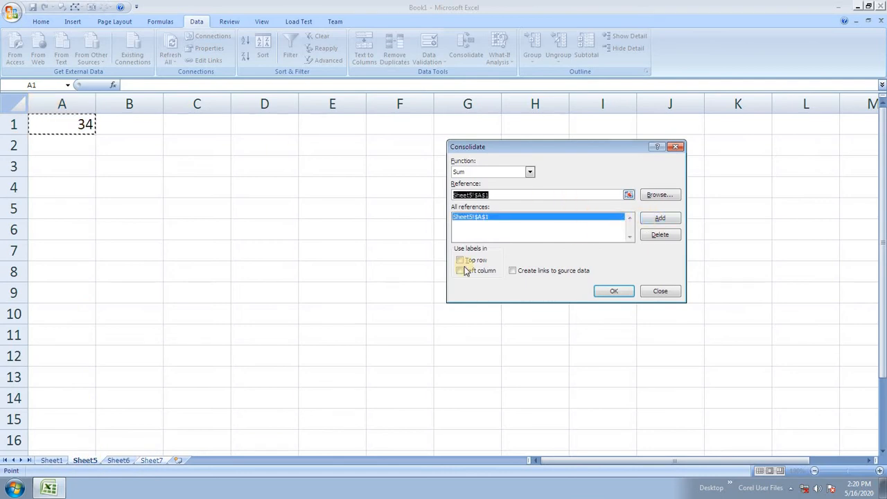
{"action": "left_click", "coordinate": [117, 460]}
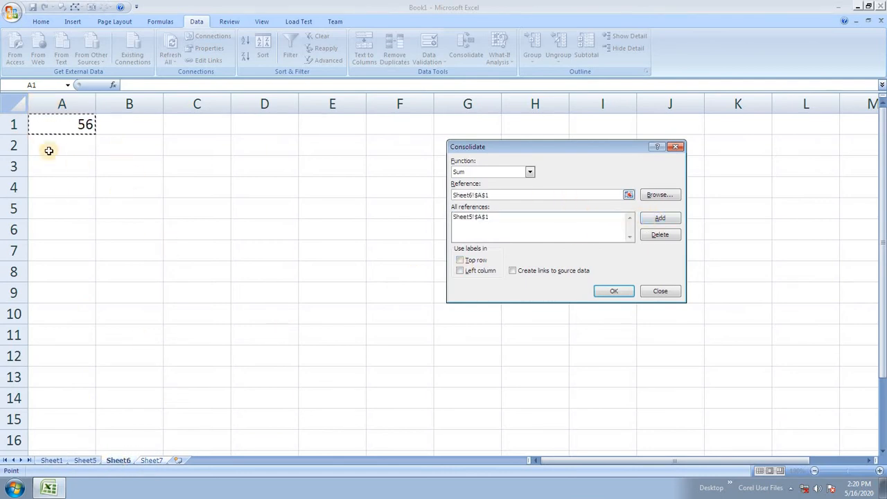
{"action": "left_click", "coordinate": [41, 126]}
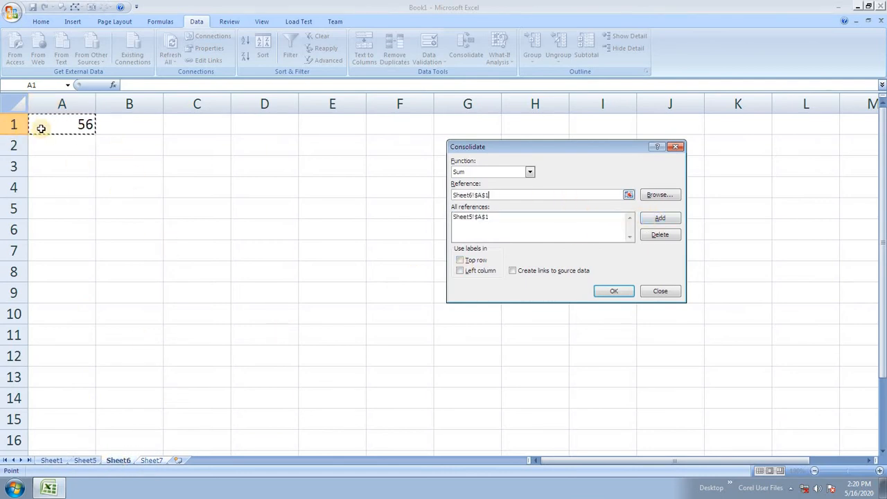
{"action": "left_click", "coordinate": [655, 218]}
{"action": "left_click", "coordinate": [655, 289]}
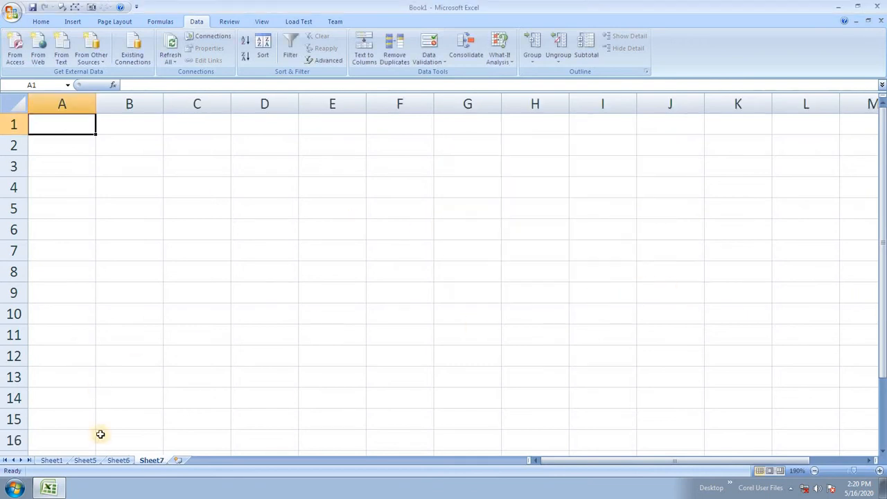
Consolidate the two referenced cells into A1 of Sheet7 with the Sum function, without links to source data
{"action": "left_click", "coordinate": [466, 53]}
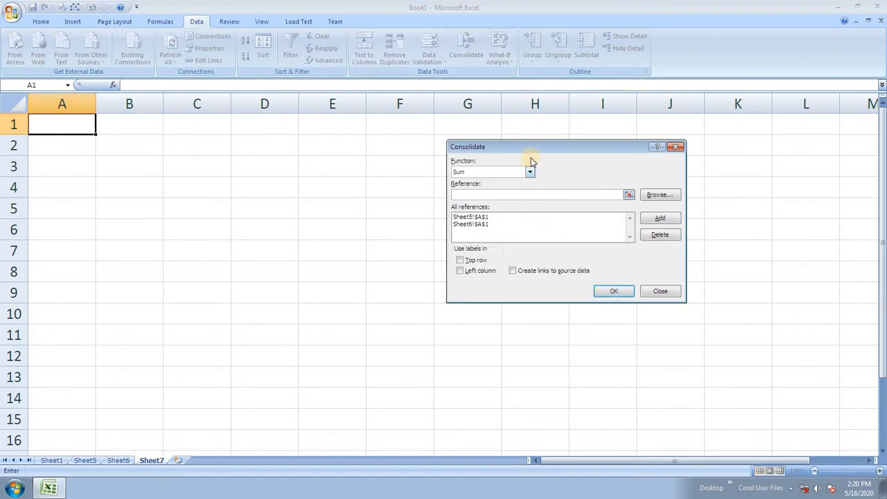
{"action": "left_click", "coordinate": [531, 173]}
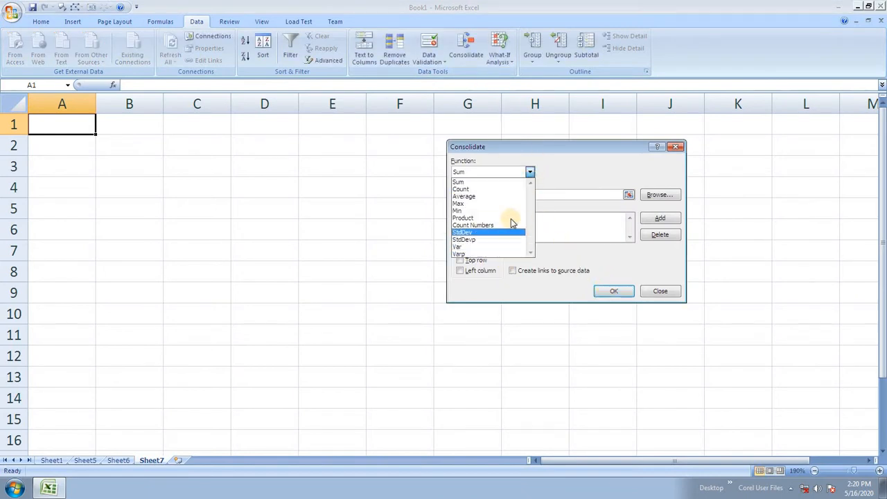
{"action": "left_click", "coordinate": [614, 292]}
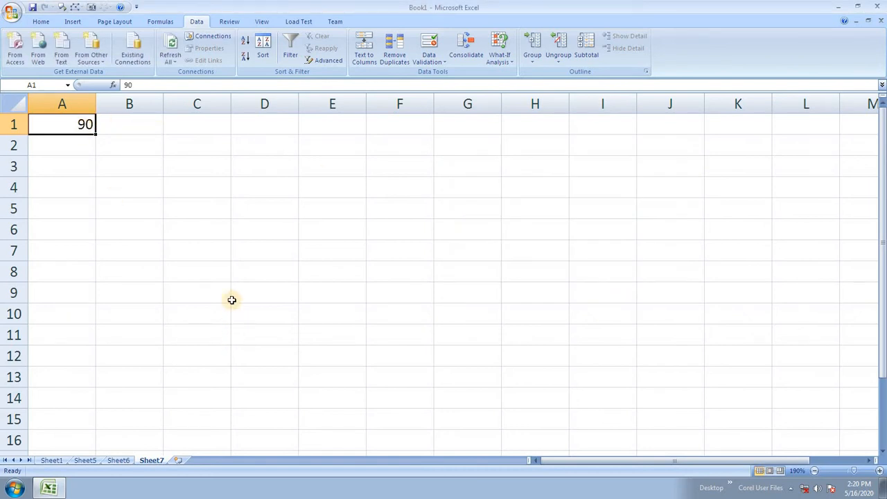
Set cell A1 to 100 on both Sheet5 and Sheet6
{"action": "left_click", "coordinate": [87, 461]}
{"action": "type", "text": "100"}
{"action": "key", "text": "Return"}
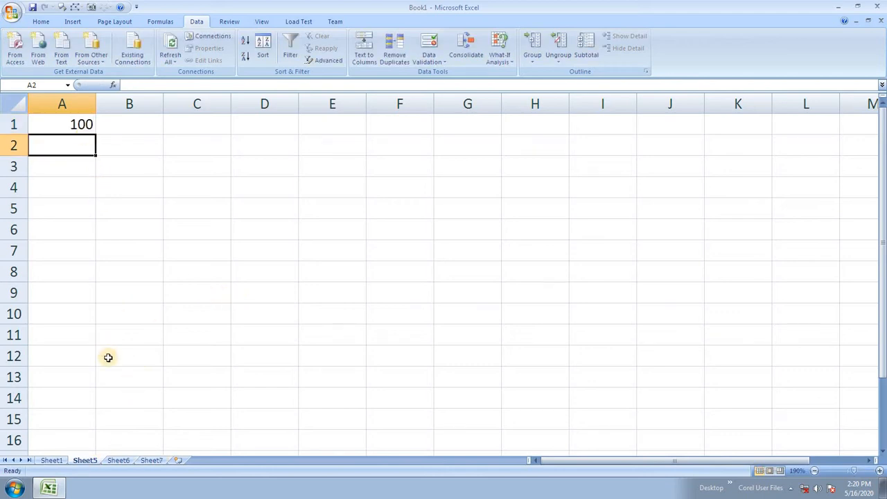
{"action": "left_click", "coordinate": [118, 460]}
{"action": "left_click", "coordinate": [78, 125]}
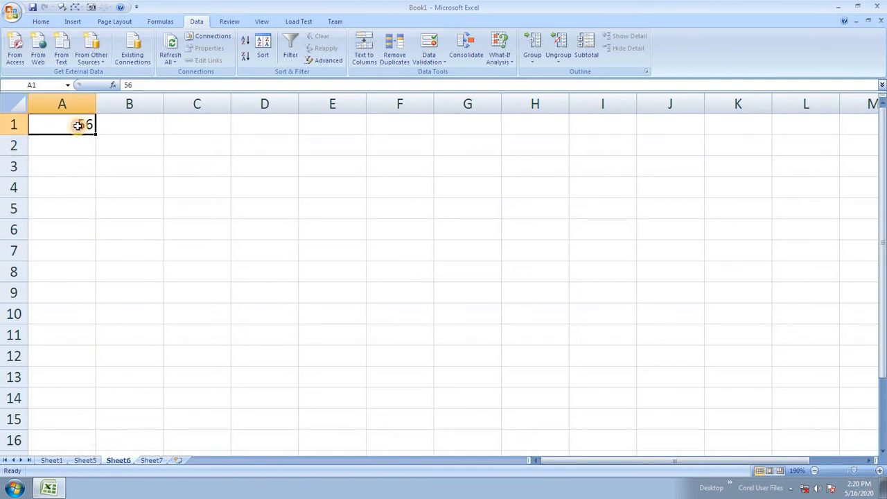
{"action": "type", "text": "100"}
{"action": "key", "text": "Return"}
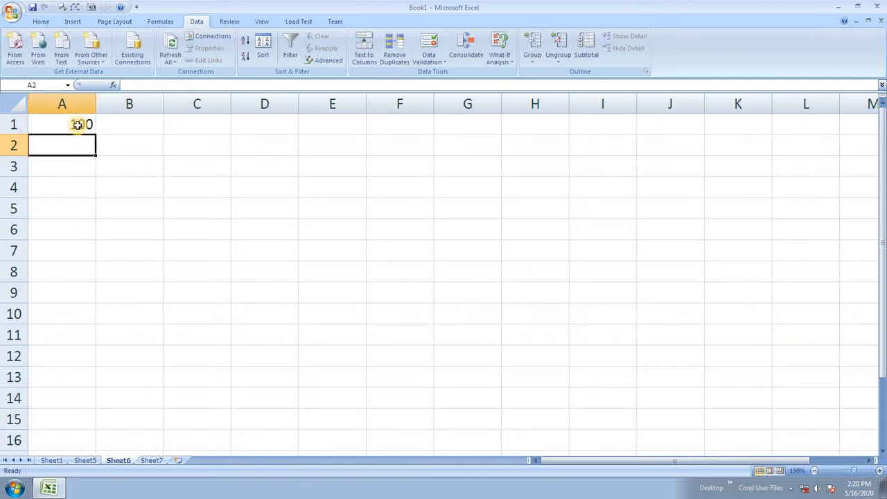
Delete the Sheet5 and Sheet6 references from Sheet7's consolidation settings and enable Create links to source data
{"action": "left_click", "coordinate": [150, 460]}
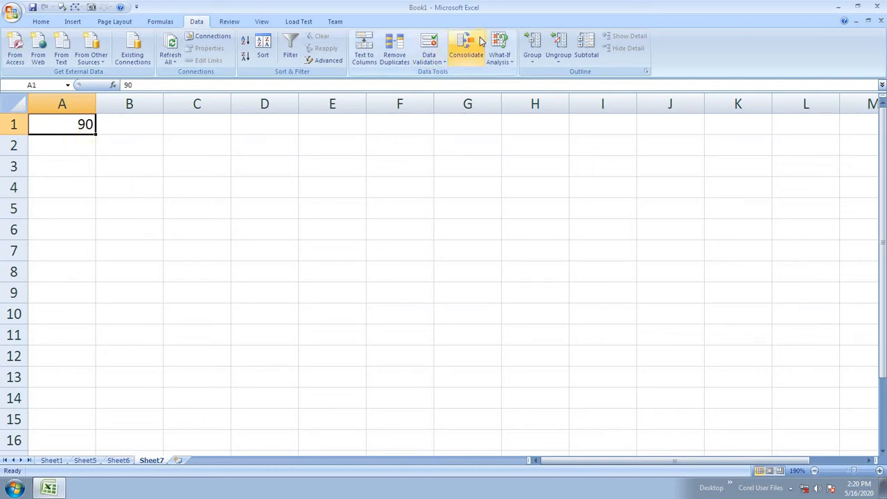
{"action": "left_click", "coordinate": [466, 49]}
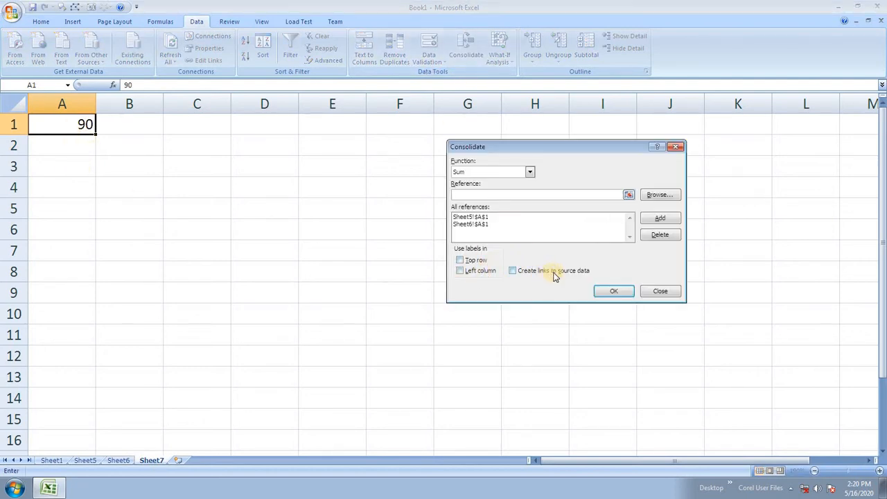
{"action": "left_click", "coordinate": [660, 290]}
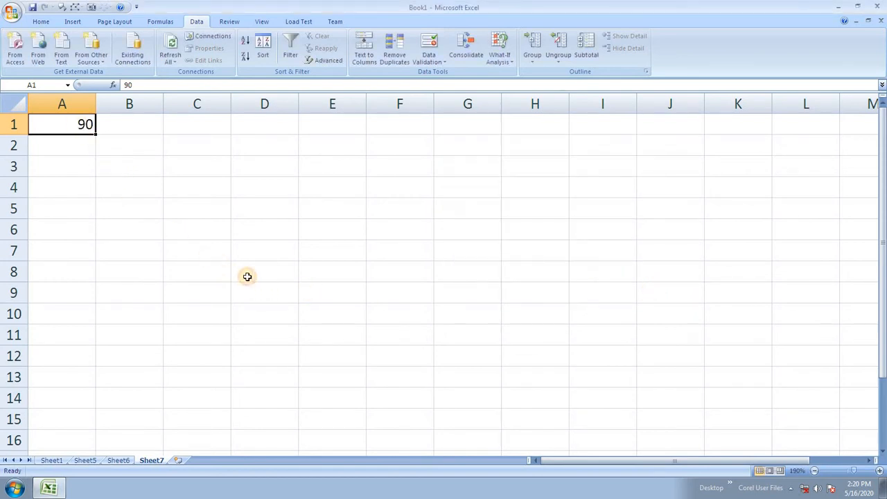
{"action": "left_click", "coordinate": [455, 53]}
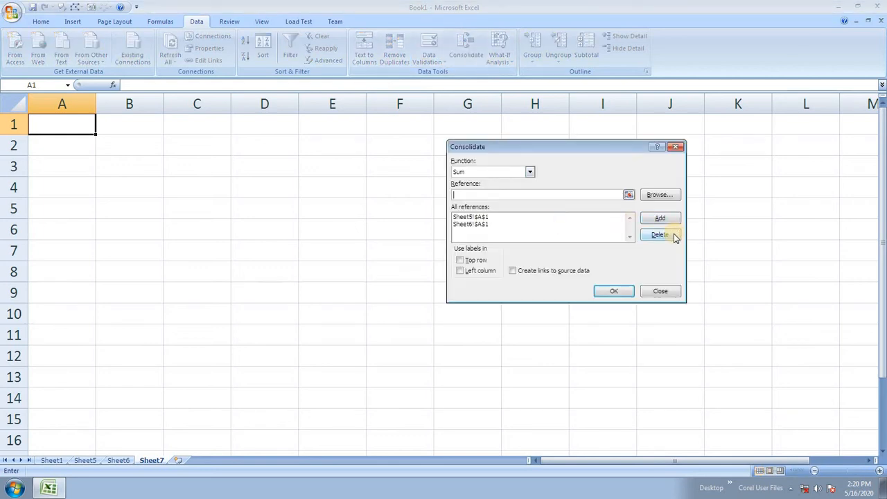
{"action": "left_click", "coordinate": [505, 223]}
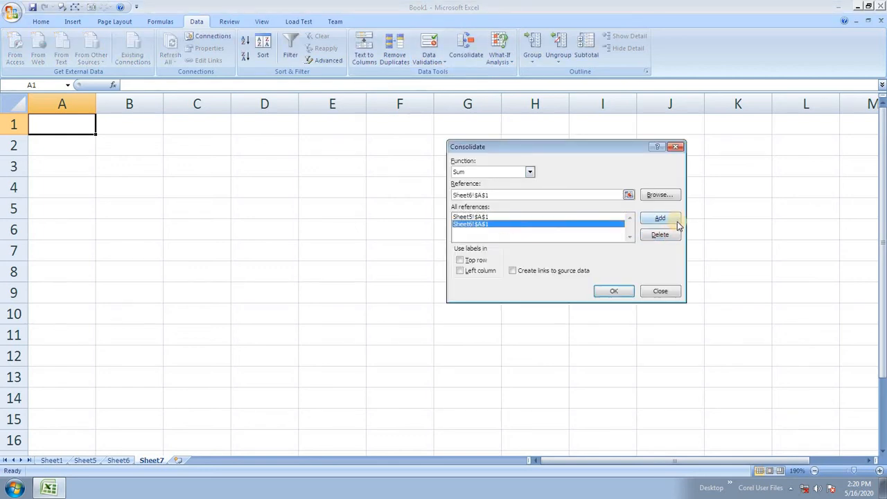
{"action": "left_click", "coordinate": [660, 235]}
{"action": "left_click", "coordinate": [537, 222]}
{"action": "left_click", "coordinate": [662, 235]}
{"action": "left_click", "coordinate": [554, 272]}
Add cell A1 of Sheet5 and cell A1 of Sheet6 as references for the linked consolidation
{"action": "left_click", "coordinate": [504, 196]}
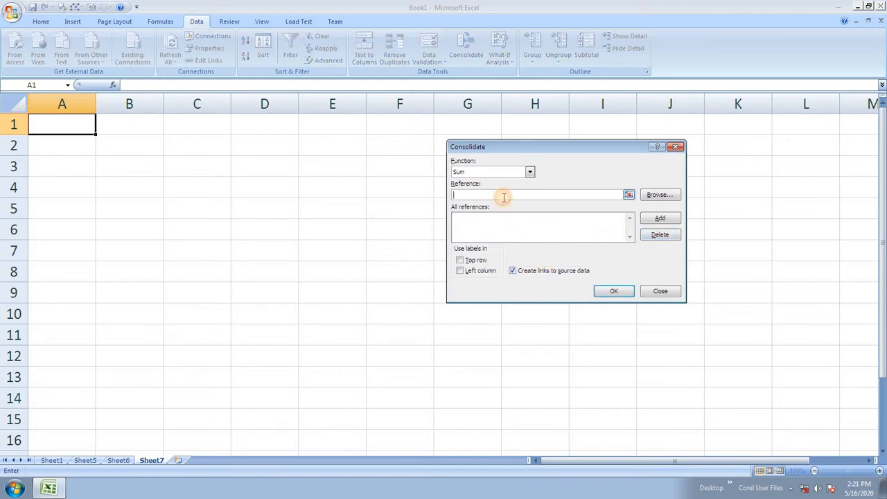
{"action": "left_click", "coordinate": [87, 460]}
{"action": "left_click", "coordinate": [81, 129]}
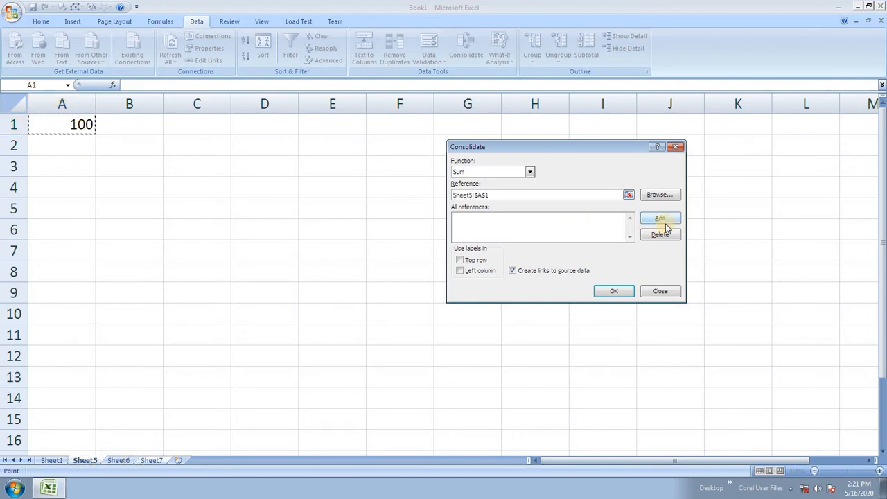
{"action": "left_click", "coordinate": [655, 218]}
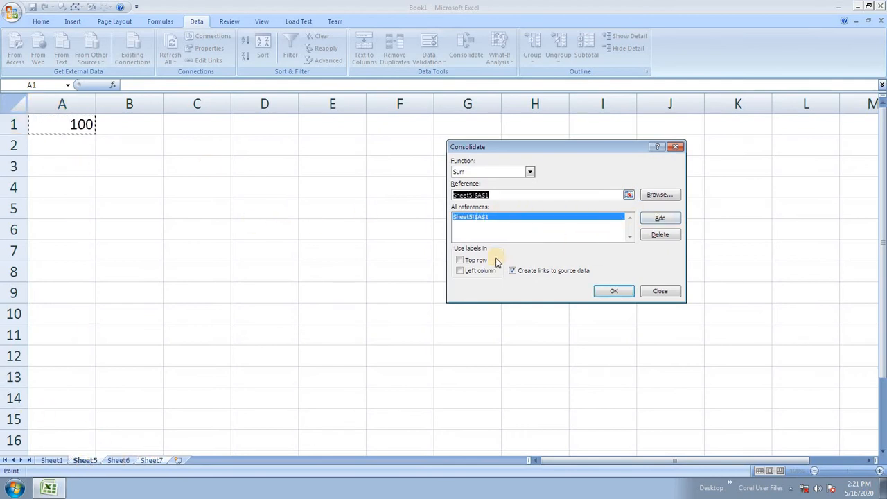
{"action": "left_click", "coordinate": [119, 460]}
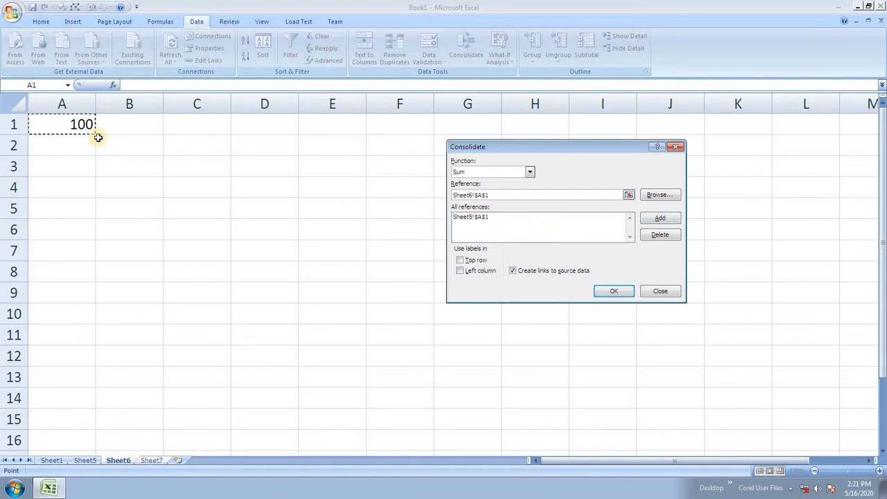
{"action": "left_click", "coordinate": [661, 219]}
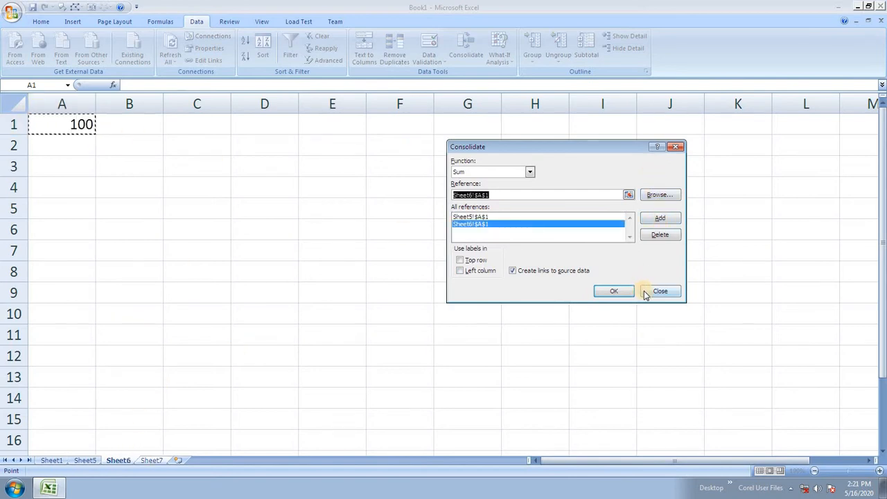
Run the Sum consolidation with links to source data on Sheet7 and select the consolidated total
{"action": "left_click", "coordinate": [613, 290]}
{"action": "left_click", "coordinate": [466, 48]}
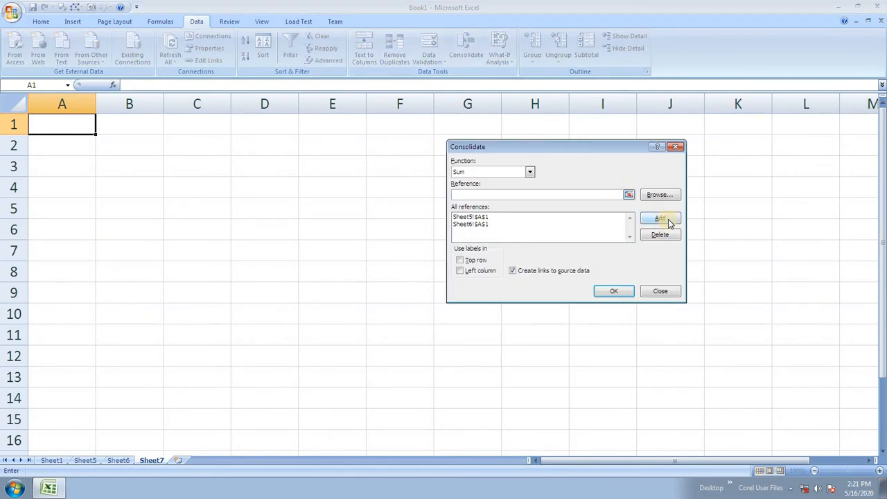
{"action": "left_click", "coordinate": [669, 220]}
{"action": "left_click", "coordinate": [456, 278]}
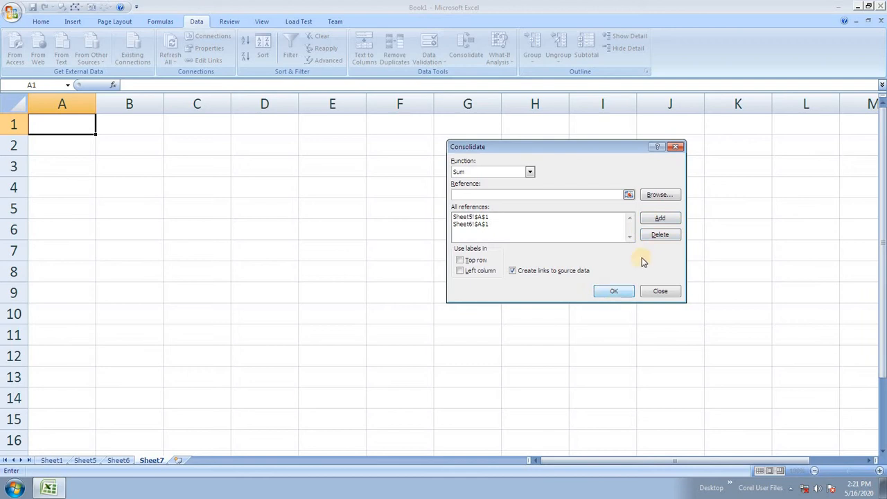
{"action": "left_click", "coordinate": [602, 293]}
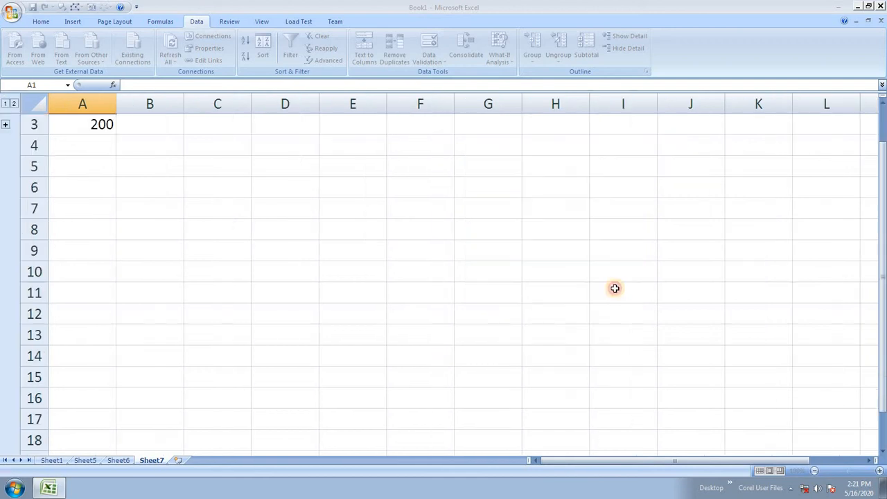
{"action": "left_click", "coordinate": [260, 221]}
{"action": "left_click", "coordinate": [102, 126]}
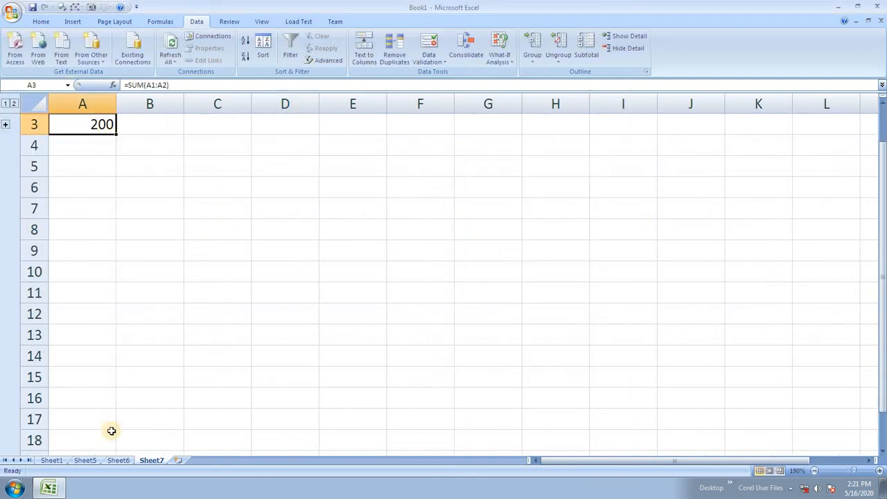
Set cell A1 of Sheet5 to 120 and return to Sheet7 to check the linked total
{"action": "left_click", "coordinate": [88, 460]}
{"action": "left_click", "coordinate": [72, 125]}
{"action": "type", "text": "120"}
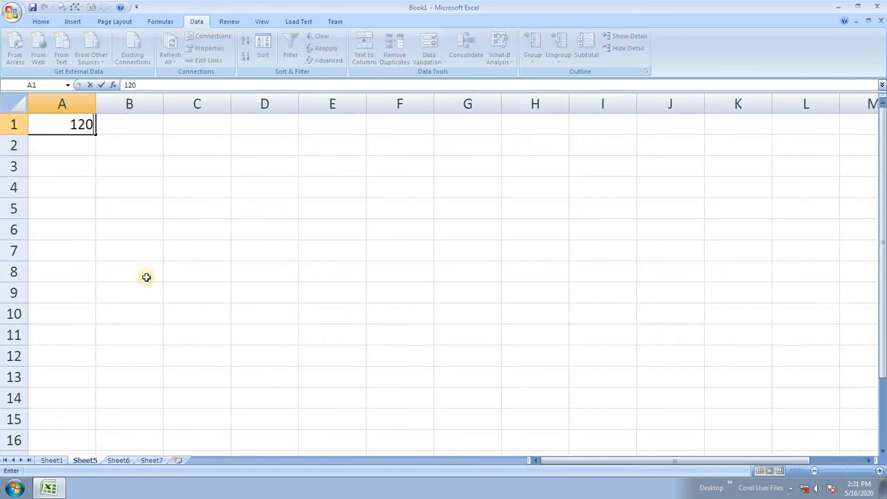
{"action": "left_click", "coordinate": [201, 269]}
{"action": "left_click", "coordinate": [153, 460]}
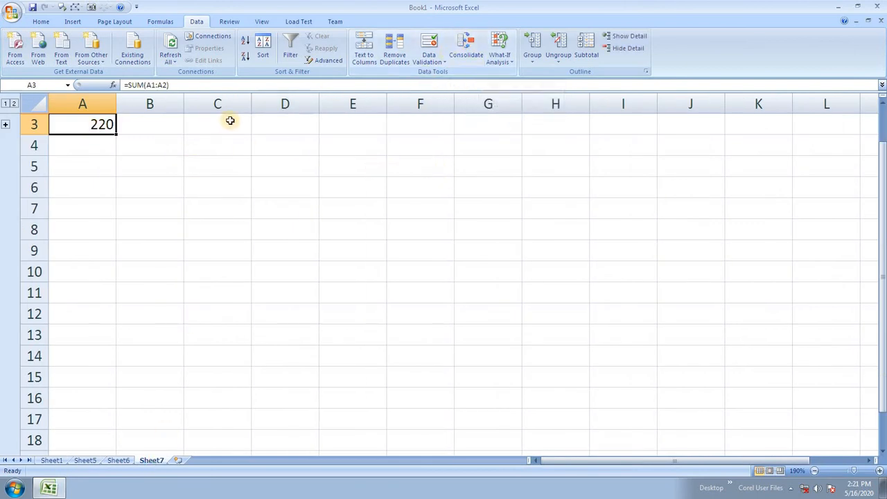
Expand the outline group on Sheet7, examine the source link formulas in A1 and A2, and collapse it again
{"action": "left_click", "coordinate": [6, 125]}
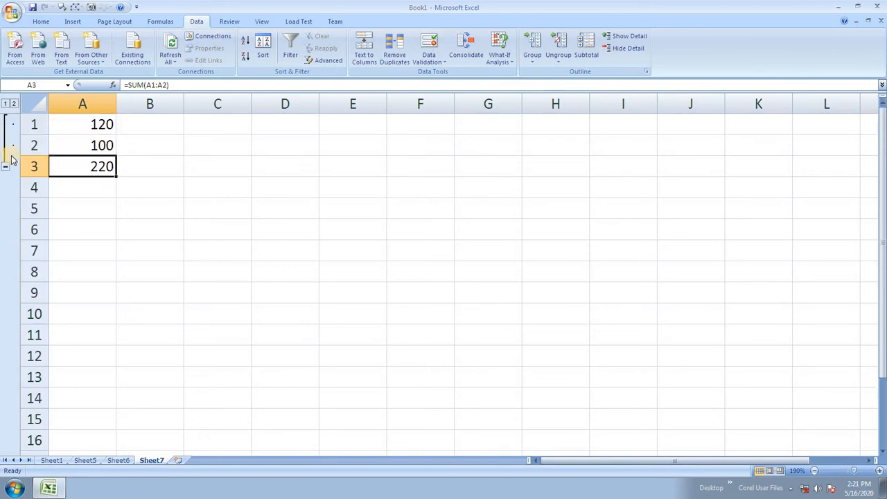
{"action": "left_click", "coordinate": [95, 125]}
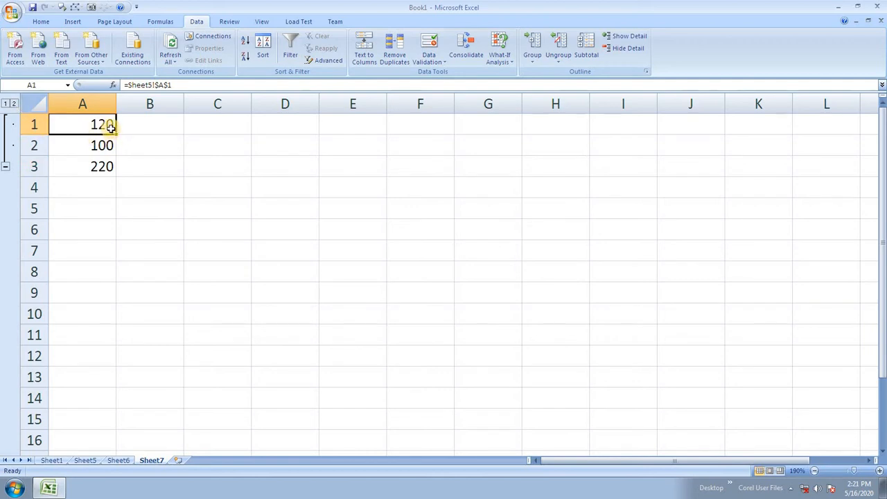
{"action": "left_click", "coordinate": [109, 149]}
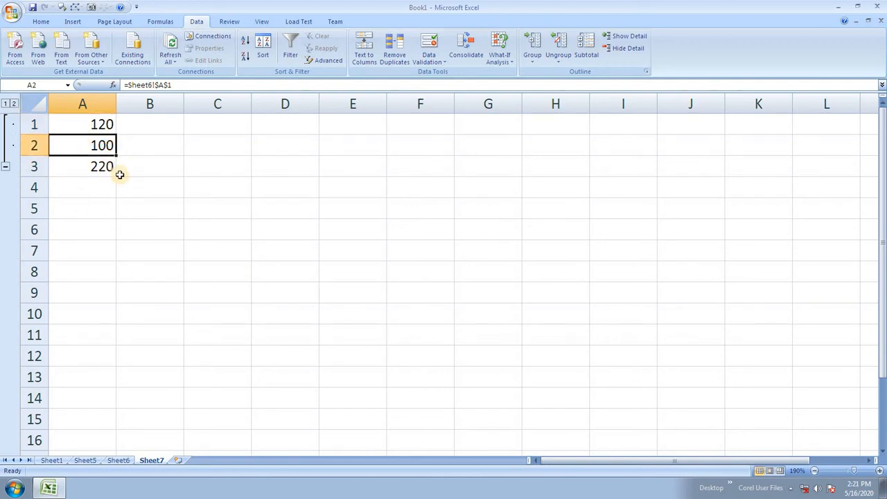
{"action": "left_click", "coordinate": [93, 119]}
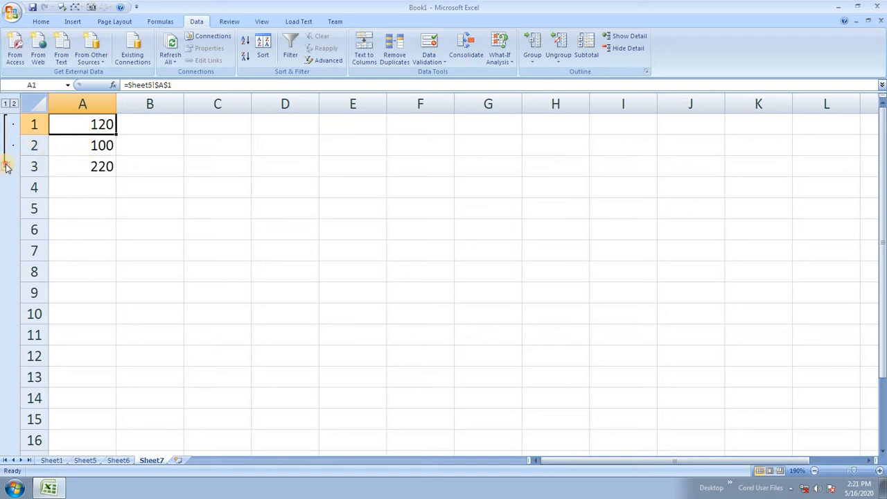
{"action": "left_click", "coordinate": [6, 167]}
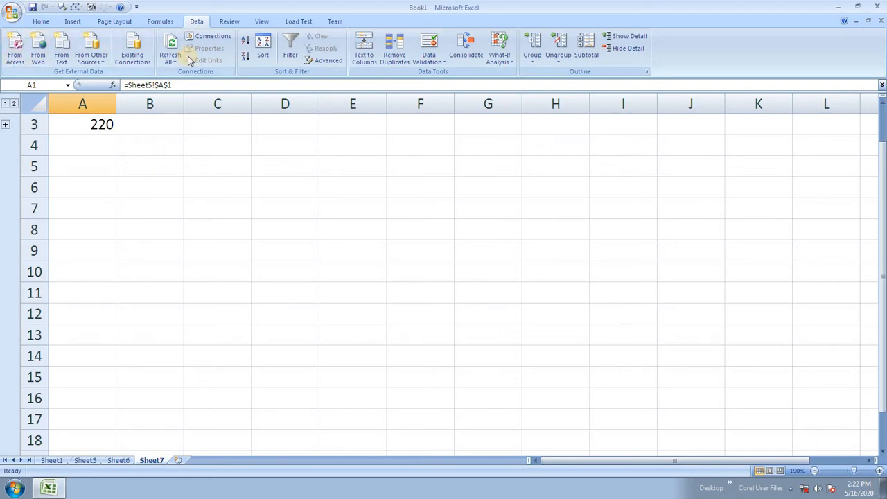
Select Sheet5 through Sheet7 as a group and delete all three worksheets
{"action": "left_click", "coordinate": [85, 460]}
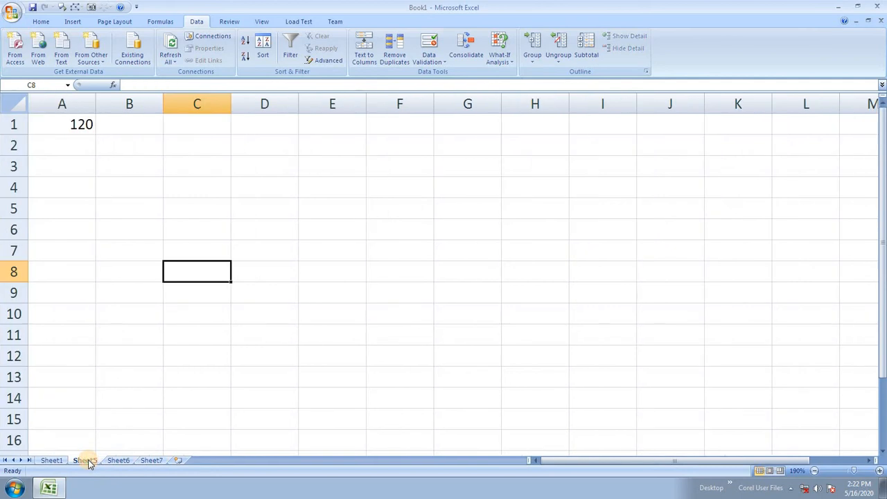
{"action": "left_click", "coordinate": [153, 461], "text": "shift"}
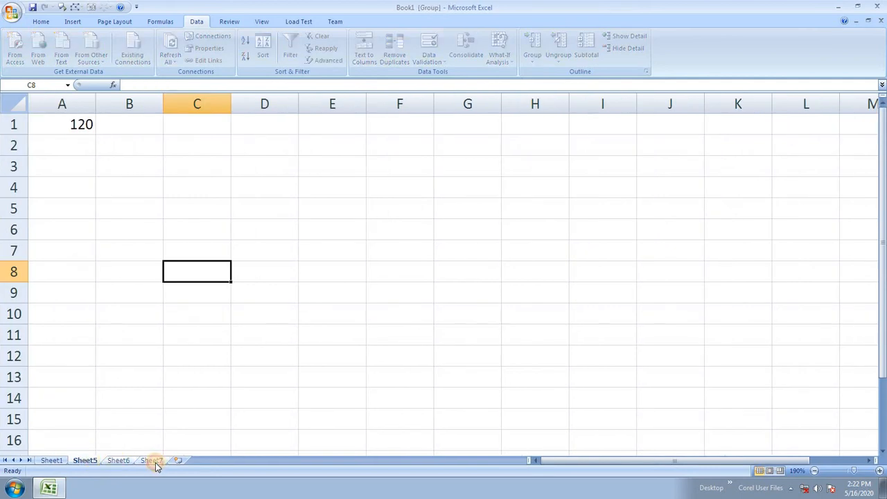
{"action": "right_click", "coordinate": [154, 463]}
{"action": "left_click", "coordinate": [190, 356]}
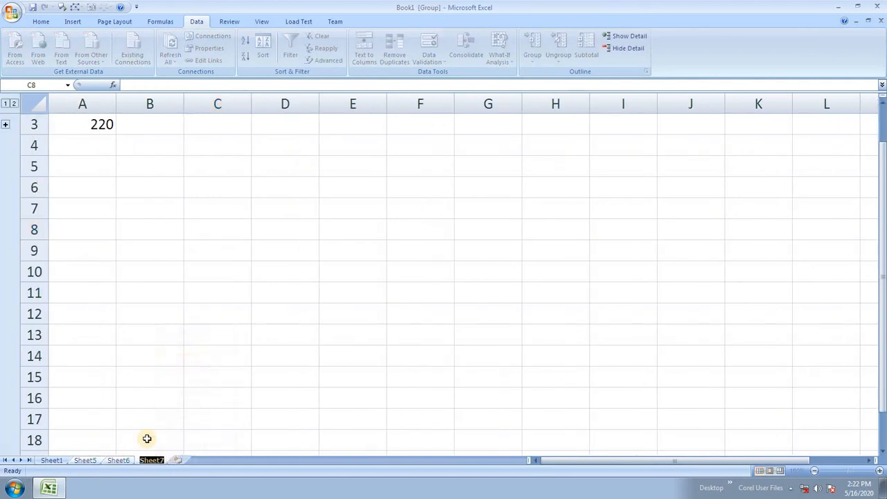
{"action": "key", "text": "Escape"}
{"action": "right_click", "coordinate": [125, 461]}
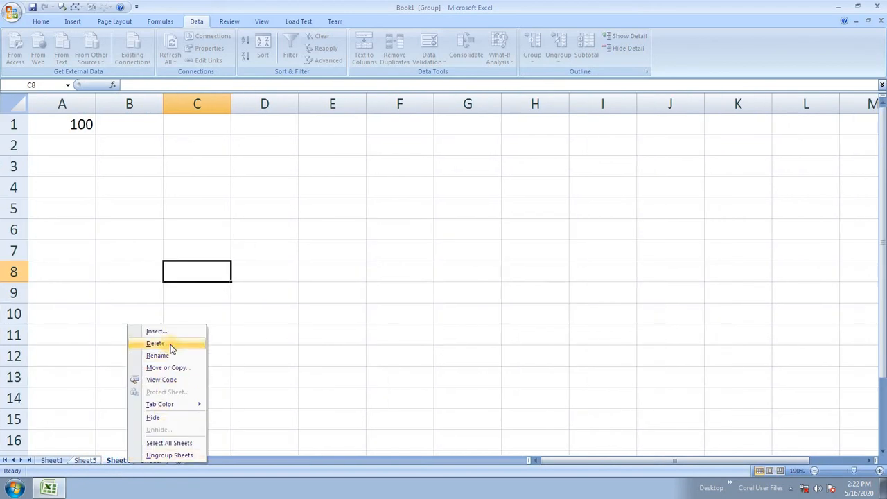
{"action": "left_click", "coordinate": [169, 346]}
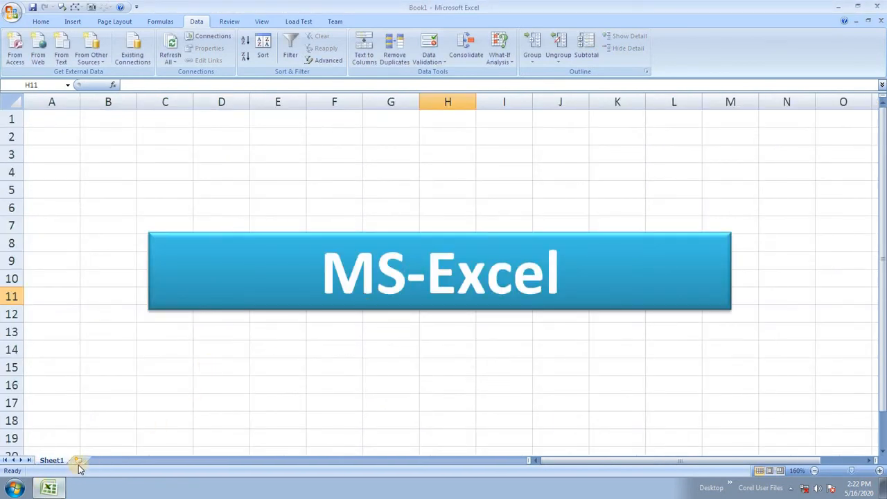
Insert three new blank worksheets and group Sheet8 with Sheet9 for shared data entry
{"action": "left_click", "coordinate": [78, 460]}
{"action": "left_click", "coordinate": [110, 461]}
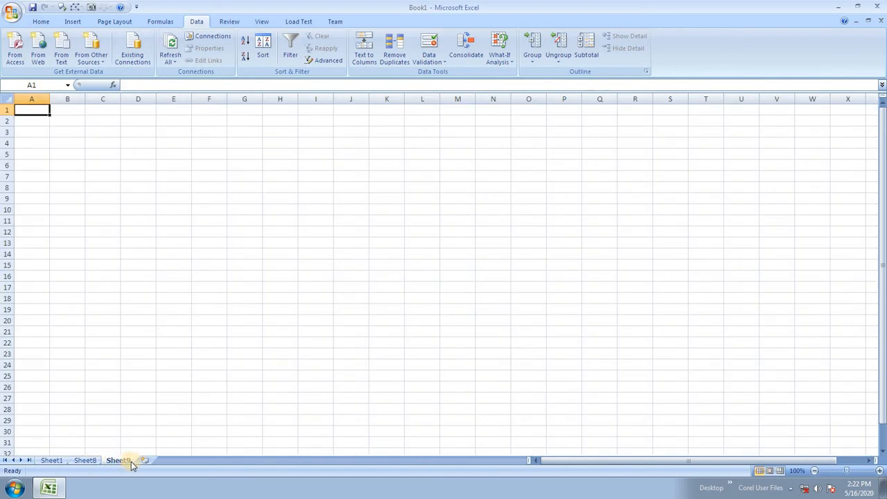
{"action": "left_click", "coordinate": [142, 463]}
{"action": "left_click", "coordinate": [86, 460]}
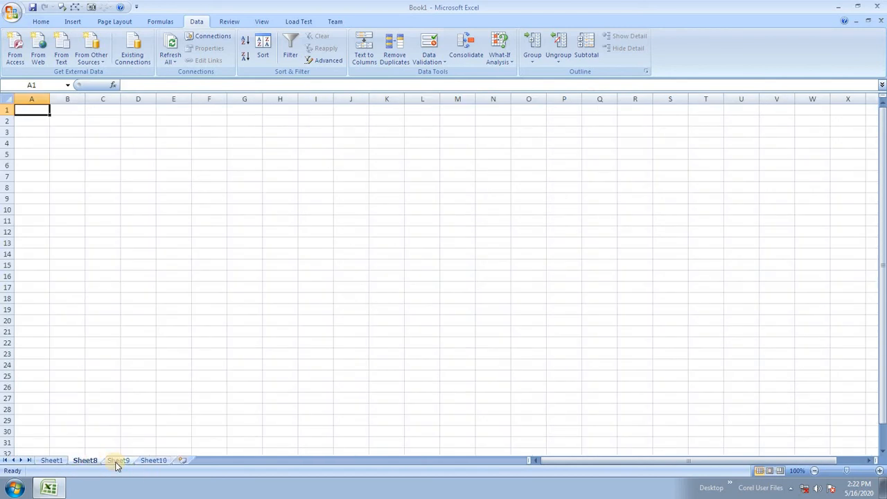
{"action": "left_click", "coordinate": [117, 461], "text": "ctrl"}
{"action": "scroll", "coordinate": [180, 262], "scroll_direction": "up", "scroll_amount": 6}
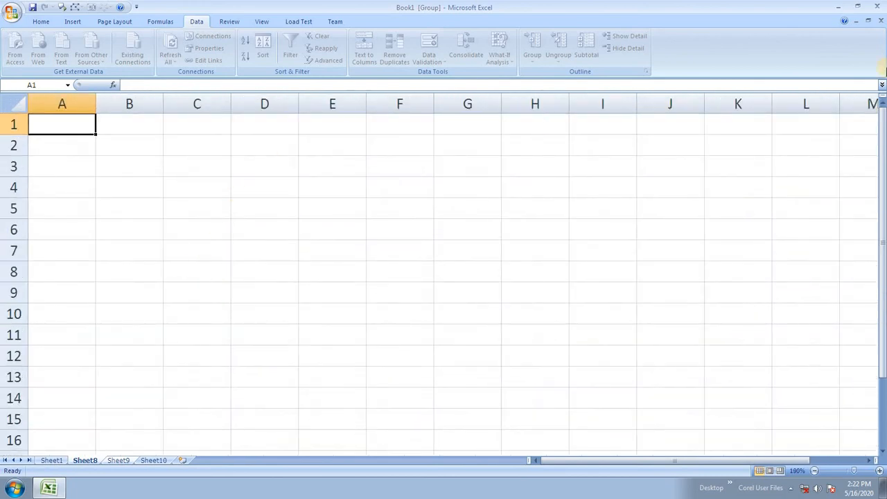
Enter the headers name, math, hindi, english, science and physical in A1:F1 of the grouped sheets
{"action": "type", "text": "name"}
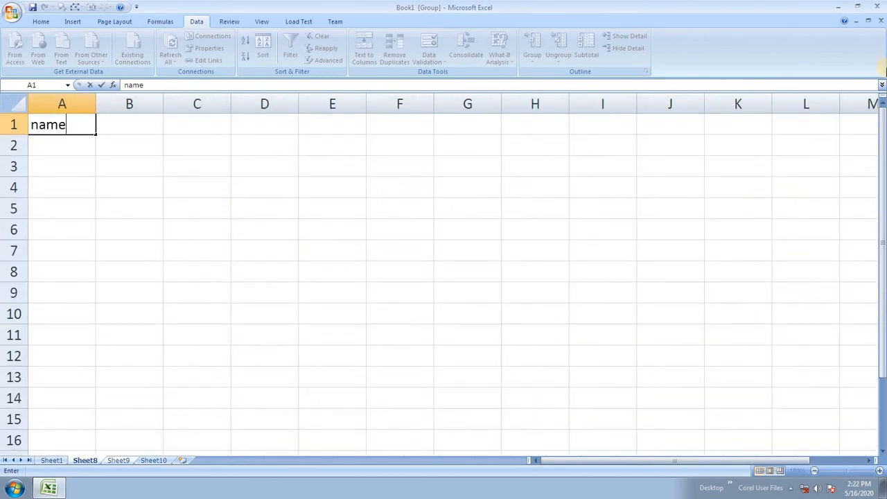
{"action": "key", "text": "Tab"}
{"action": "type", "text": "math"}
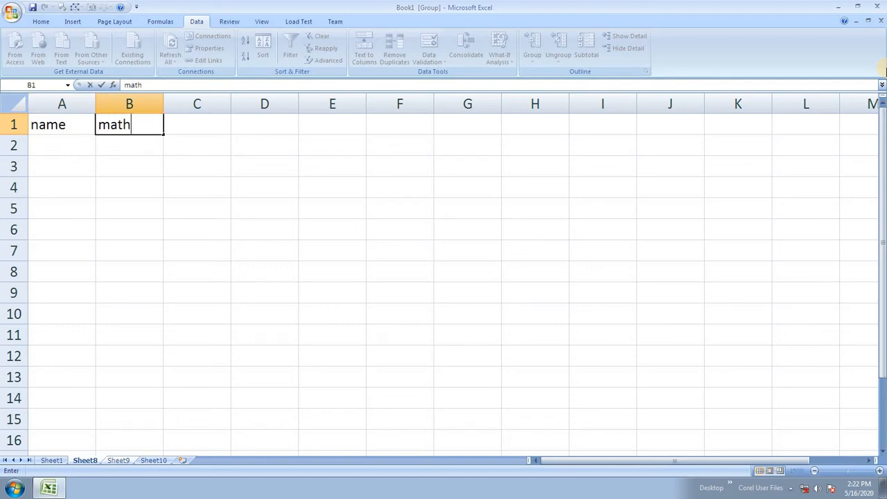
{"action": "key", "text": "Tab"}
{"action": "type", "text": "hindi"}
{"action": "key", "text": "Tab"}
{"action": "type", "text": "en"}
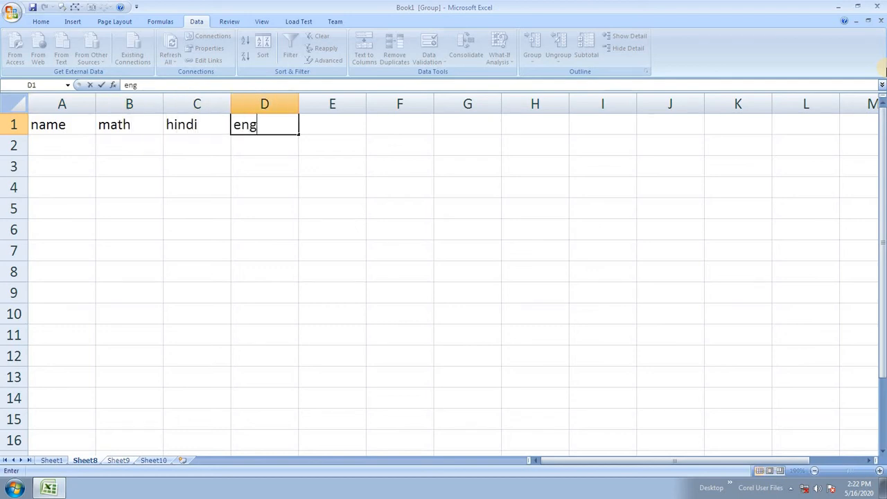
{"action": "type", "text": "glish"}
{"action": "key", "text": "Tab"}
{"action": "type", "text": "s"}
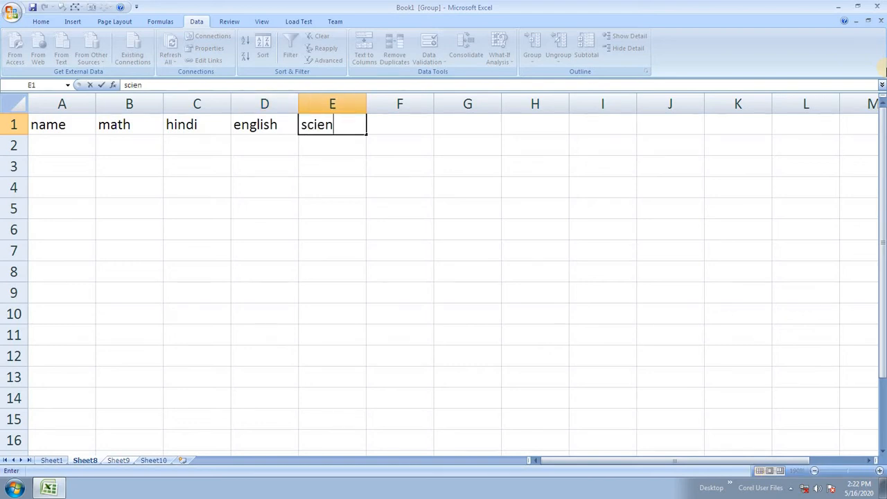
{"action": "key", "text": "Tab"}
{"action": "type", "text": "ph"}
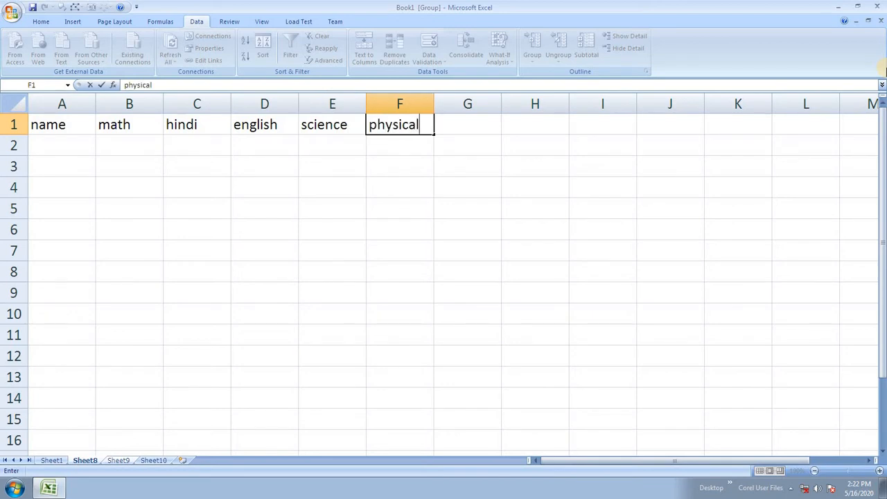
{"action": "key", "text": "Return"}
Fill A2:A6 of the grouped sheets with the five students' first names under the name header
{"action": "type", "text": "R"}
{"action": "key", "text": "Return"}
{"action": "type", "text": "Sham"}
{"action": "key", "text": "Return"}
{"action": "type", "text": "Vir"}
{"action": "key", "text": "Return"}
{"action": "type", "text": "Son"}
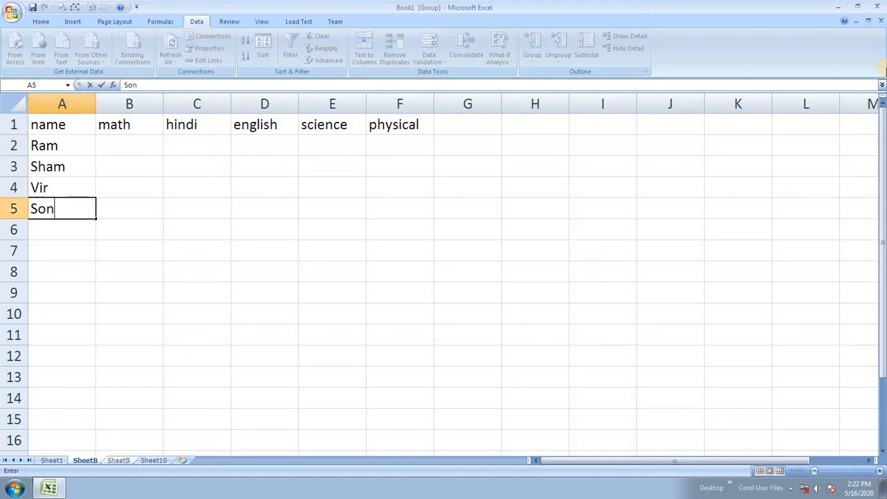
{"action": "type", "text": "u"}
{"action": "key", "text": "Return"}
{"action": "type", "text": "Mo"}
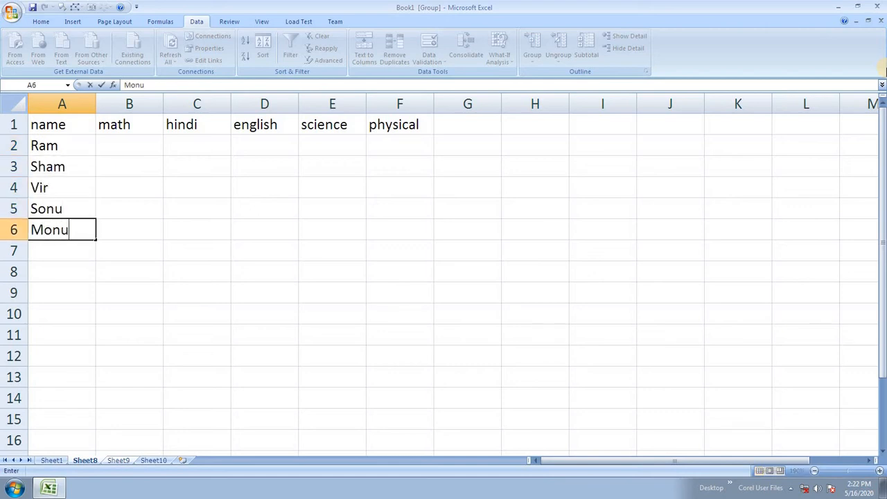
{"action": "key", "text": "Return"}
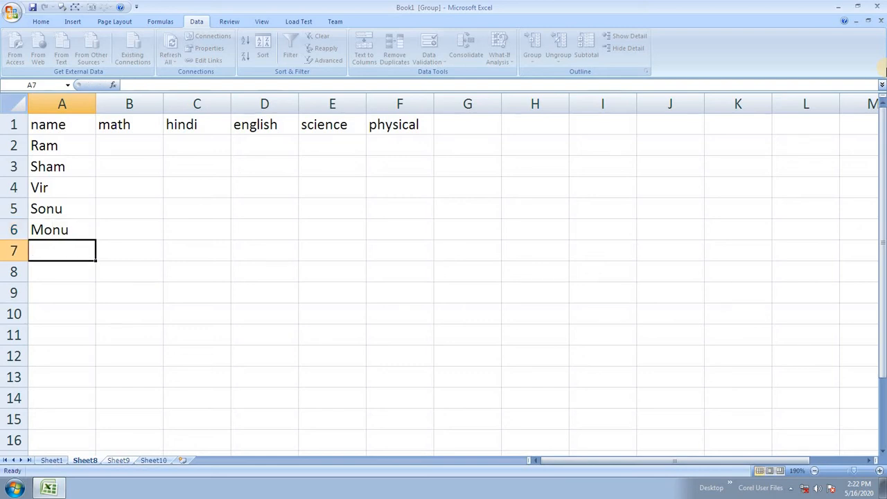
Select B2, check the shared table on Sheet9, ungroup the sheets by opening Sheet10, and return to Sheet8
{"action": "left_click", "coordinate": [283, 211]}
{"action": "left_click", "coordinate": [140, 139]}
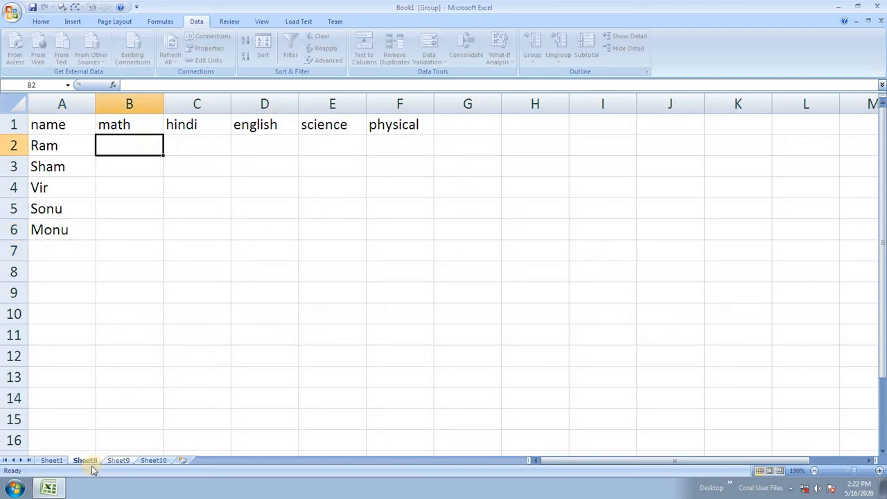
{"action": "left_click", "coordinate": [117, 460]}
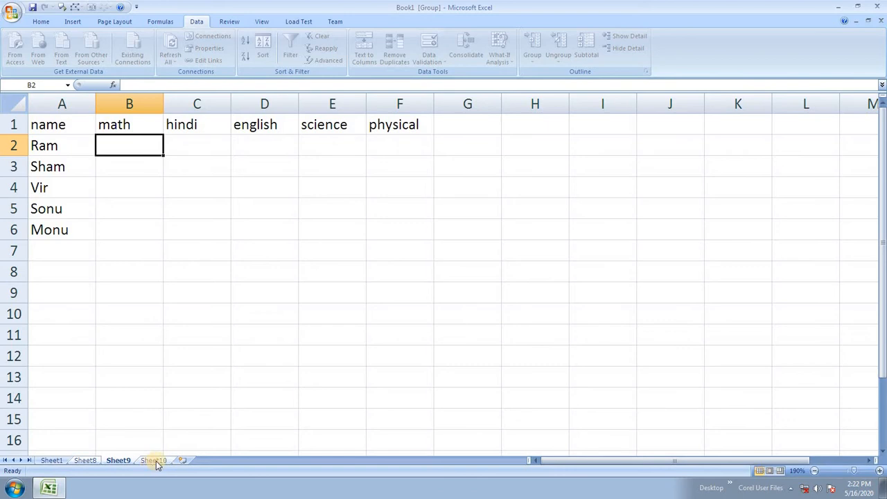
{"action": "left_click", "coordinate": [153, 462]}
{"action": "left_click", "coordinate": [85, 460]}
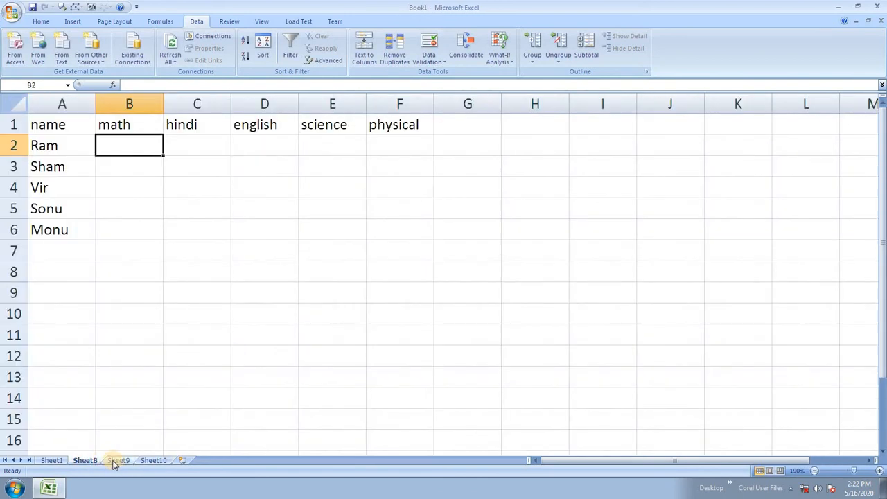
{"action": "left_click", "coordinate": [118, 460]}
{"action": "left_click", "coordinate": [98, 462]}
{"action": "left_click", "coordinate": [116, 462]}
{"action": "left_click", "coordinate": [90, 460]}
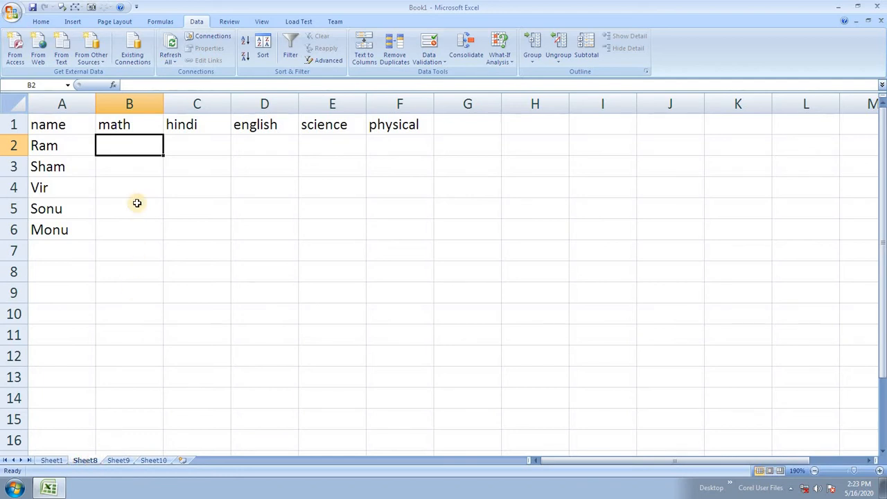
Select B2:F5 on Sheet8 and enter the first student's marks in row 2: 12, 25, 36, 45 and 12
{"action": "left_click_drag", "start_coordinate": [129, 148], "coordinate": [368, 219]}
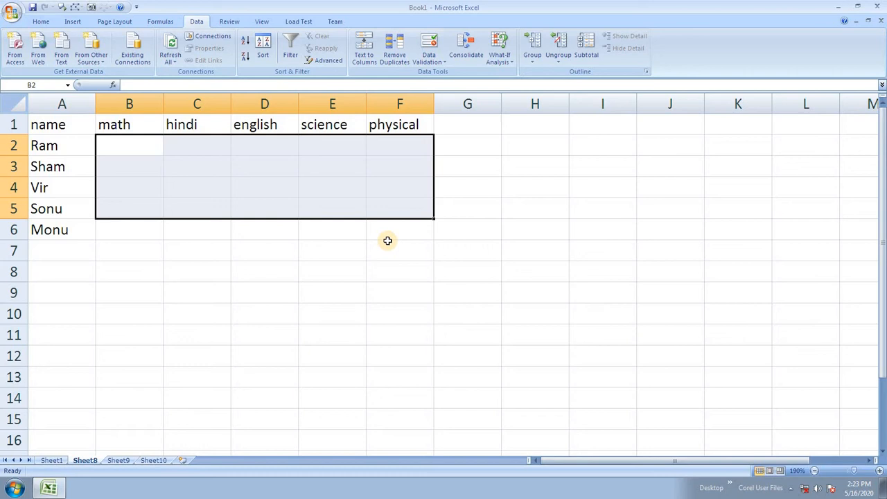
{"action": "type", "text": "12"}
{"action": "key", "text": "Tab"}
{"action": "type", "text": "52"}
{"action": "key", "text": "Tab"}
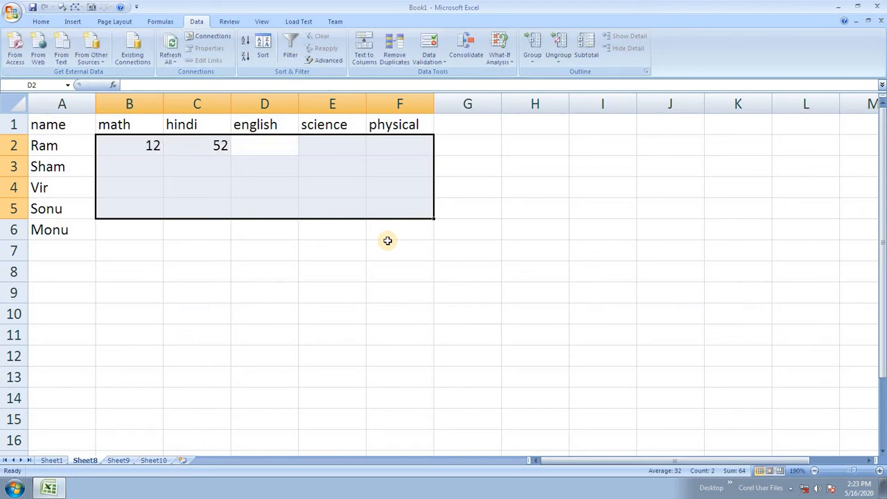
{"action": "key", "text": "shift+Tab"}
{"action": "type", "text": "25"}
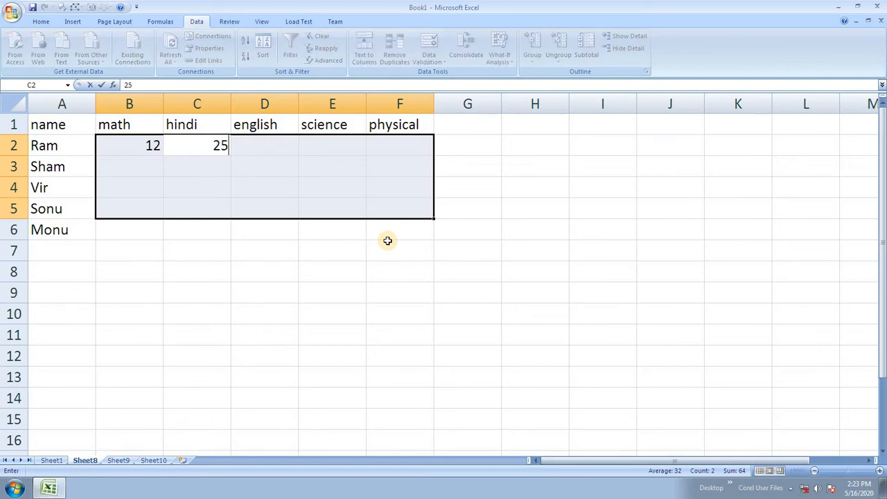
{"action": "key", "text": "Tab"}
{"action": "key", "text": "Tab"}
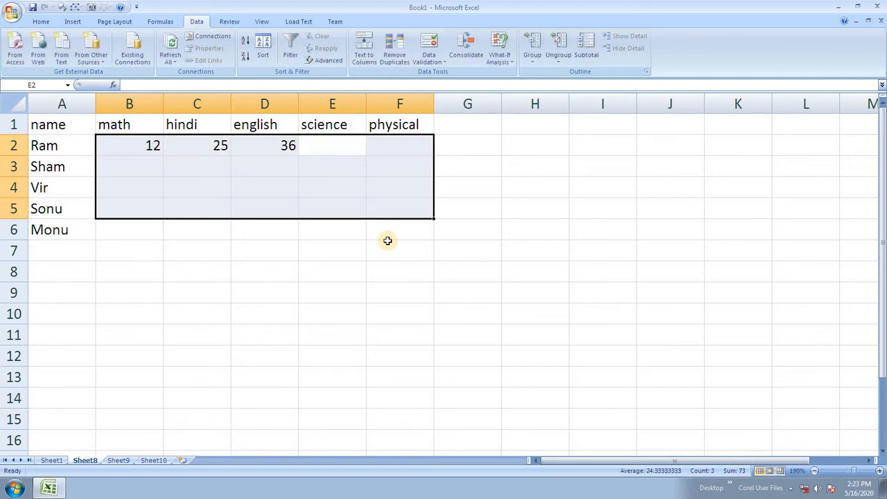
{"action": "type", "text": "45"}
{"action": "key", "text": "Tab"}
{"action": "type", "text": "12"}
{"action": "key", "text": "Tab"}
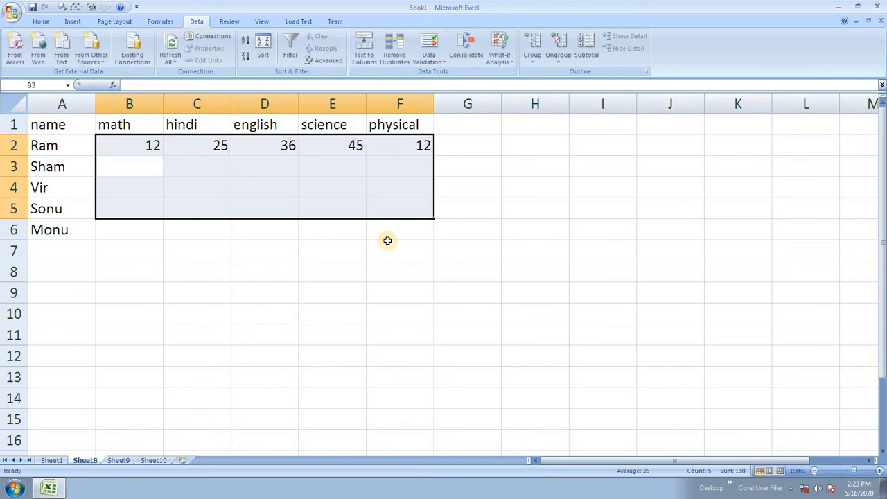
Enter the second student's marks in row 3 of Sheet8: 41, 25, 34, 44 and 42
{"action": "type", "text": "41"}
{"action": "key", "text": "Tab"}
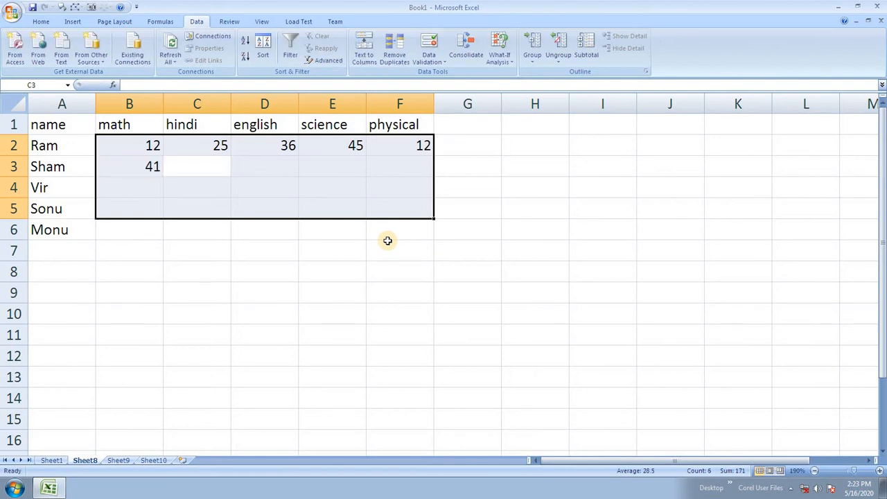
{"action": "type", "text": "25"}
{"action": "key", "text": "Tab"}
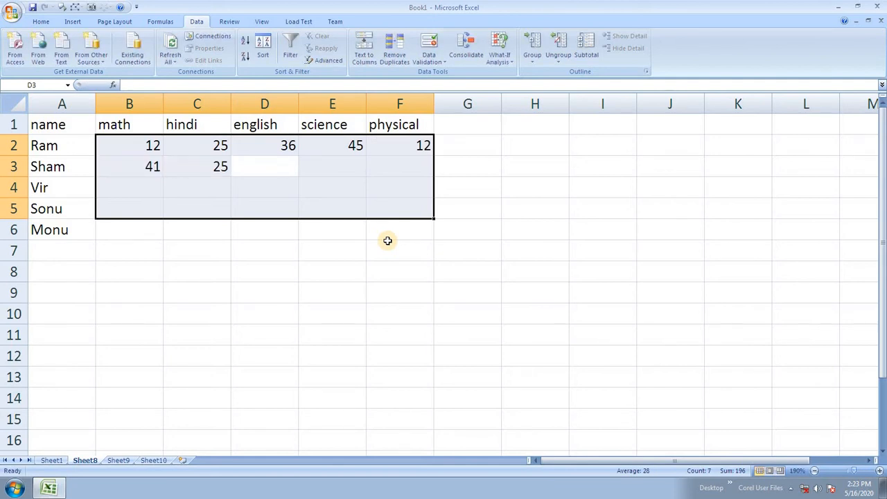
{"action": "type", "text": "34"}
{"action": "key", "text": "Tab"}
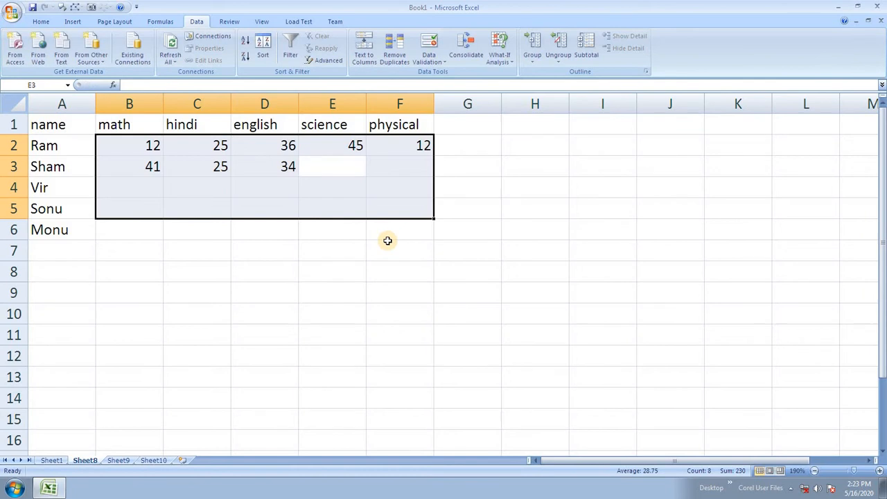
{"action": "type", "text": "4"}
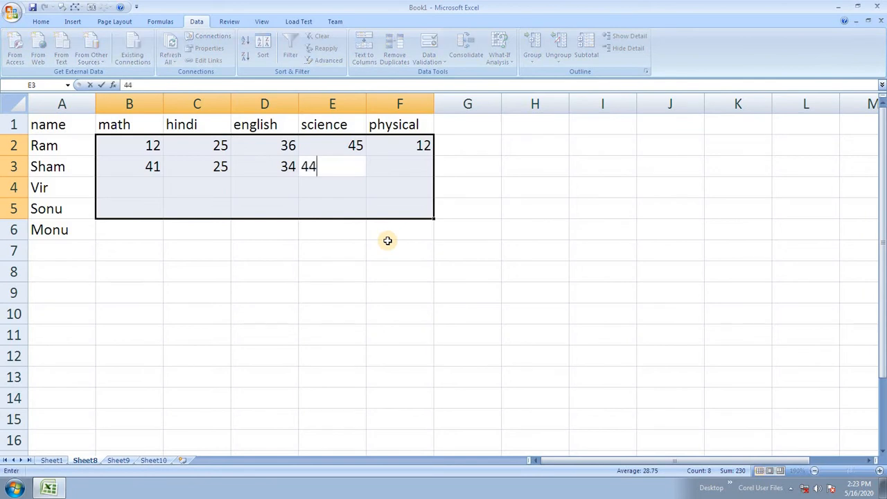
{"action": "type", "text": "4"}
{"action": "key", "text": "Tab"}
{"action": "type", "text": "42"}
{"action": "key", "text": "Return"}
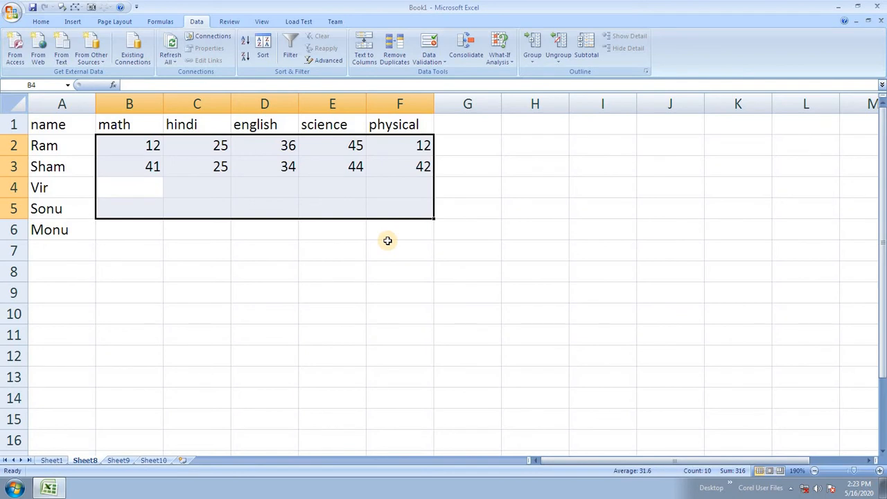
Enter the third student's marks in row 4 of Sheet8: 39, 29, 45, 17 and 41
{"action": "type", "text": "39"}
{"action": "key", "text": "Tab"}
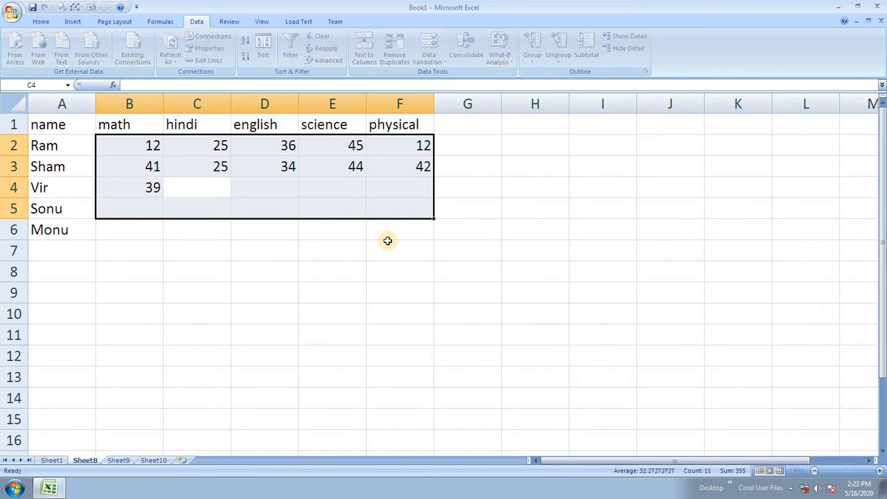
{"action": "type", "text": "29"}
{"action": "key", "text": "Tab"}
{"action": "type", "text": "4"}
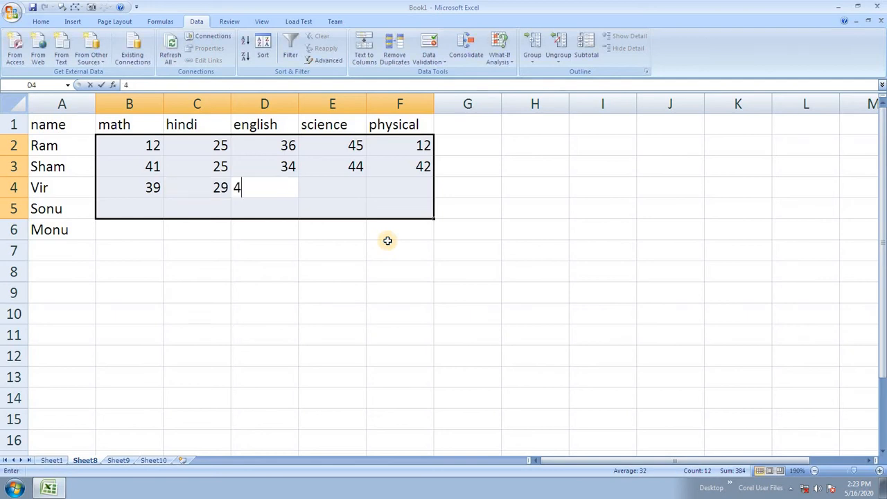
{"action": "type", "text": "5"}
{"action": "key", "text": "Tab"}
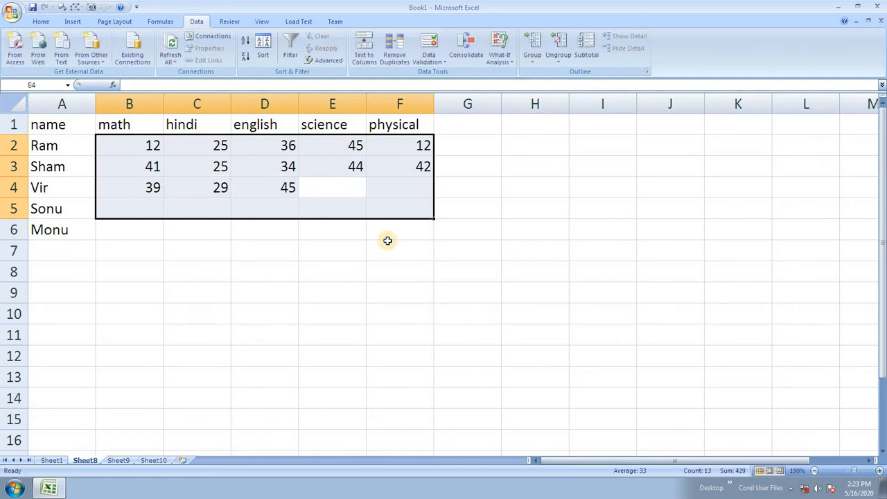
{"action": "type", "text": "17"}
{"action": "key", "text": "Tab"}
{"action": "type", "text": "41"}
{"action": "key", "text": "Return"}
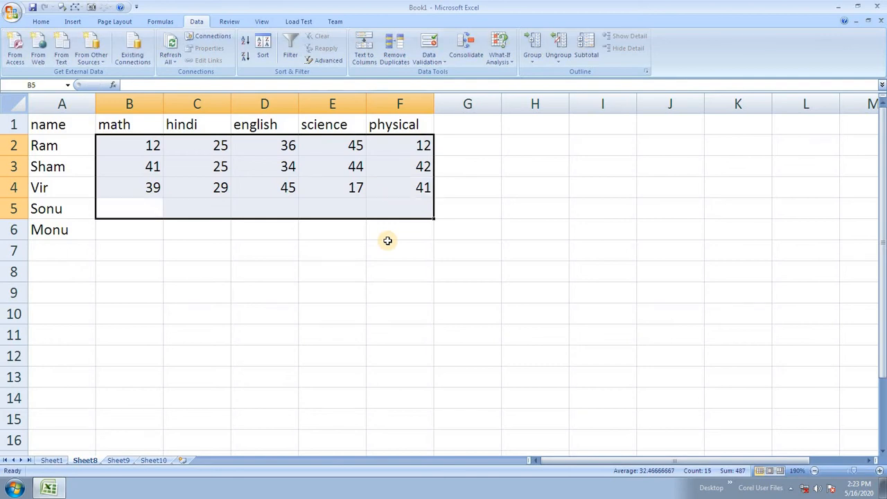
Enter the fourth student's marks in row 5 of Sheet8: 23, 26, 25, 24 and 44
{"action": "type", "text": "23"}
{"action": "key", "text": "Tab"}
{"action": "type", "text": "26"}
{"action": "key", "text": "Tab"}
{"action": "type", "text": "25"}
{"action": "key", "text": "Tab"}
{"action": "type", "text": "24"}
{"action": "key", "text": "Tab"}
{"action": "type", "text": "44"}
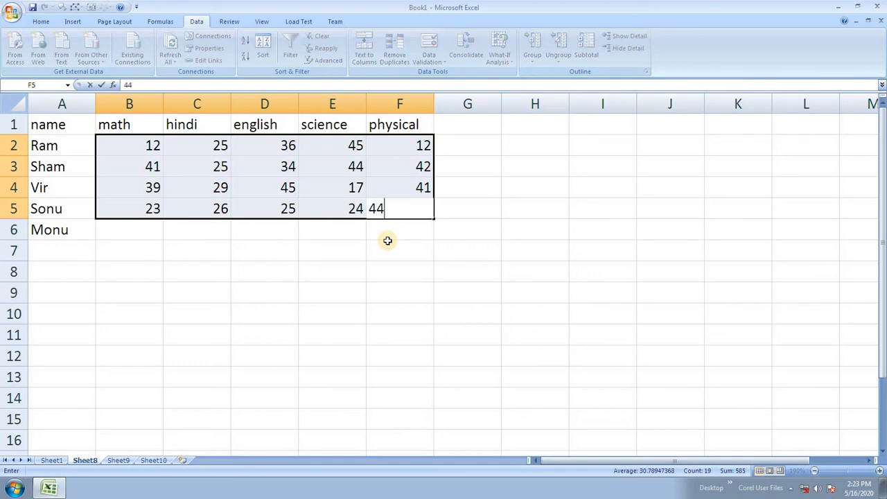
{"action": "key", "text": "Return"}
{"action": "left_click", "coordinate": [337, 248]}
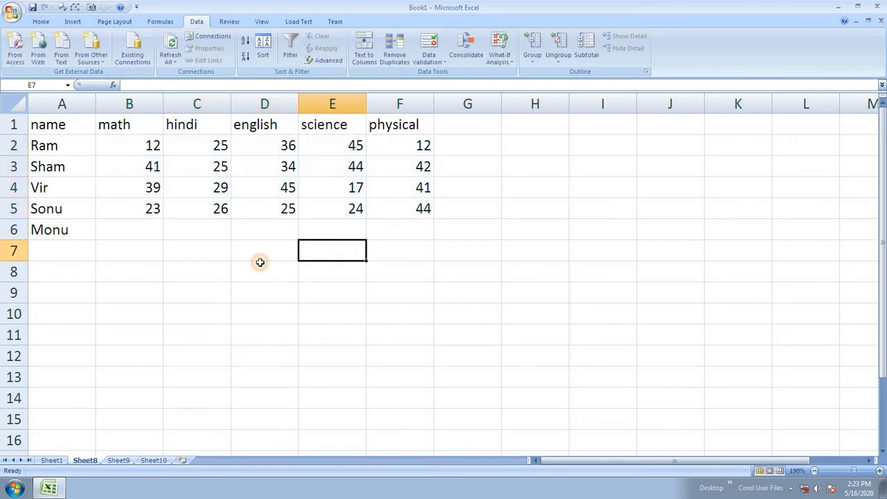
Copy the marks in B2:F5 on Sheet8 into the same range on Sheet9, starting at B2
{"action": "left_click_drag", "start_coordinate": [135, 146], "coordinate": [411, 217]}
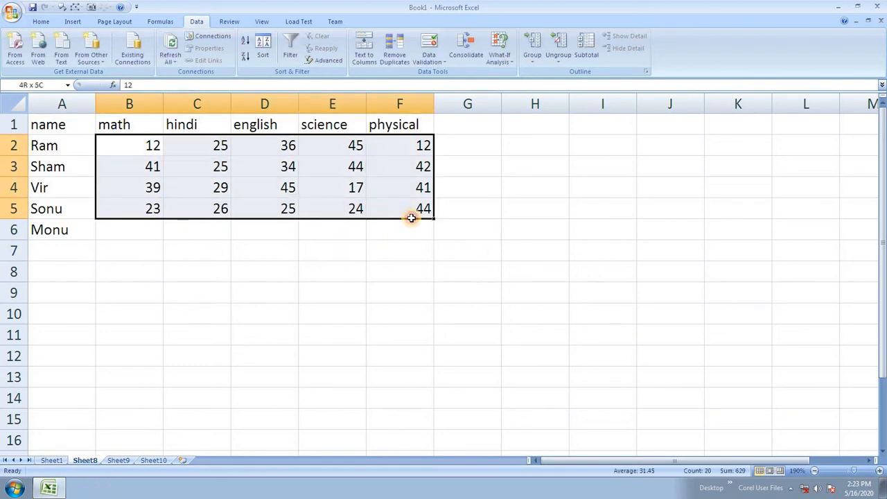
{"action": "key", "text": "ctrl+c"}
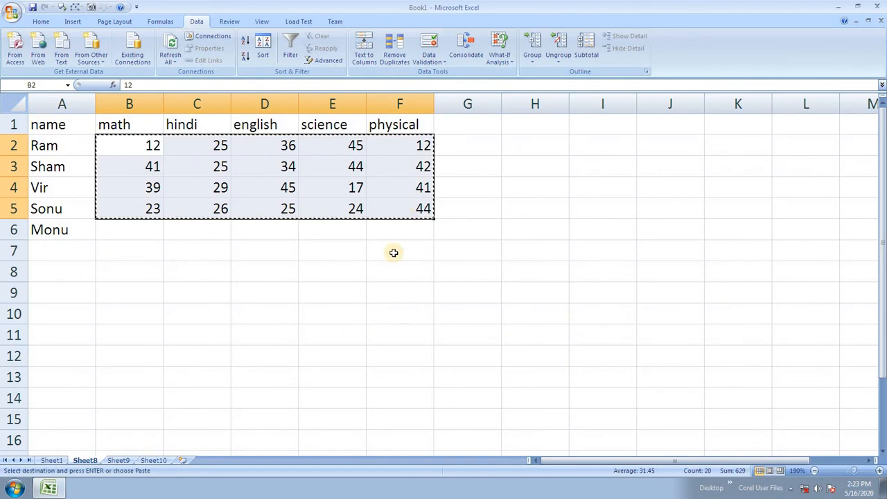
{"action": "left_click", "coordinate": [118, 460]}
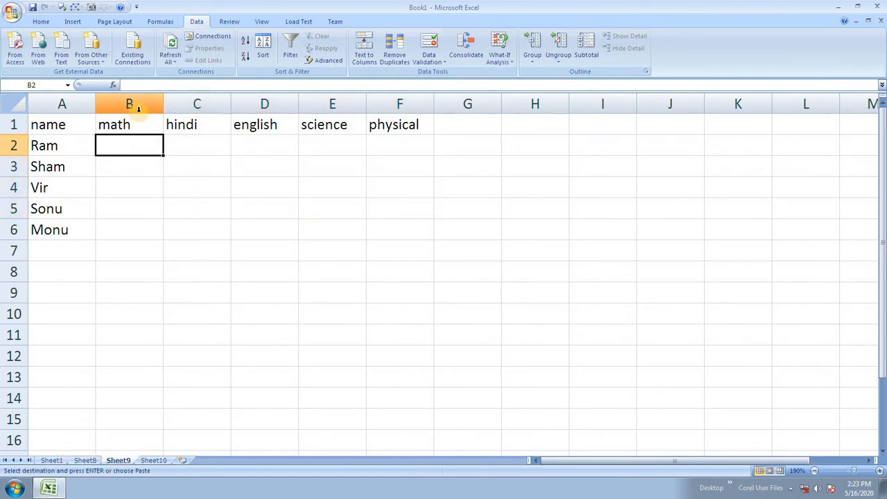
{"action": "key", "text": "Return"}
Change marks on Sheet9: set D3 to 23, E3 to 25 and E5 to 23
{"action": "left_click", "coordinate": [271, 168]}
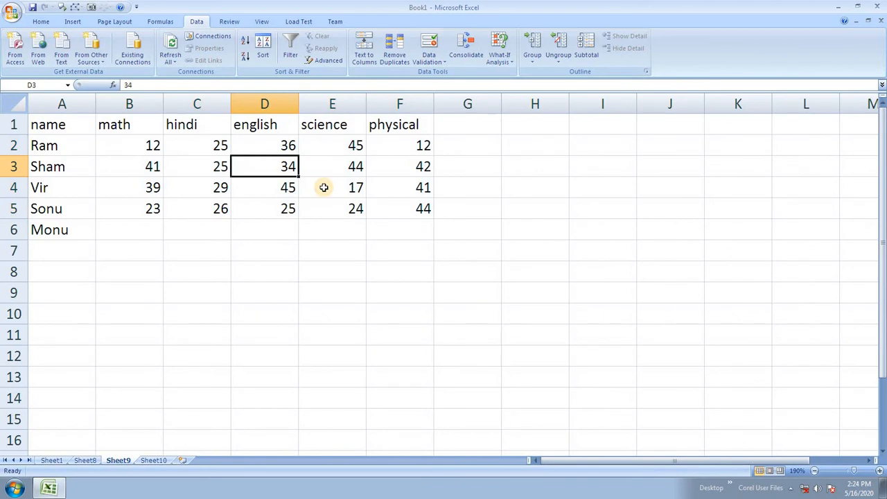
{"action": "type", "text": "23"}
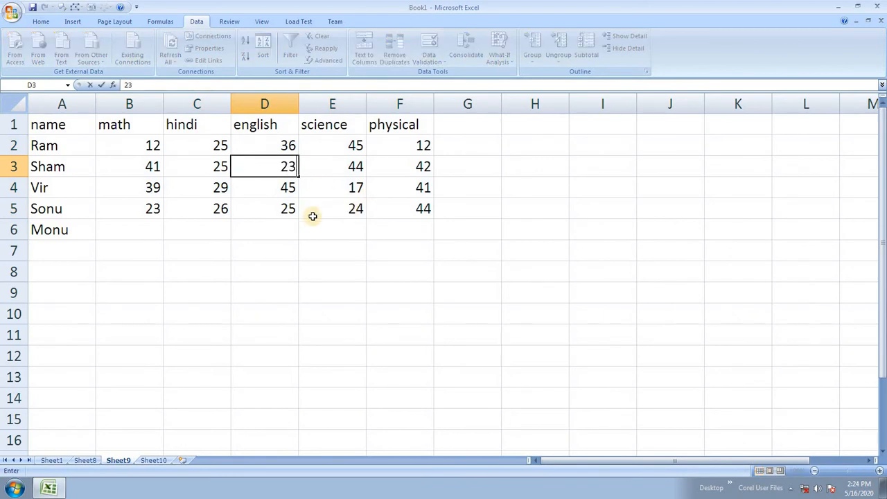
{"action": "left_click", "coordinate": [355, 177]}
{"action": "type", "text": "25"}
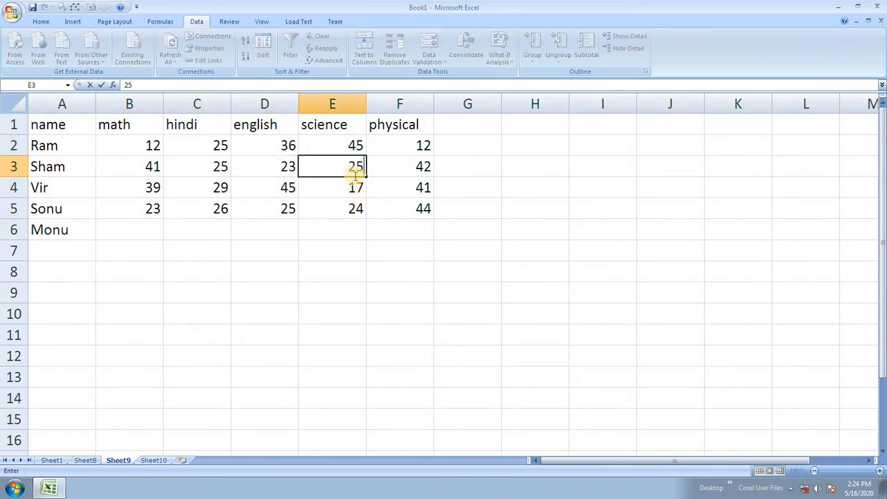
{"action": "key", "text": "Return"}
{"action": "key", "text": "Return"}
{"action": "type", "text": "23"}
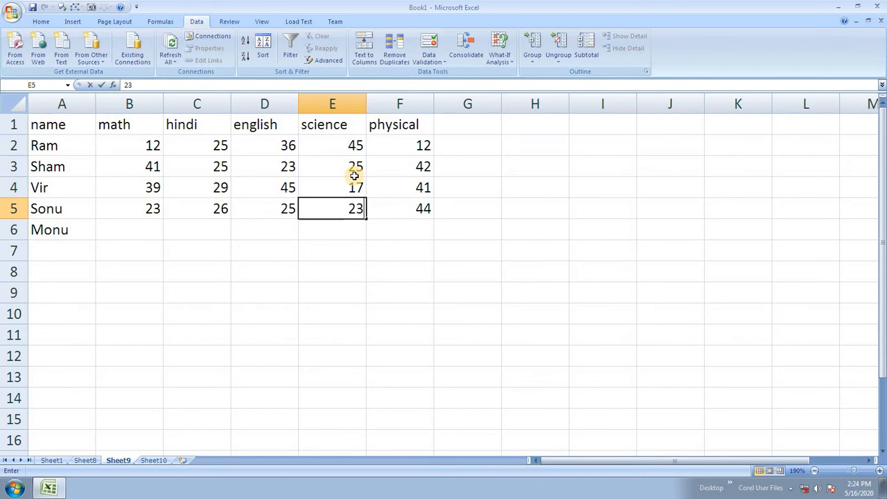
Set the second student's math mark in B3 to 12 and physical mark in F3 to 24 on Sheet9
{"action": "left_click", "coordinate": [150, 163]}
{"action": "type", "text": "12"}
{"action": "left_click", "coordinate": [435, 167]}
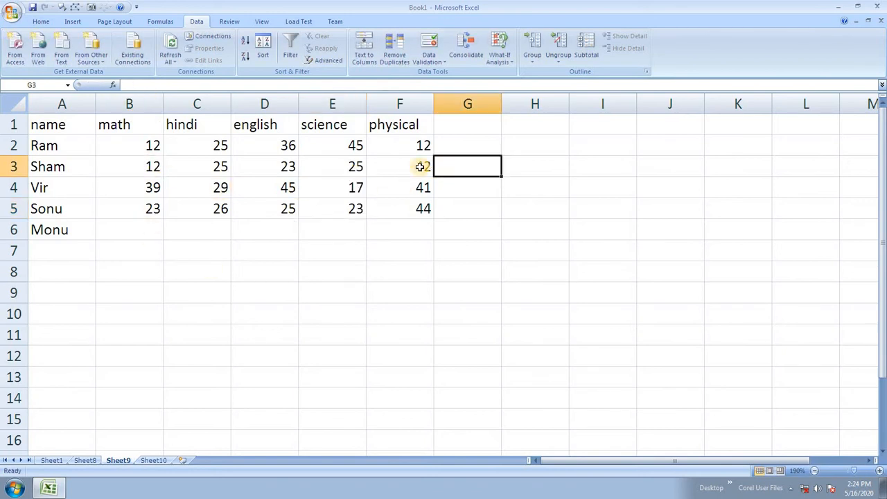
{"action": "left_click", "coordinate": [424, 166]}
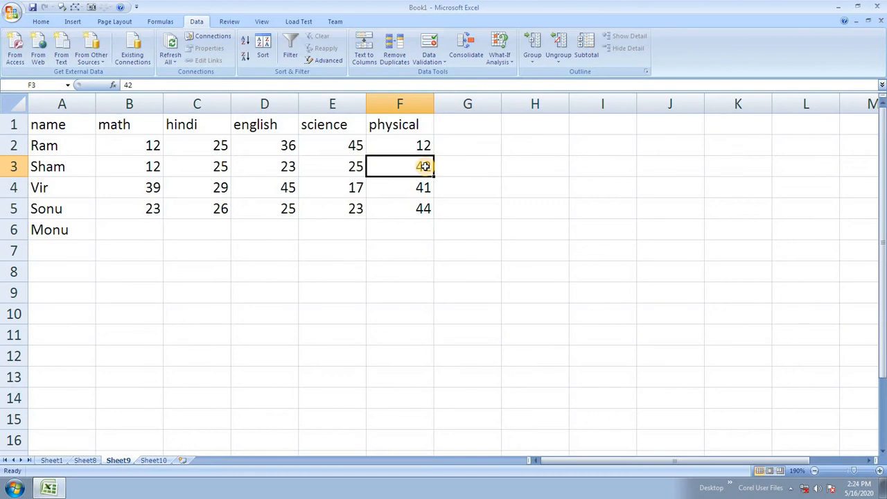
{"action": "type", "text": "24"}
{"action": "left_click", "coordinate": [420, 223]}
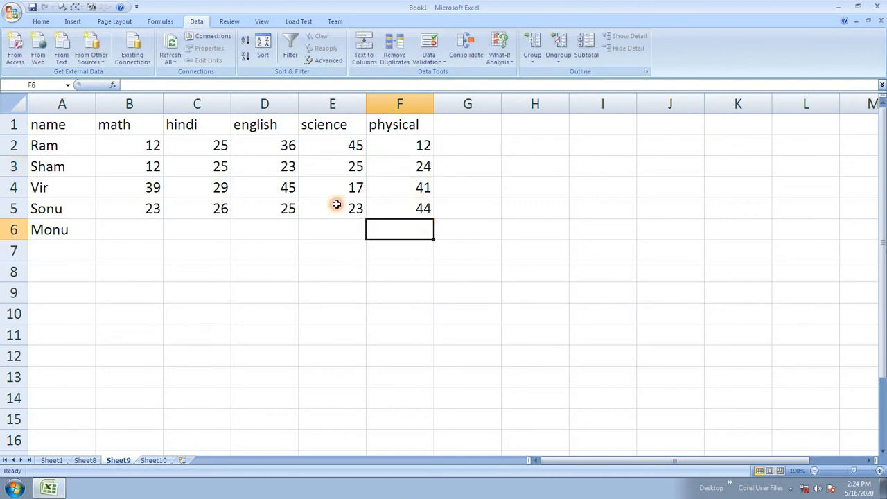
Delete the fifth student's name from cell A6 on both Sheet9 and Sheet8
{"action": "left_click", "coordinate": [333, 189]}
{"action": "left_click", "coordinate": [202, 179]}
{"action": "left_click", "coordinate": [35, 230]}
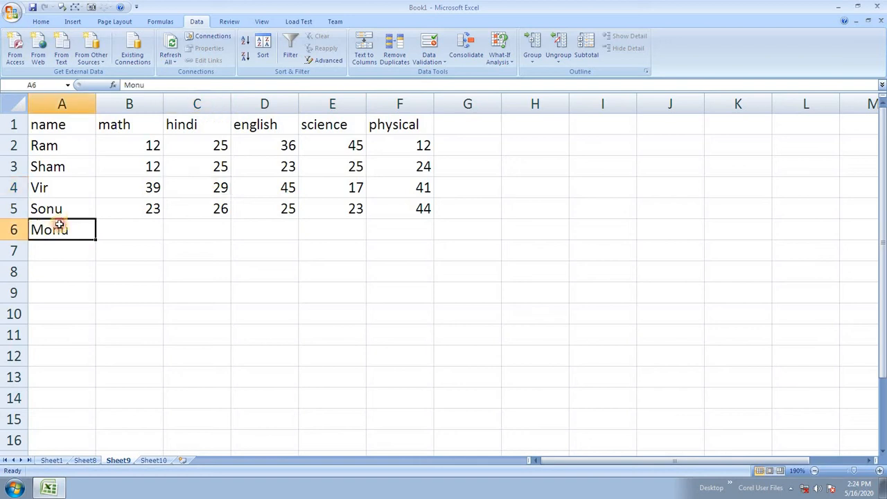
{"action": "left_click", "coordinate": [85, 460]}
{"action": "left_click", "coordinate": [54, 229]}
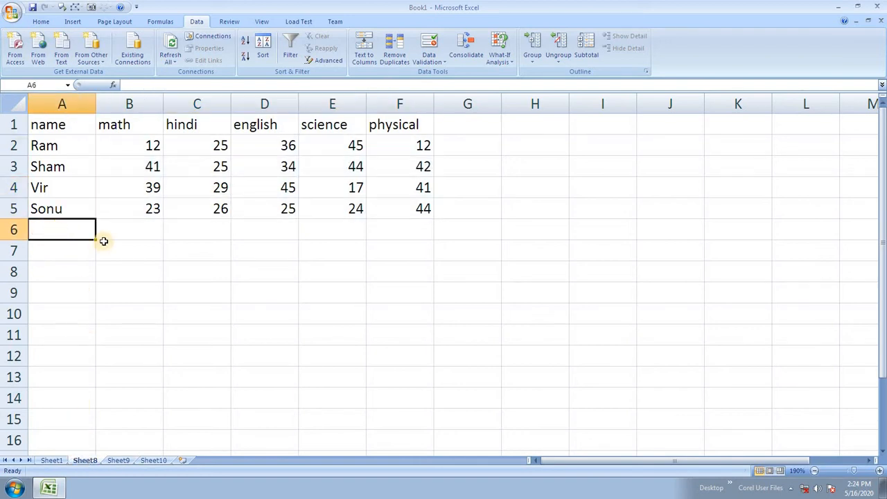
{"action": "left_click", "coordinate": [166, 212]}
Compare the marks tables on Sheet8 and Sheet9, look at blank Sheet10, and return to Sheet8
{"action": "left_click", "coordinate": [115, 461]}
{"action": "left_click", "coordinate": [96, 461]}
{"action": "left_click", "coordinate": [119, 460]}
{"action": "left_click", "coordinate": [154, 460]}
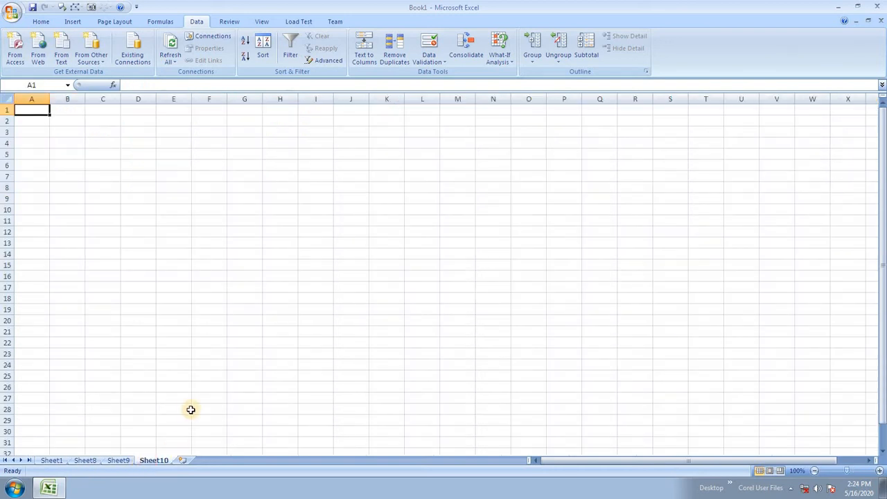
{"action": "left_click", "coordinate": [85, 460]}
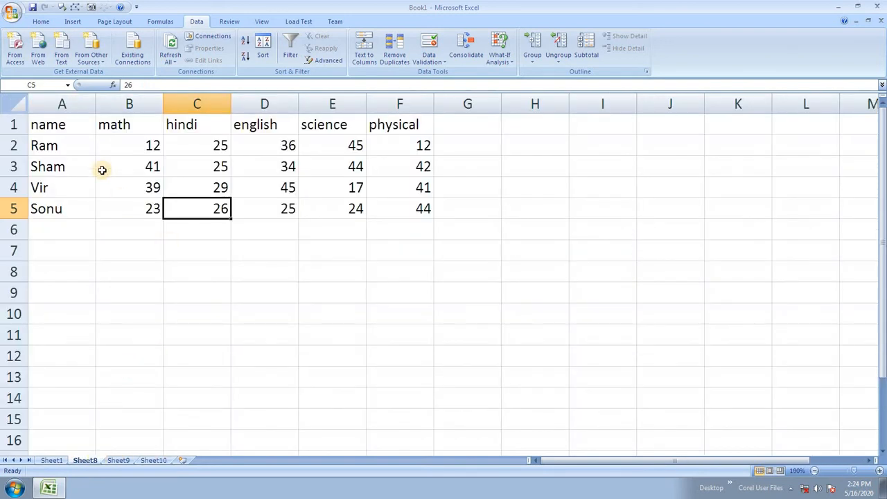
Apply All Borders to the marks table A1:F5 on Sheet8, with its text in regular weight
{"action": "left_click_drag", "start_coordinate": [54, 126], "coordinate": [377, 199]}
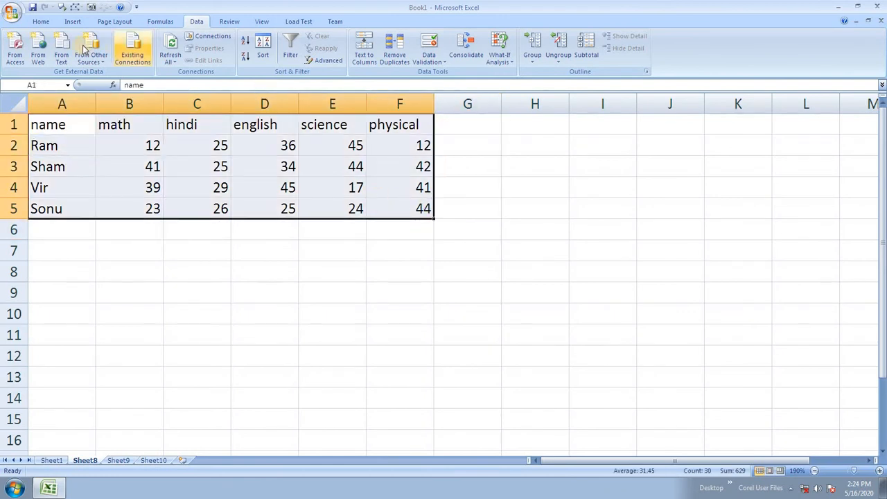
{"action": "left_click", "coordinate": [41, 21]}
{"action": "left_click", "coordinate": [96, 56]}
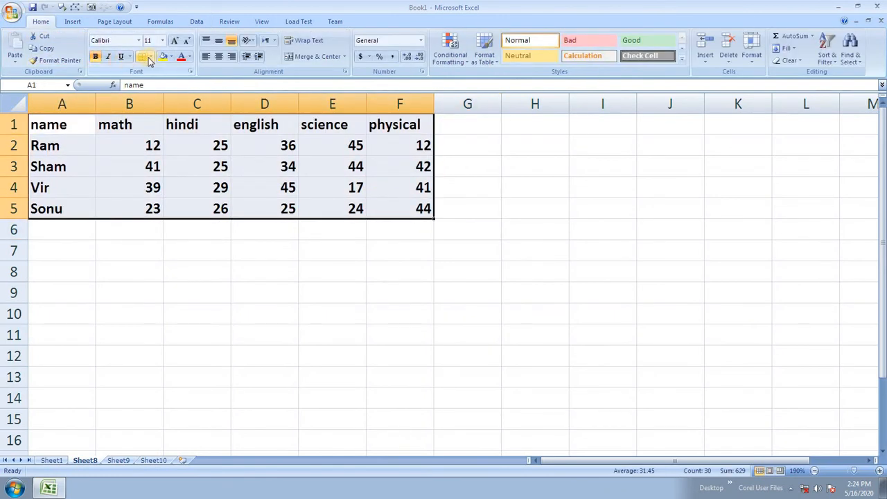
{"action": "left_click", "coordinate": [144, 60]}
{"action": "left_click", "coordinate": [178, 131]}
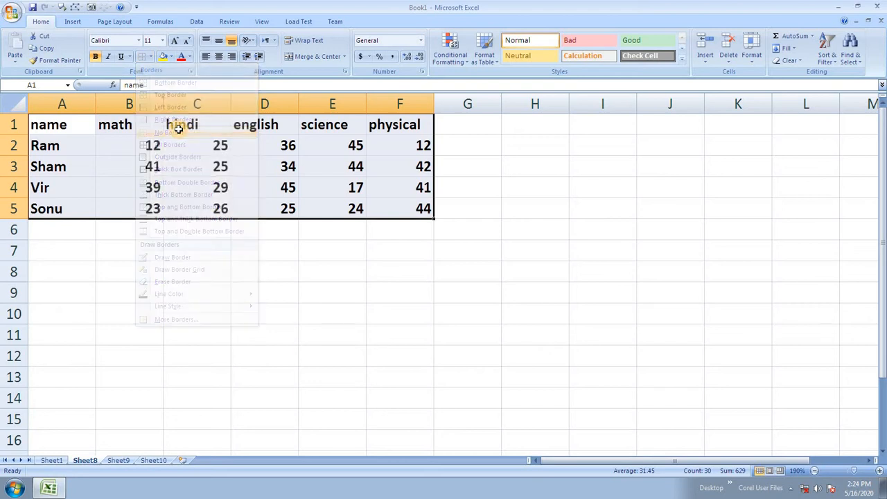
{"action": "left_click", "coordinate": [150, 56]}
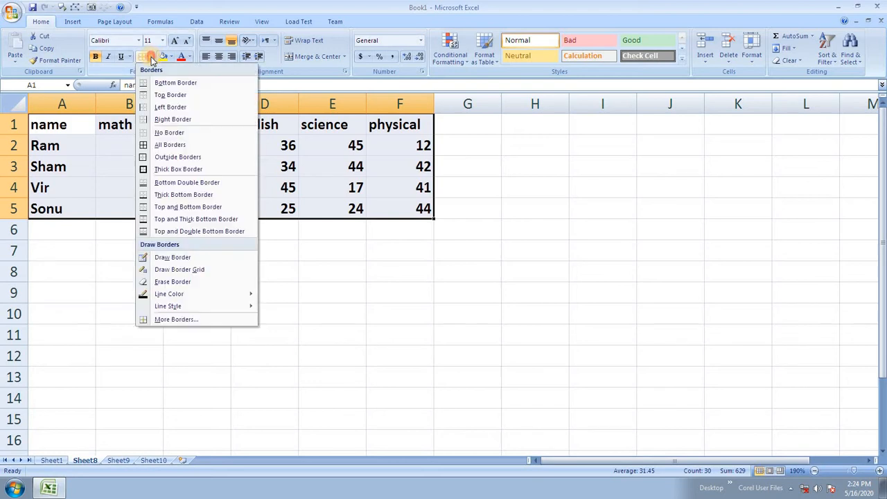
{"action": "left_click", "coordinate": [173, 145]}
{"action": "left_click", "coordinate": [96, 56]}
Format the header row A1:F1 on Sheet8 with bold red text and a yellow fill
{"action": "left_click", "coordinate": [101, 122]}
{"action": "left_click_drag", "start_coordinate": [75, 123], "coordinate": [406, 117]}
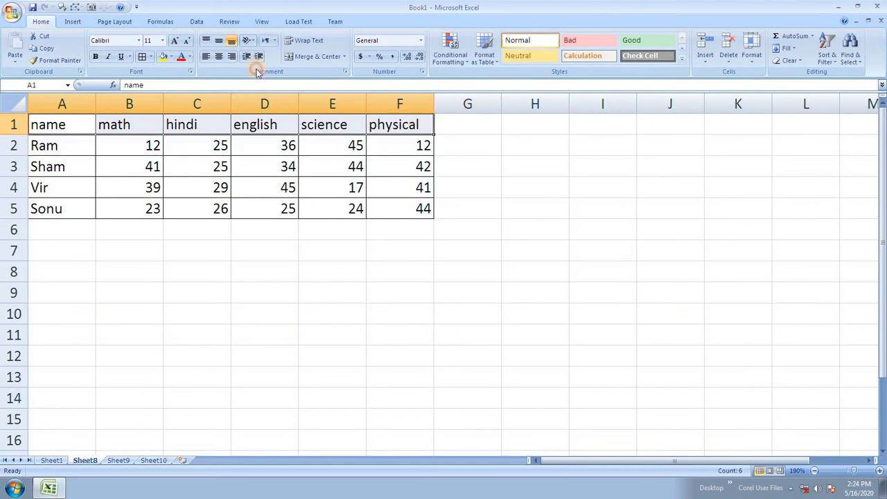
{"action": "left_click", "coordinate": [96, 56]}
{"action": "left_click", "coordinate": [139, 190]}
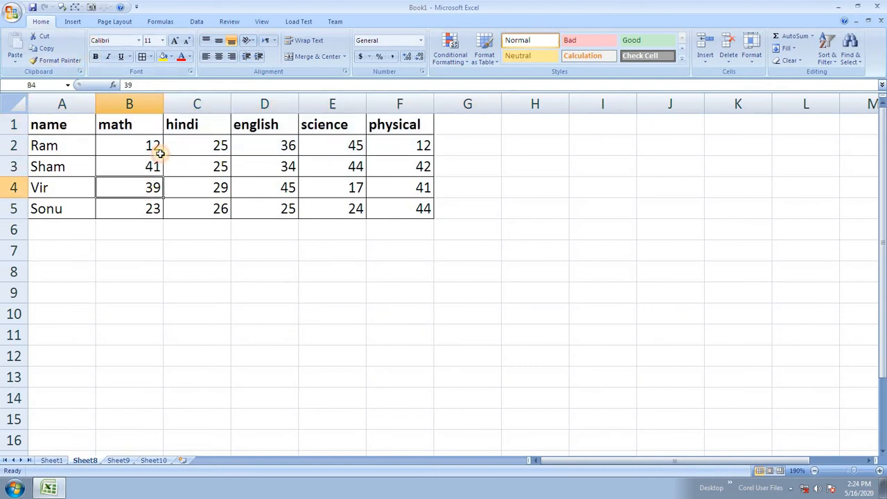
{"action": "left_click_drag", "start_coordinate": [46, 130], "coordinate": [406, 123]}
{"action": "left_click", "coordinate": [164, 57]}
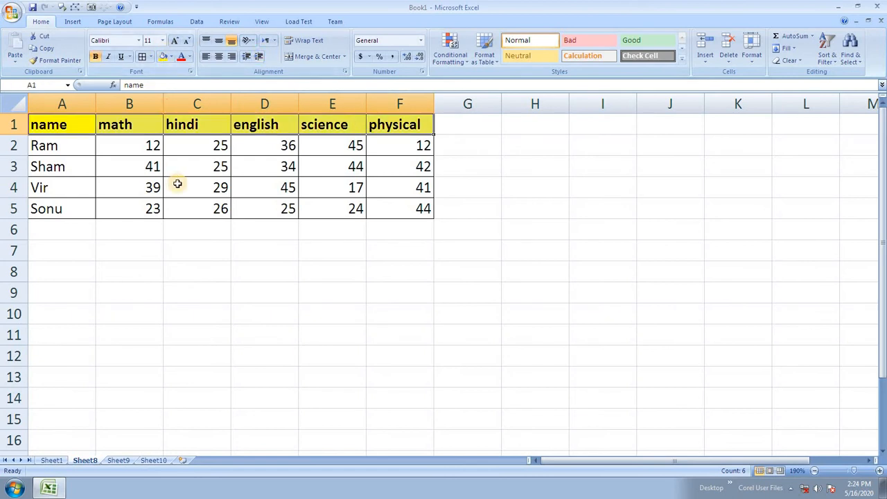
{"action": "left_click", "coordinate": [181, 57]}
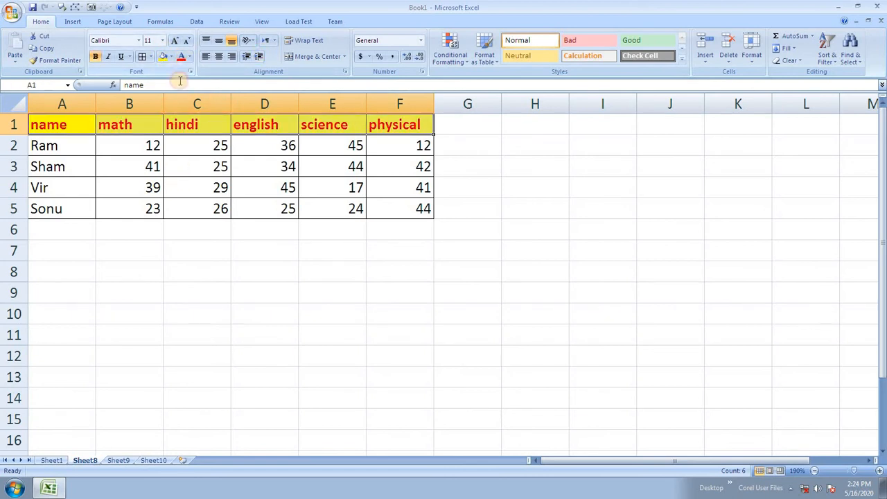
{"action": "left_click", "coordinate": [191, 181]}
Fill the student rows A2:F5 on Sheet8 with light olive green
{"action": "left_click_drag", "start_coordinate": [65, 143], "coordinate": [381, 201]}
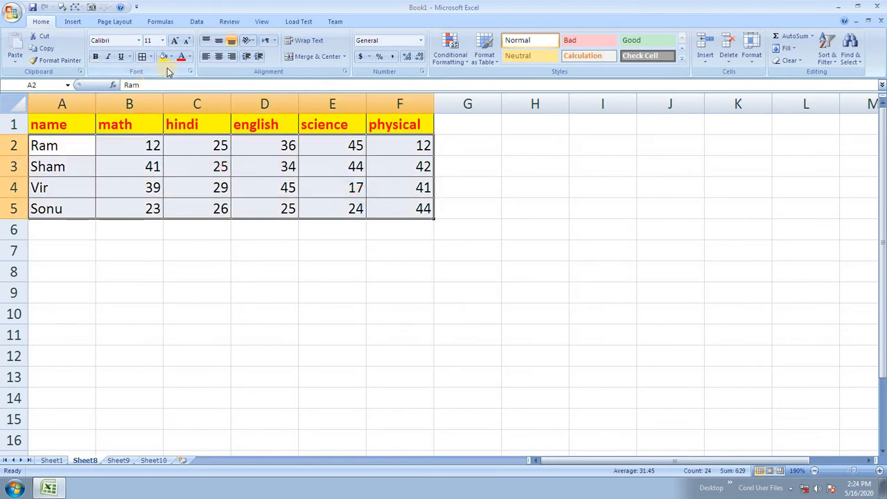
{"action": "left_click", "coordinate": [171, 58]}
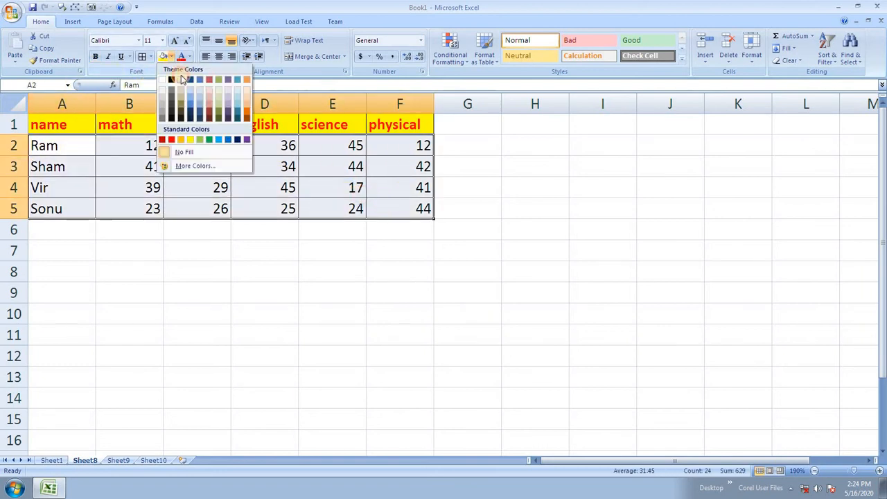
{"action": "left_click", "coordinate": [216, 93]}
{"action": "left_click", "coordinate": [265, 187]}
Copy the formatting of A1:F5 on Sheet8 to the matching table on Sheet9 with Format Painter
{"action": "left_click_drag", "start_coordinate": [57, 135], "coordinate": [412, 203]}
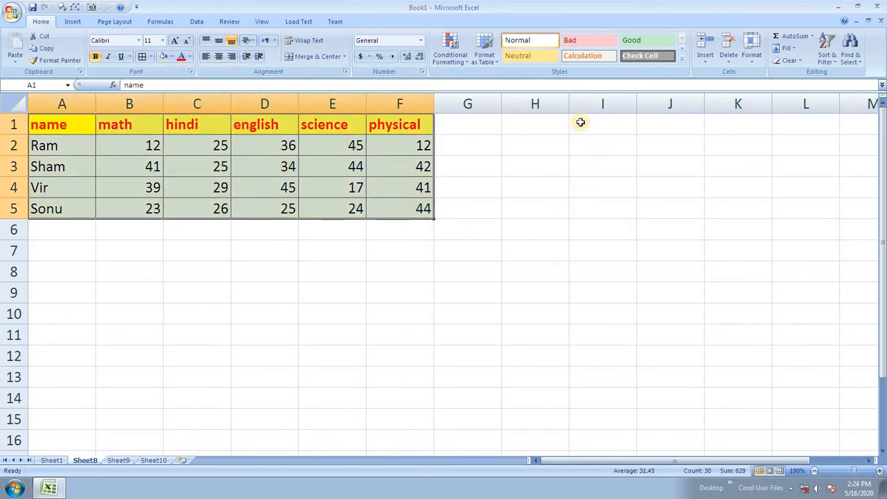
{"action": "left_click", "coordinate": [76, 63]}
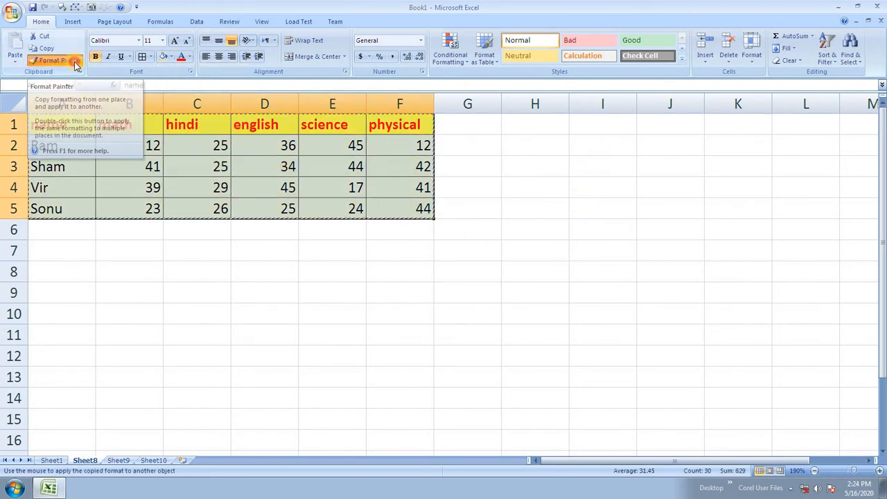
{"action": "left_click", "coordinate": [118, 461]}
{"action": "mouse_move", "coordinate": [65, 122]}
{"action": "left_mouse_down"}
{"action": "mouse_move", "coordinate": [333, 181]}
{"action": "mouse_move", "coordinate": [396, 203]}
{"action": "mouse_move", "coordinate": [395, 214]}
{"action": "left_mouse_up"}
{"action": "left_click", "coordinate": [349, 250]}
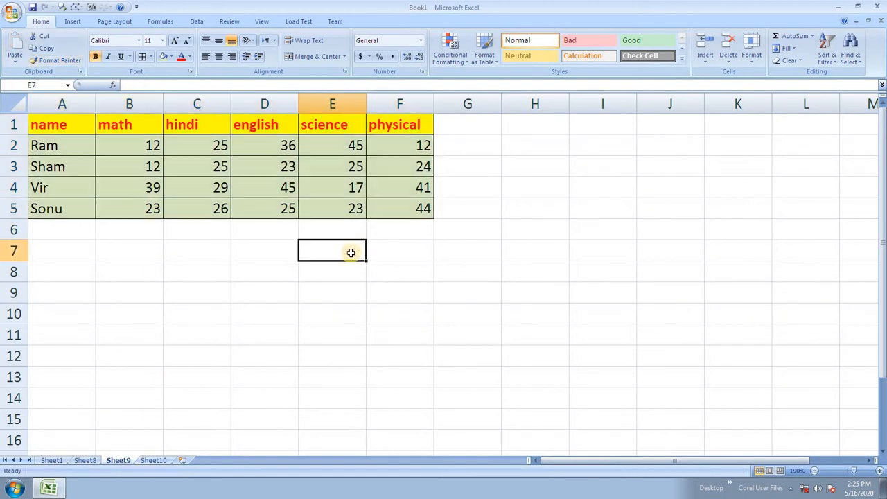
Check the formatted tables on Sheet8 and Sheet9, and open the blank Sheet10
{"action": "left_click", "coordinate": [87, 462]}
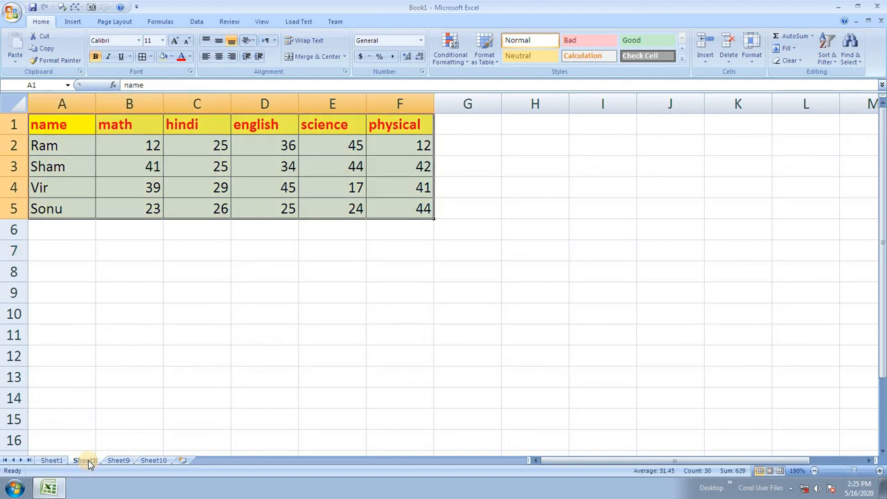
{"action": "left_click", "coordinate": [118, 460]}
{"action": "left_click", "coordinate": [153, 461]}
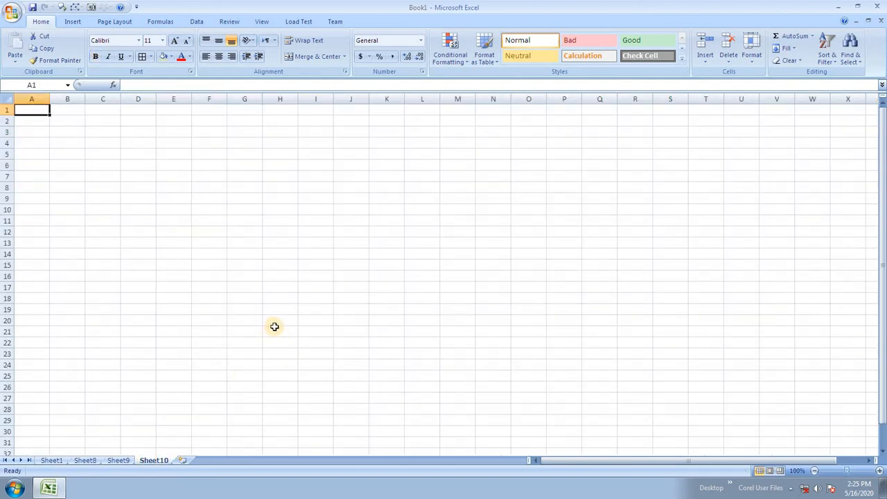
Start a Consolidate at A1 of Sheet10, using labels from the top row and left column and creating links to source data
{"action": "scroll", "coordinate": [275, 327], "scroll_direction": "up", "scroll_amount": 8, "text": "ctrl"}
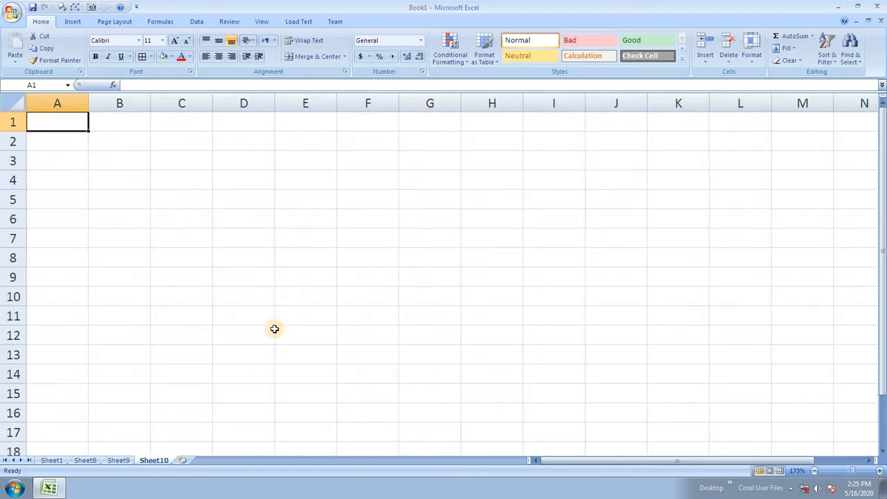
{"action": "left_click", "coordinate": [85, 461]}
{"action": "left_click", "coordinate": [152, 461]}
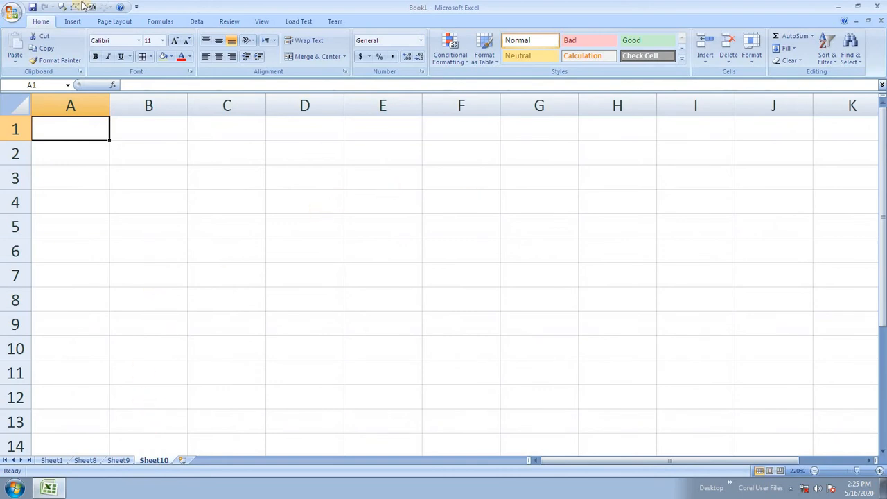
{"action": "left_click", "coordinate": [196, 22]}
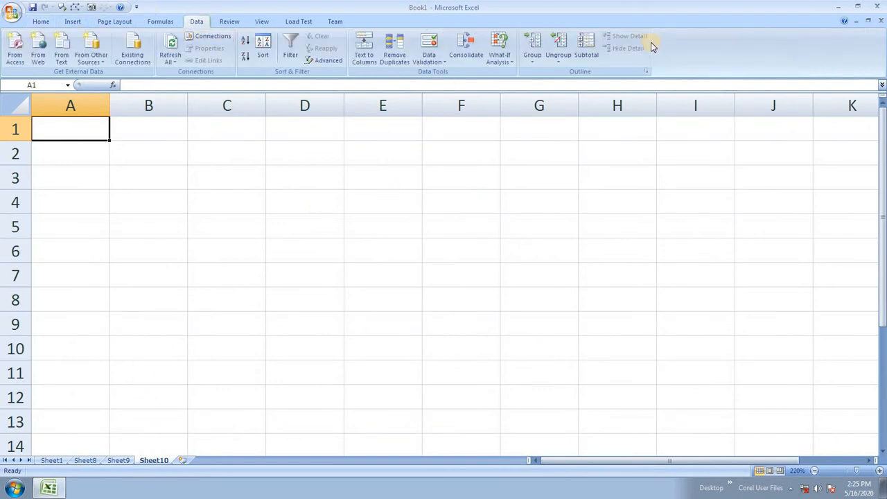
{"action": "left_click", "coordinate": [469, 47]}
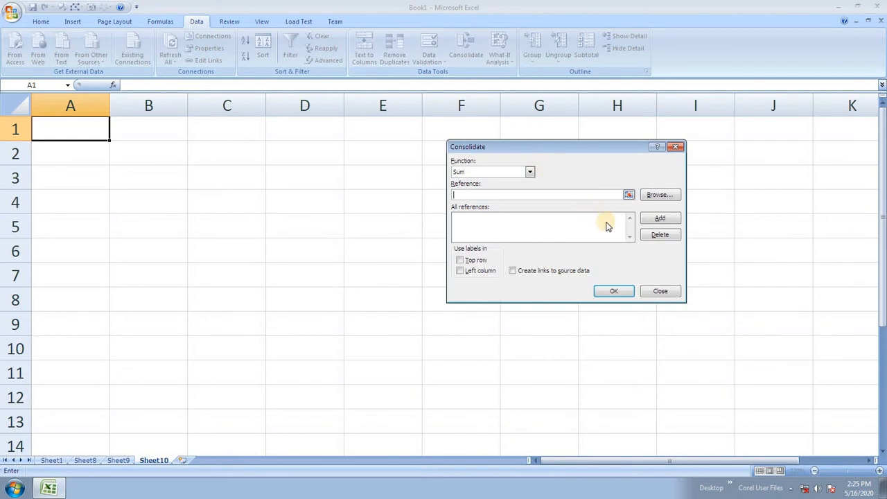
{"action": "left_click", "coordinate": [475, 260]}
{"action": "left_click", "coordinate": [478, 270]}
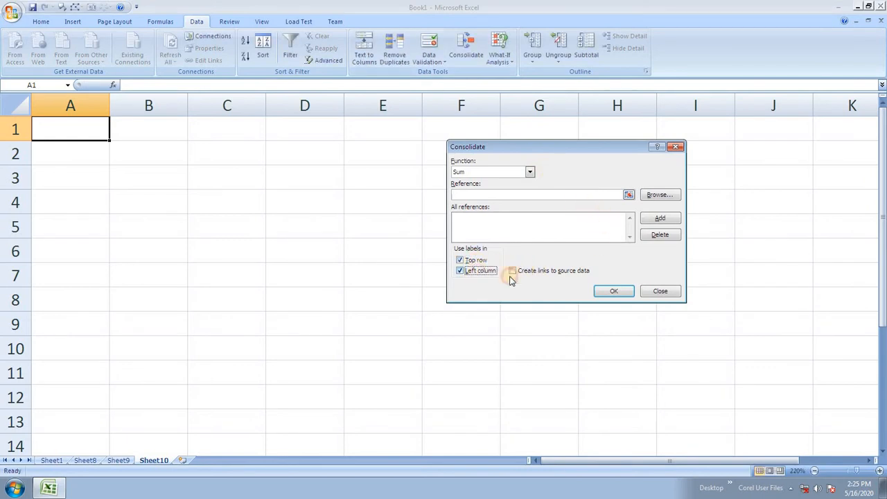
{"action": "left_click", "coordinate": [551, 272]}
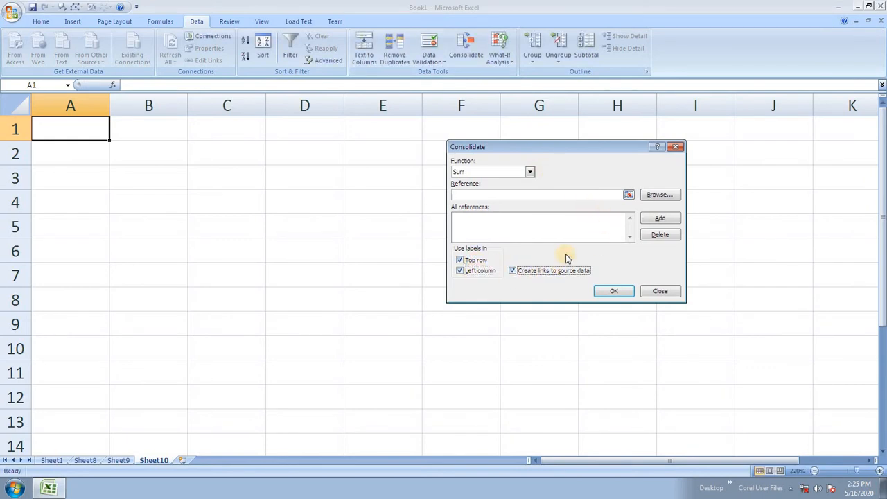
Add the marks table A1:F5 on Sheet8 to the consolidation references
{"action": "left_click", "coordinate": [554, 197]}
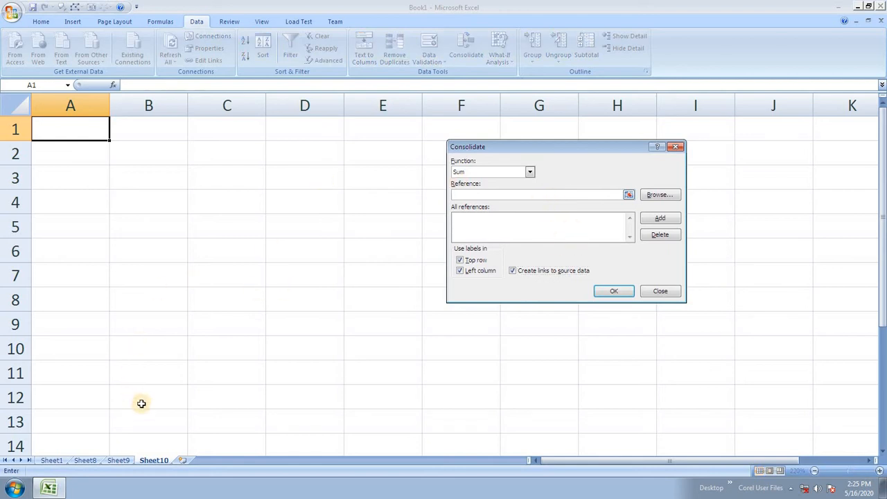
{"action": "left_click", "coordinate": [88, 461]}
{"action": "left_click_drag", "start_coordinate": [75, 129], "coordinate": [407, 210]}
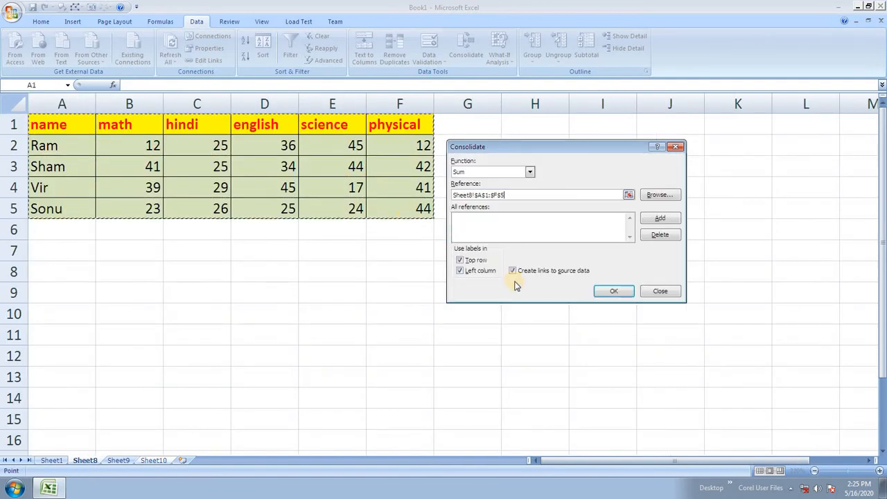
{"action": "left_click", "coordinate": [666, 218]}
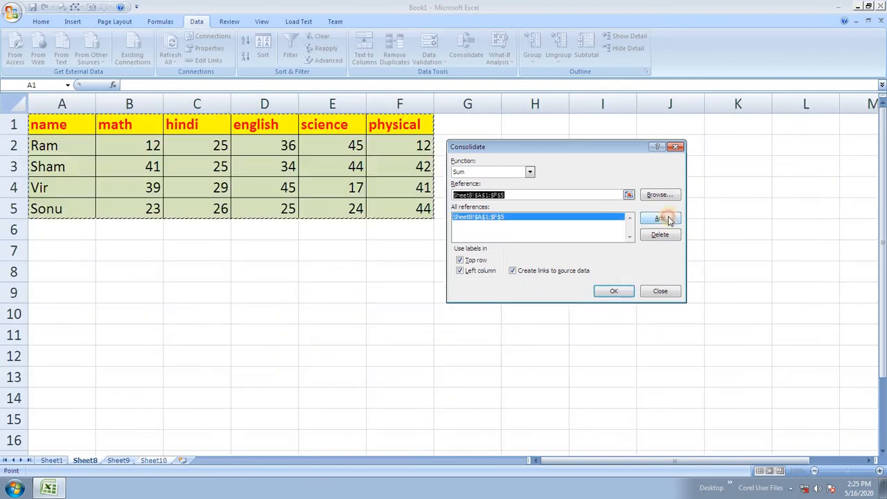
Add A1:F5 on Sheet9 as the second reference and run the Sum consolidation into Sheet10
{"action": "left_click", "coordinate": [116, 461]}
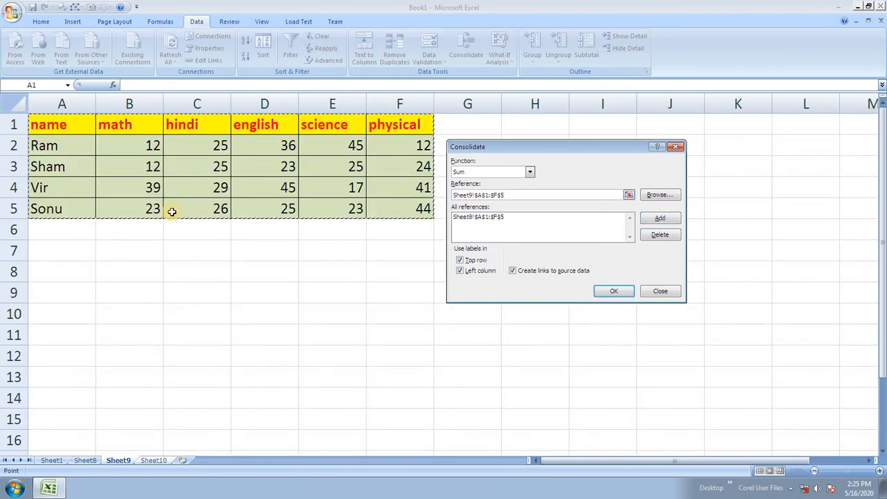
{"action": "left_click_drag", "start_coordinate": [67, 125], "coordinate": [438, 206]}
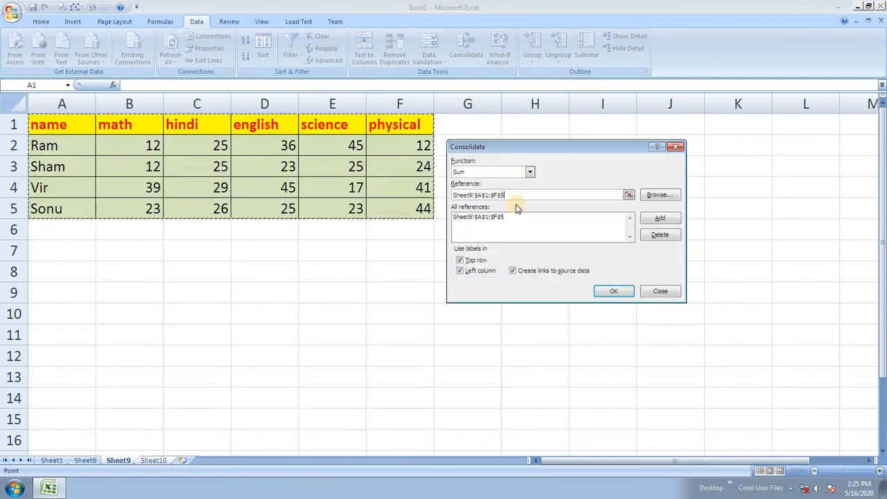
{"action": "left_click", "coordinate": [658, 218]}
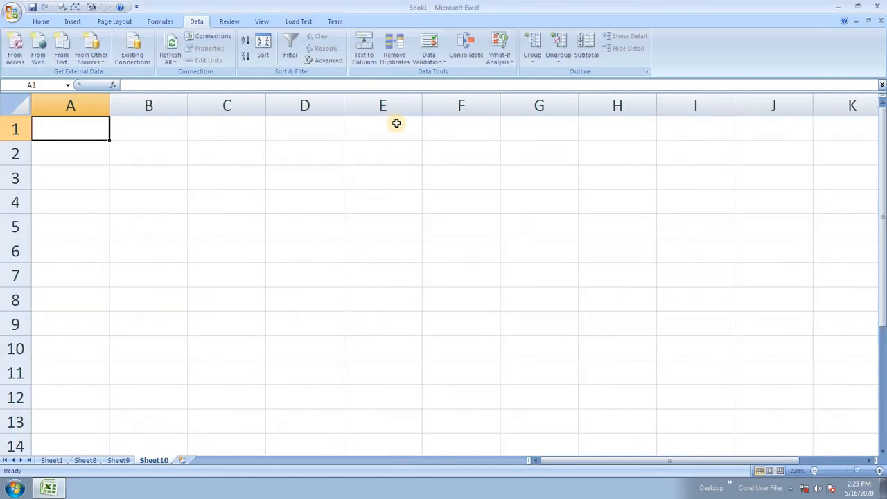
{"action": "left_click", "coordinate": [463, 54]}
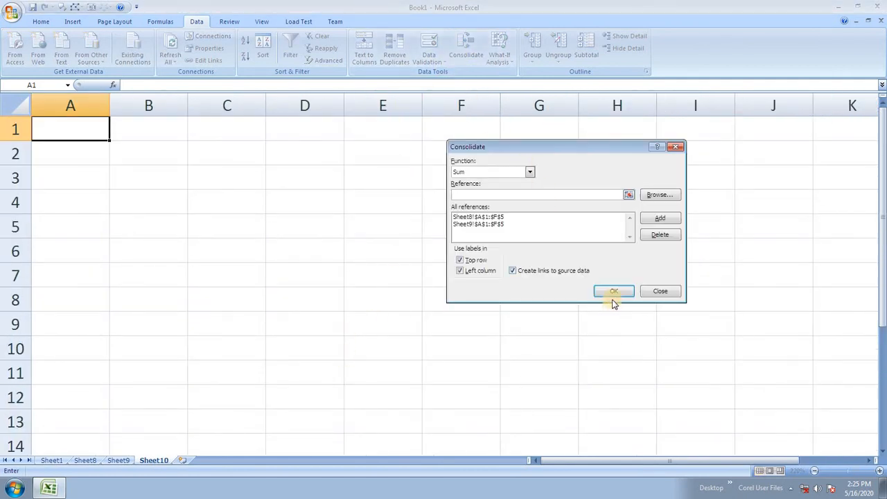
{"action": "left_click", "coordinate": [619, 294]}
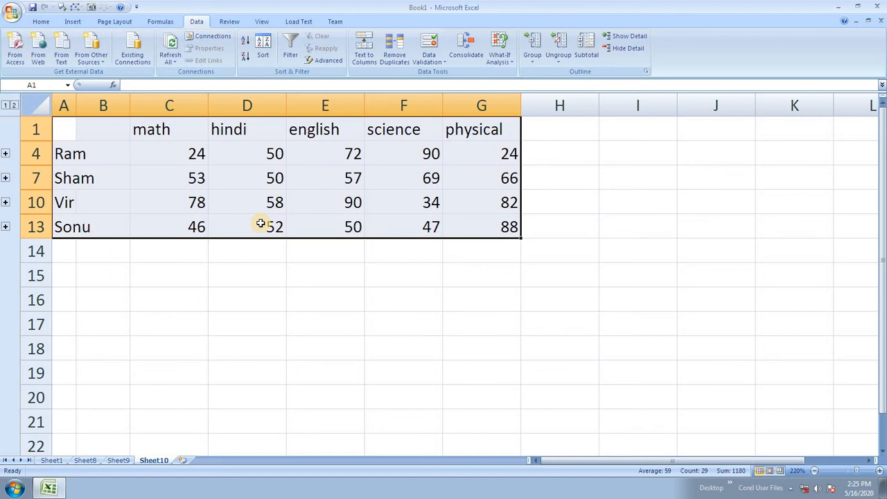
Delete the empty column B from the consolidated table on Sheet10
{"action": "left_click", "coordinate": [99, 134]}
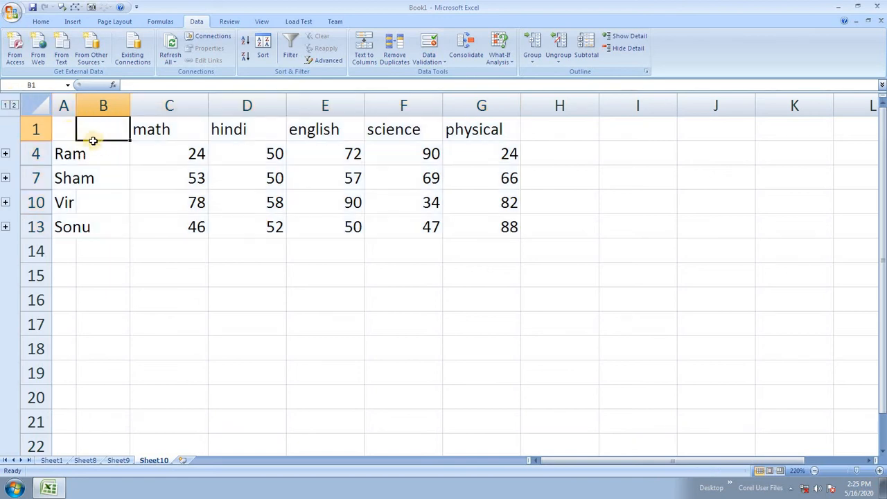
{"action": "left_click", "coordinate": [84, 155]}
{"action": "double_click", "coordinate": [64, 154]}
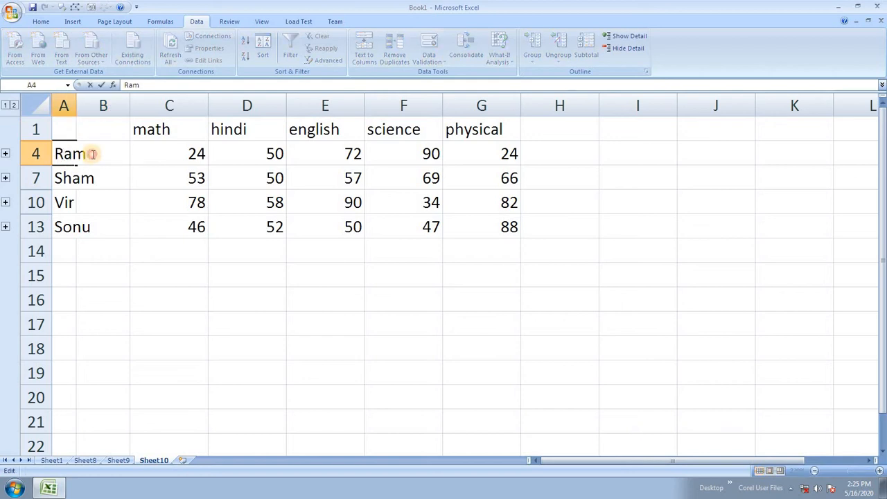
{"action": "left_click", "coordinate": [105, 104]}
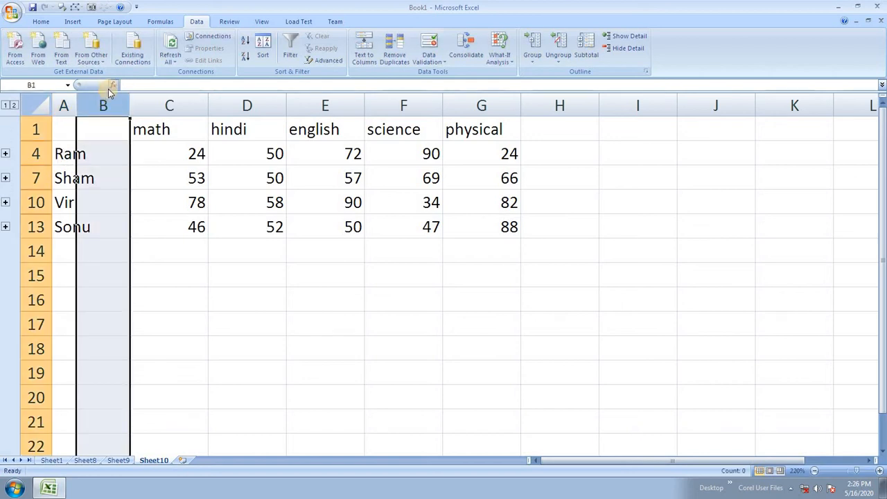
{"action": "key", "text": "ctrl+minus"}
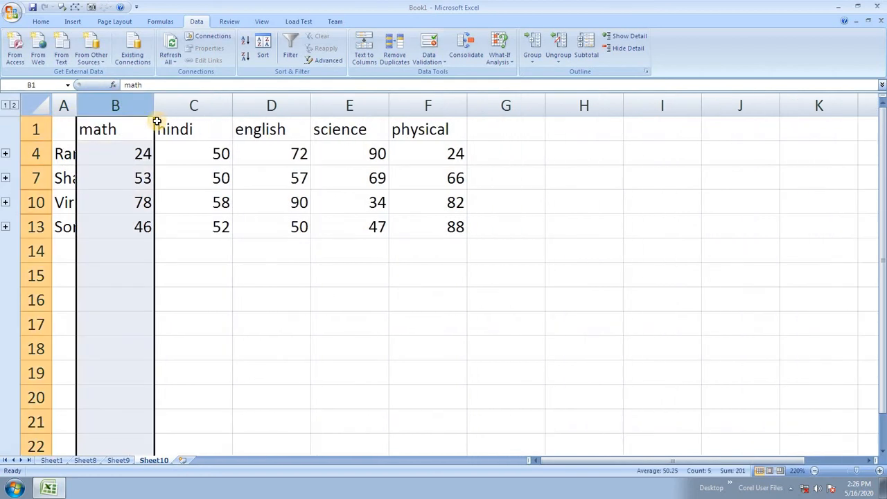
Enter the header "Name" in A1 of Sheet10 and autofit column A to its contents
{"action": "left_click", "coordinate": [78, 131]}
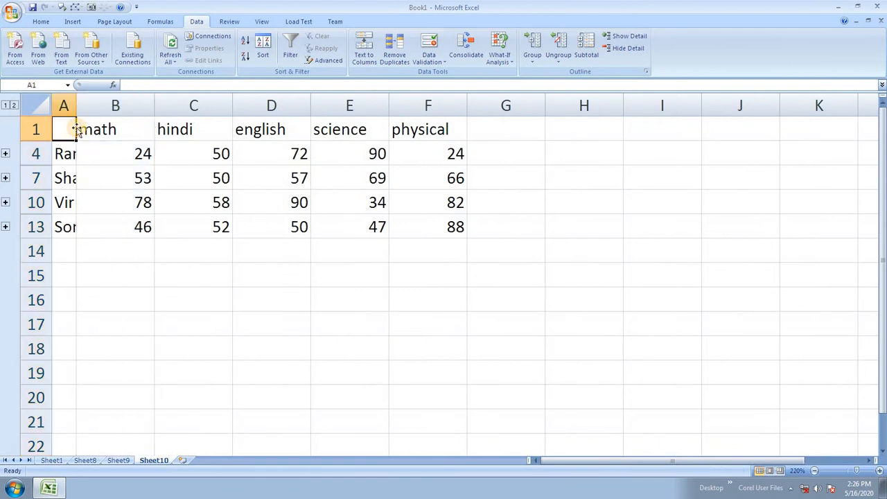
{"action": "type", "text": "NA"}
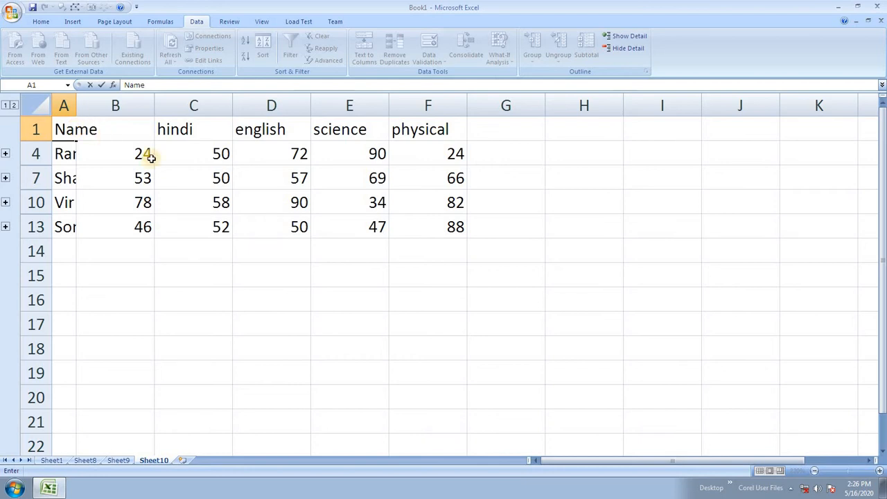
{"action": "left_click", "coordinate": [106, 146]}
{"action": "double_click", "coordinate": [76, 106]}
{"action": "left_click", "coordinate": [155, 170]}
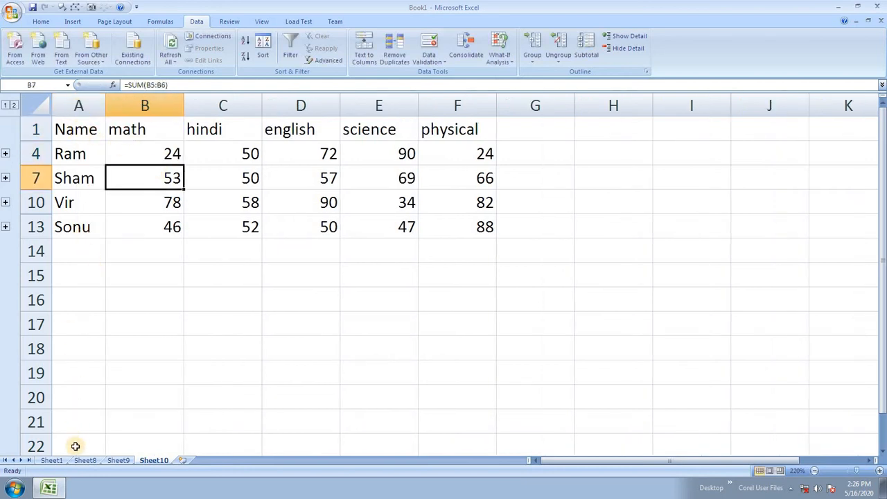
Copy the formatting of A1:F5 on Sheet8 to the consolidated table A1:F13 on Sheet10 with Format Painter
{"action": "left_click", "coordinate": [50, 461]}
{"action": "left_click", "coordinate": [86, 460]}
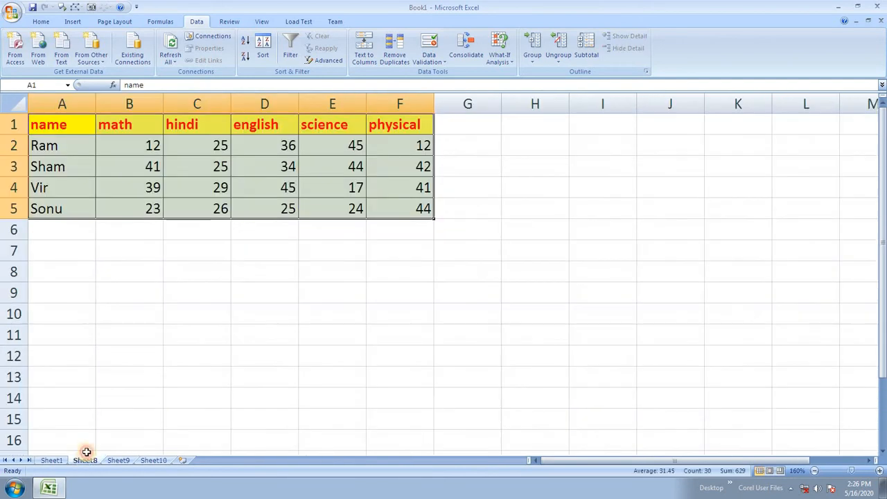
{"action": "left_click_drag", "start_coordinate": [59, 122], "coordinate": [377, 212]}
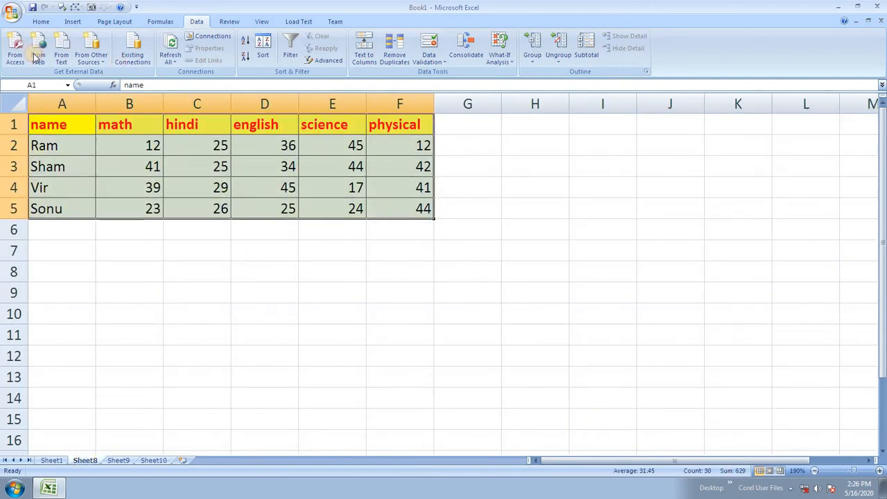
{"action": "left_click", "coordinate": [39, 21]}
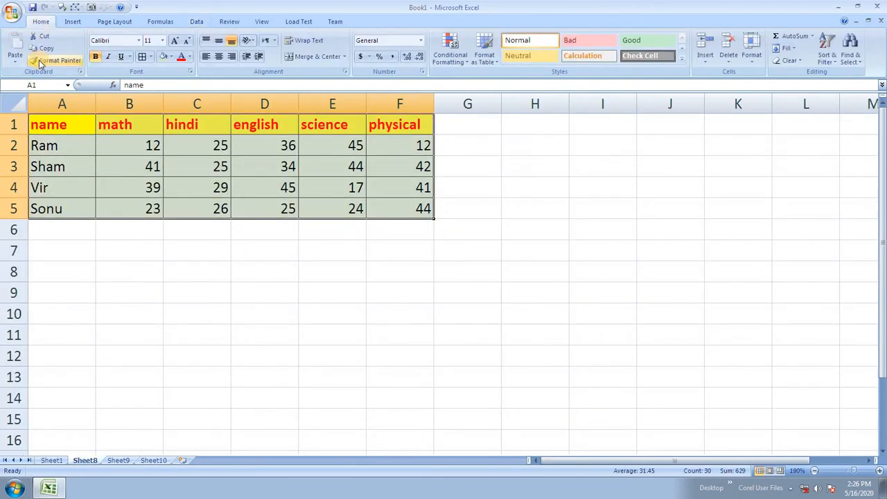
{"action": "left_click", "coordinate": [56, 60]}
{"action": "left_click", "coordinate": [153, 461]}
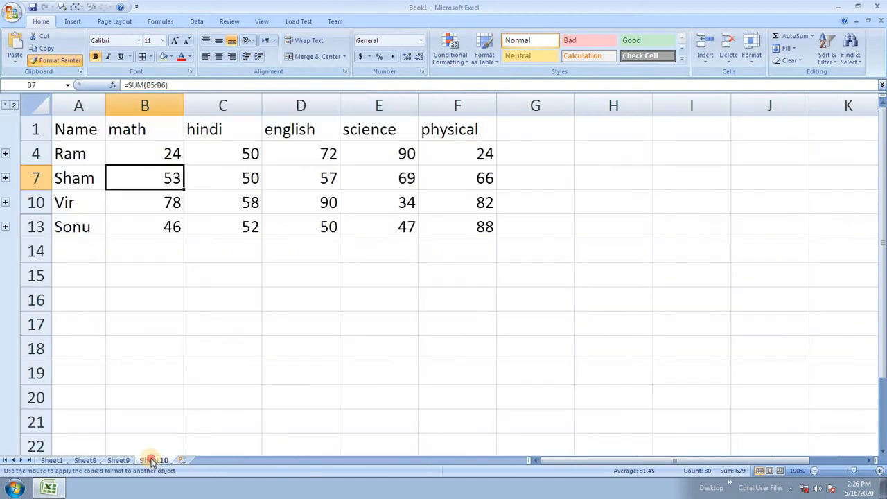
{"action": "left_click_drag", "start_coordinate": [79, 129], "coordinate": [450, 229]}
{"action": "left_click", "coordinate": [406, 291]}
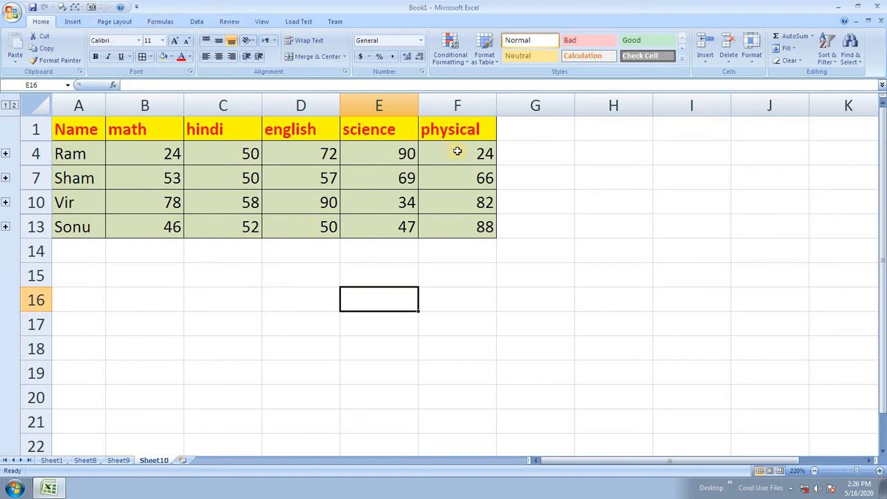
Examine the sum formulas in row 4 of Sheet10 and compare the math mark with its source on Sheet9
{"action": "left_click", "coordinate": [150, 156]}
{"action": "left_click", "coordinate": [243, 155]}
{"action": "left_click", "coordinate": [302, 157]}
{"action": "left_click", "coordinate": [388, 158]}
{"action": "left_click", "coordinate": [427, 159]}
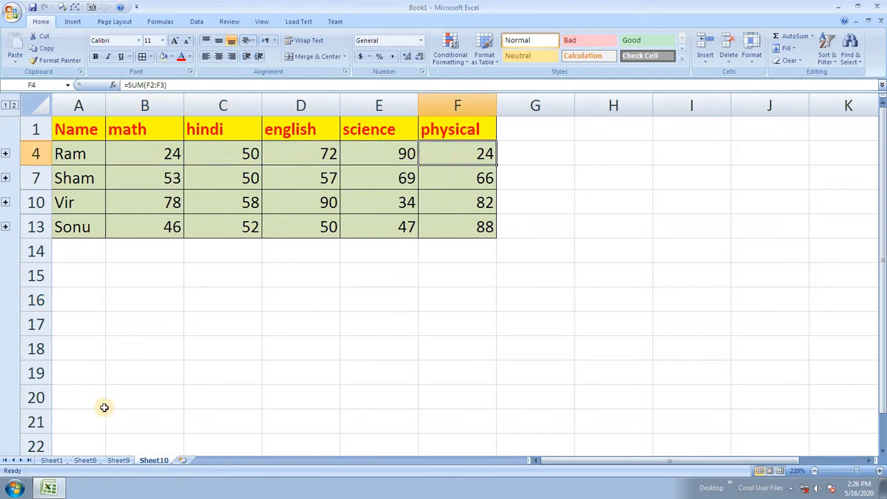
{"action": "left_click", "coordinate": [143, 150]}
{"action": "left_click", "coordinate": [116, 460]}
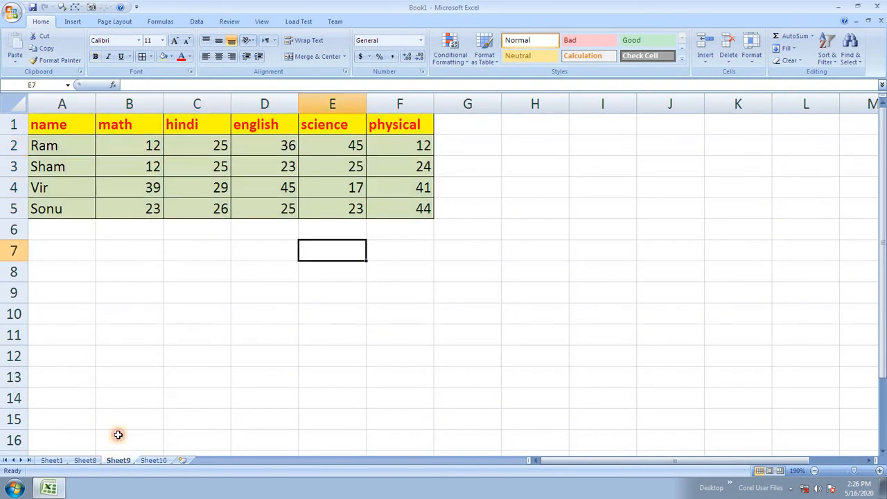
{"action": "left_click", "coordinate": [131, 145]}
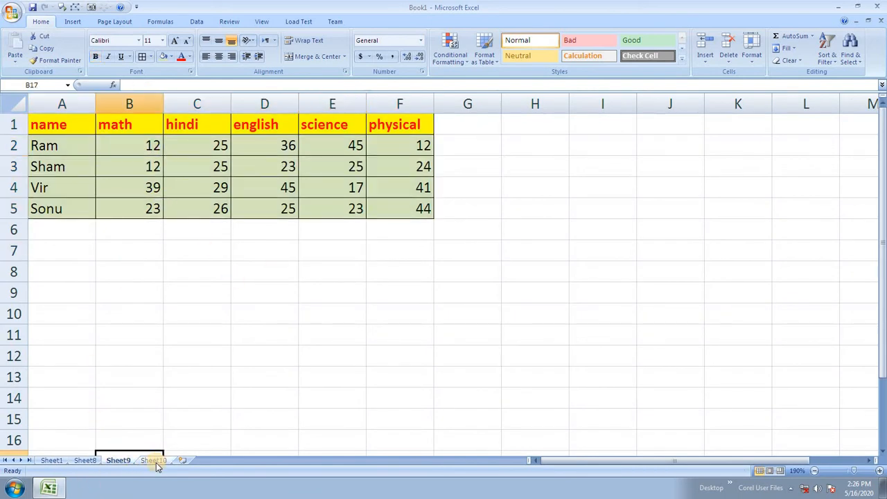
{"action": "left_click", "coordinate": [153, 460]}
{"action": "left_click", "coordinate": [156, 159]}
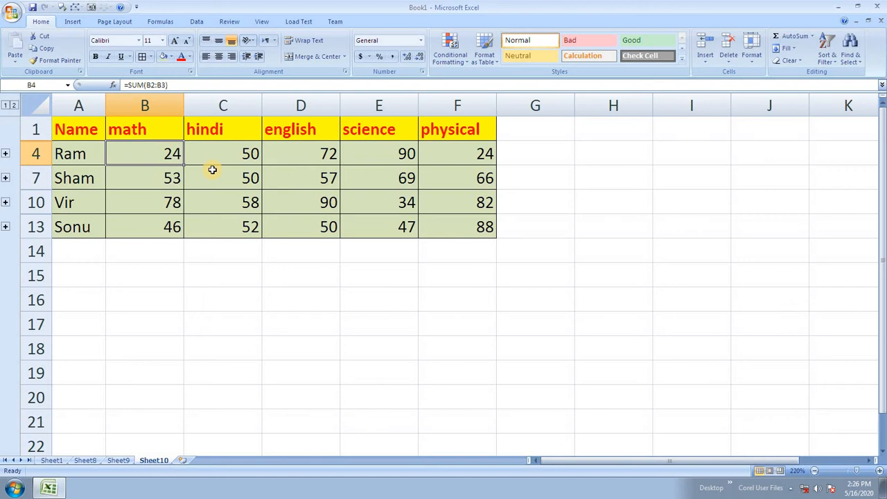
Expand all four student groups on Sheet10 to show the source rows behind each total
{"action": "left_click", "coordinate": [5, 153]}
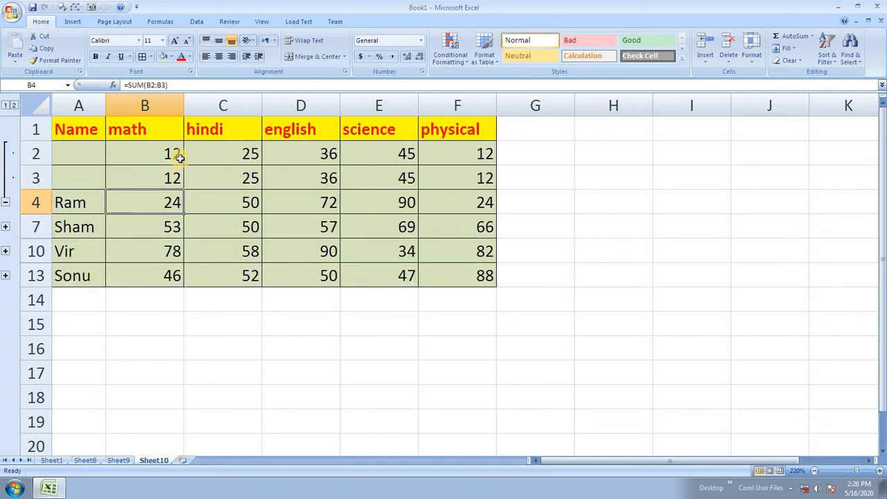
{"action": "left_click", "coordinate": [94, 151]}
{"action": "left_click", "coordinate": [90, 179]}
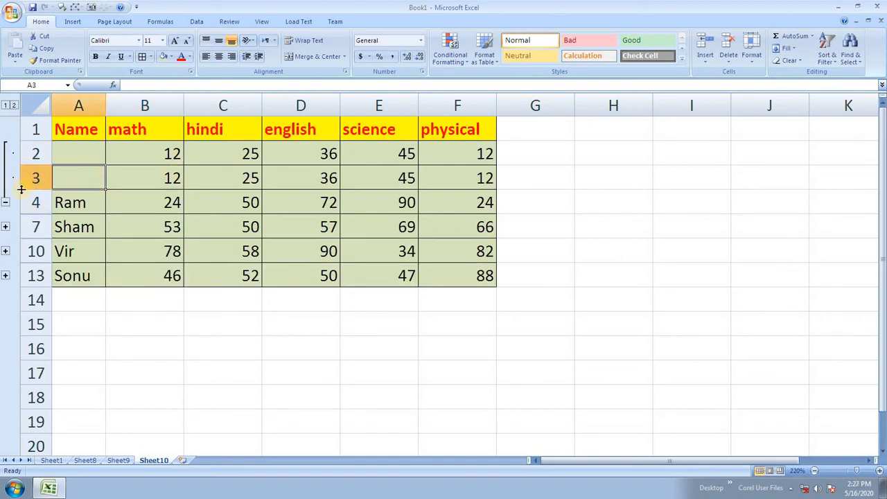
{"action": "left_click", "coordinate": [5, 227]}
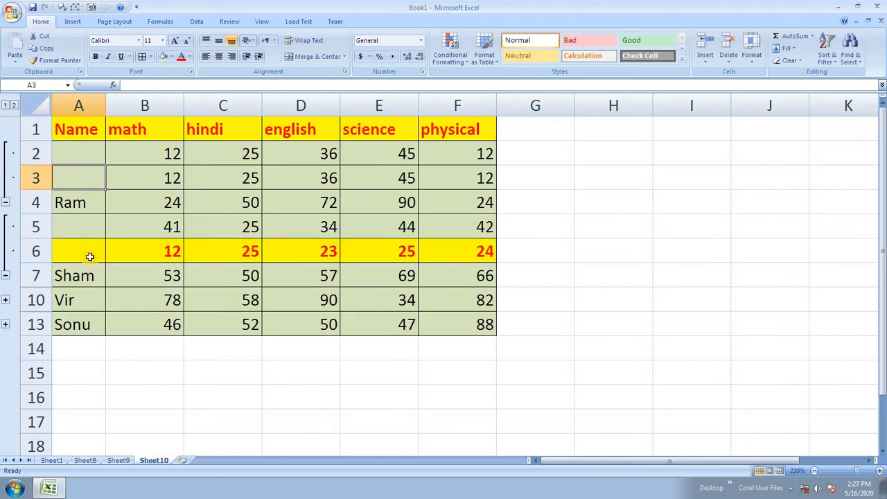
{"action": "left_click", "coordinate": [6, 300]}
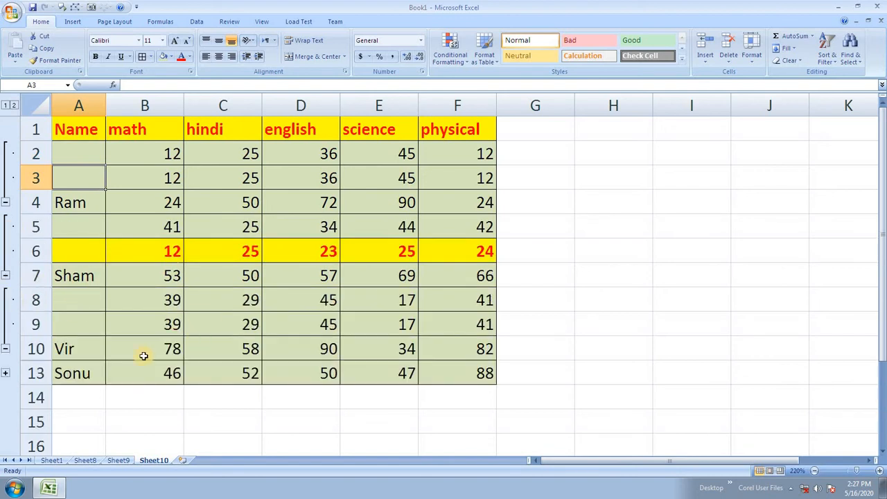
{"action": "left_click", "coordinate": [6, 373]}
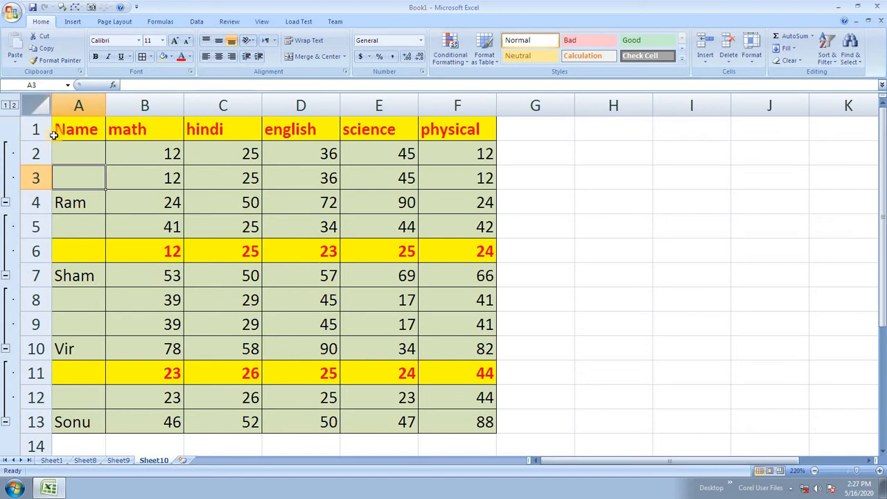
Collapse all the student groups on Sheet10 so only the total rows are displayed
{"action": "left_click", "coordinate": [5, 105]}
{"action": "left_click", "coordinate": [12, 105]}
{"action": "left_click", "coordinate": [6, 106]}
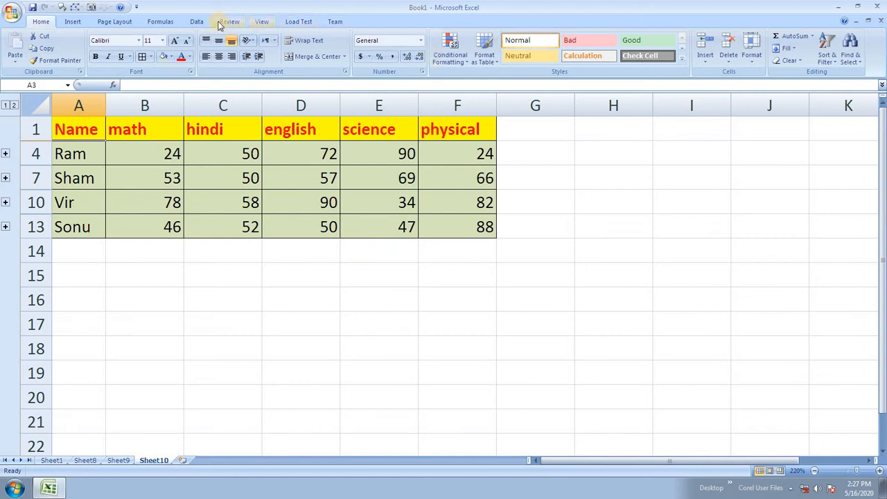
Examine the sum formulas behind the consolidated marks in several subjects and student rows on Sheet10
{"action": "left_click", "coordinate": [197, 21]}
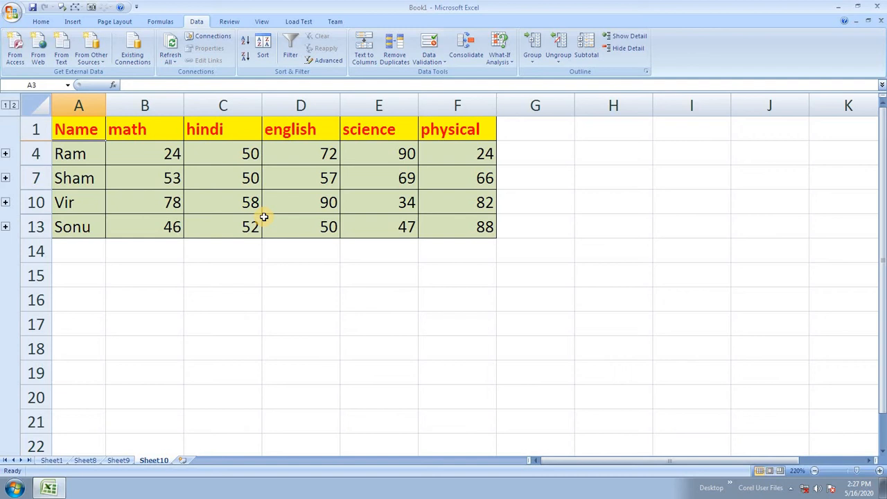
{"action": "left_click", "coordinate": [173, 195]}
{"action": "left_click", "coordinate": [143, 182]}
{"action": "left_click", "coordinate": [158, 203]}
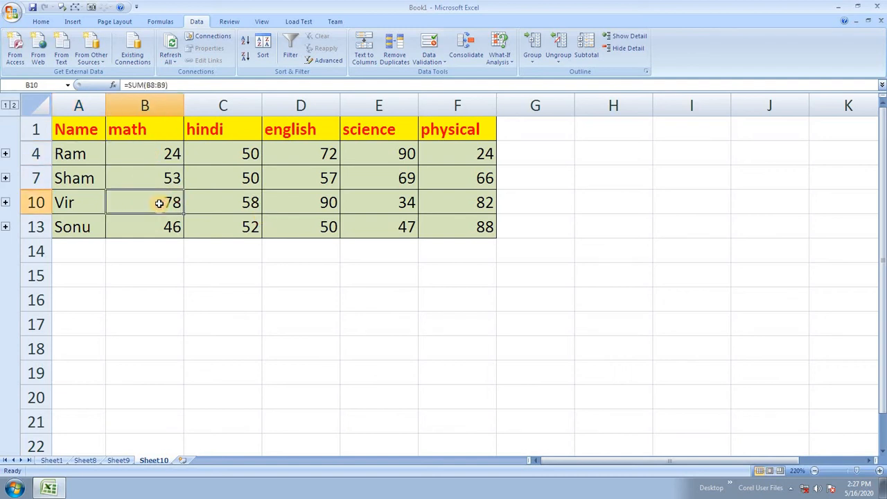
{"action": "left_click", "coordinate": [287, 206]}
{"action": "left_click", "coordinate": [71, 176]}
{"action": "left_click", "coordinate": [187, 136]}
{"action": "left_click", "coordinate": [179, 172]}
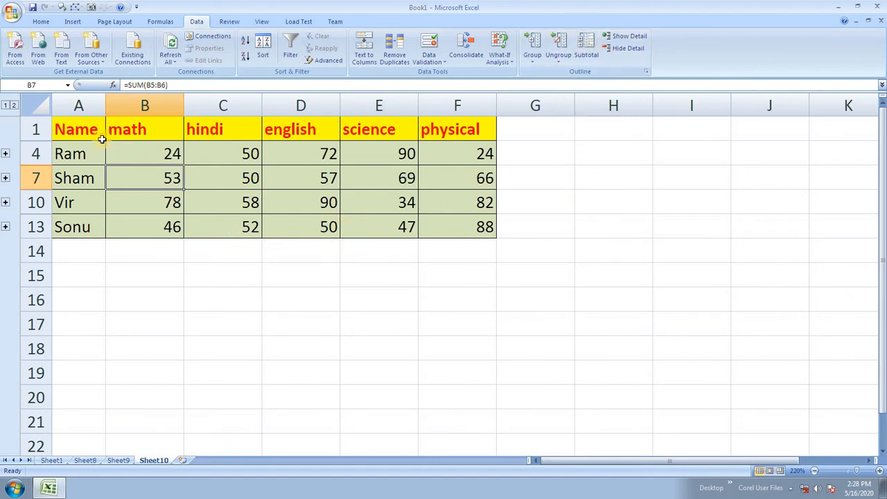
Add a new blank worksheet after Sheet10
{"action": "left_click", "coordinate": [182, 460]}
{"action": "scroll", "coordinate": [225, 320], "scroll_direction": "up", "scroll_amount": 10, "text": "ctrl"}
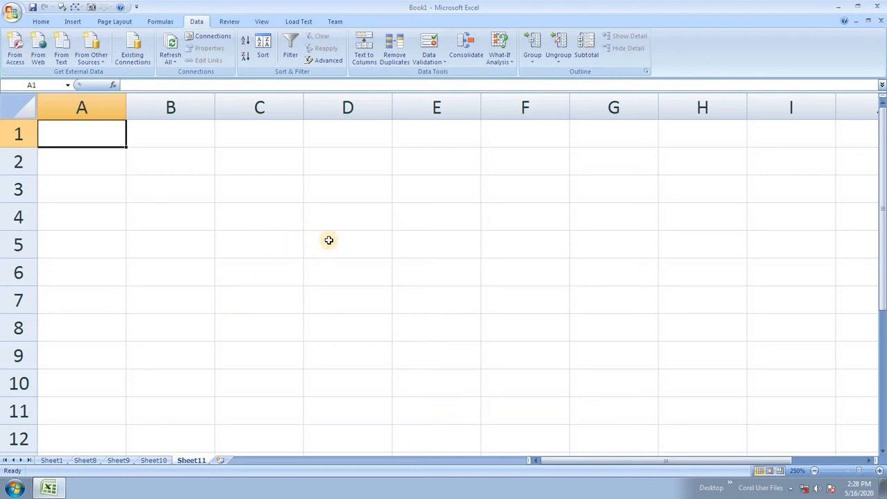
{"action": "scroll", "coordinate": [393, 280], "scroll_direction": "up", "scroll_amount": 2, "text": "ctrl"}
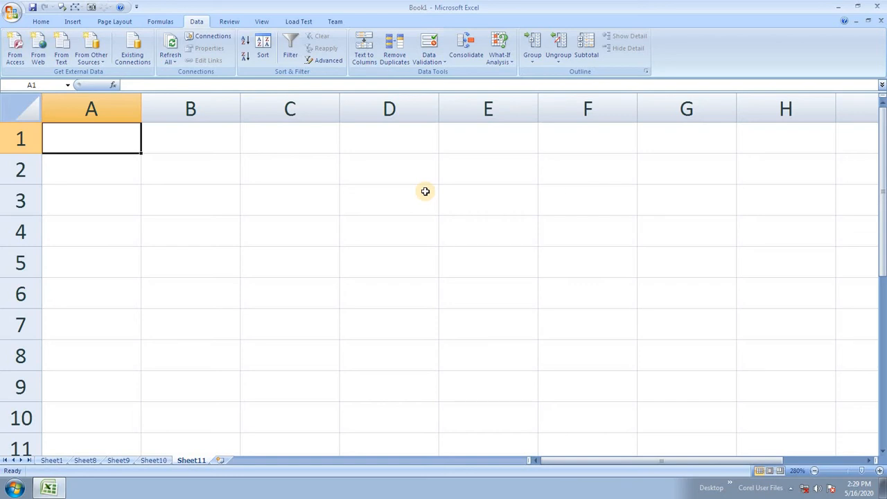
Enter the header "Product Name" in A1 of the new worksheet
{"action": "type", "text": "Produ"}
{"action": "key", "text": "BackSpace"}
{"action": "type", "text": "ctu"}
{"action": "key", "text": "BackSpace"}
{"action": "key", "text": "BackSpace"}
{"action": "key", "text": "BackSpace"}
{"action": "type", "text": "uc"}
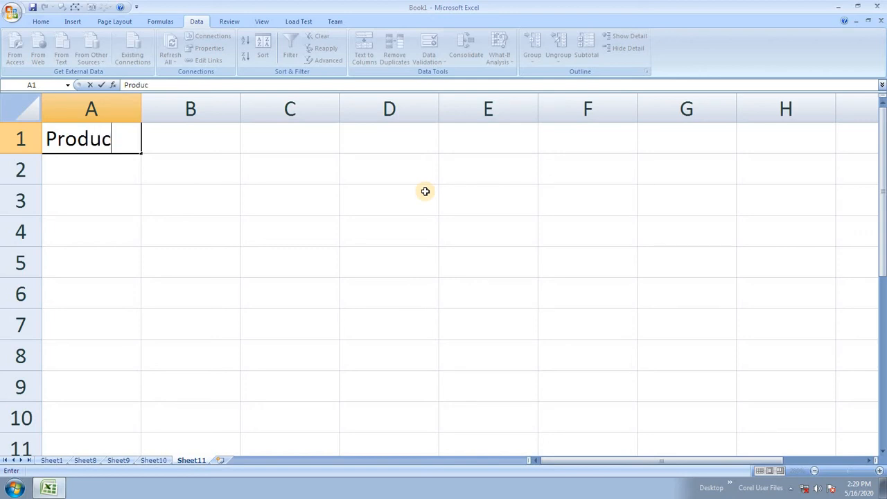
{"action": "type", "text": "t Name"}
{"action": "key", "text": "Tab"}
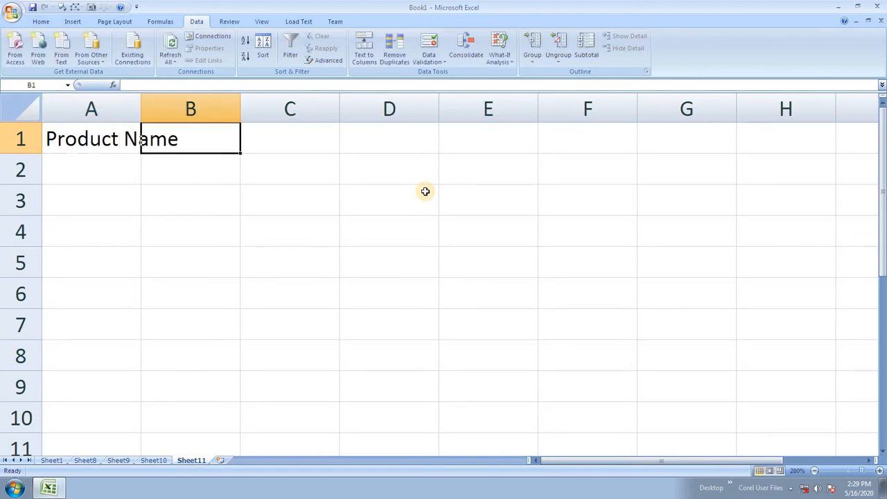
Enter the headers "Price" in B1 and "Date" in C1, and widen column A to fit its header
{"action": "type", "text": "Price"}
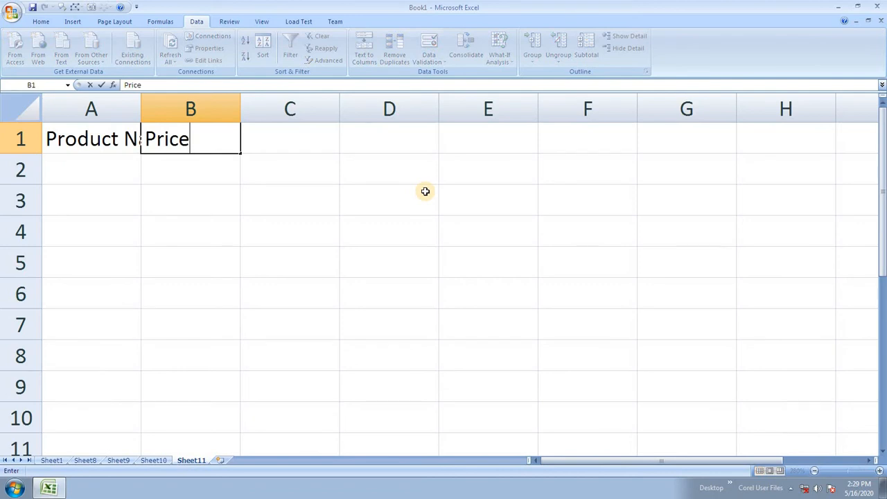
{"action": "key", "text": "Tab"}
{"action": "type", "text": "p"}
{"action": "key", "text": "BackSpace"}
{"action": "type", "text": "Date"}
{"action": "key", "text": "Return"}
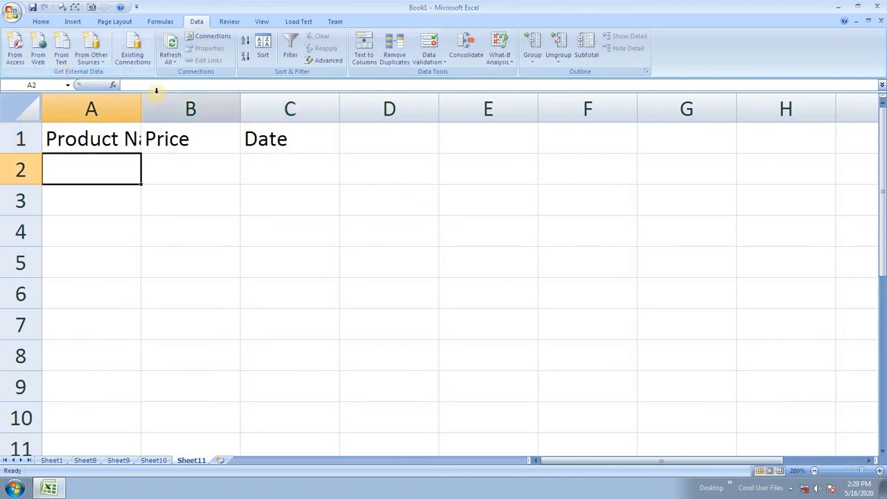
{"action": "left_click_drag", "start_coordinate": [142, 110], "coordinate": [193, 133]}
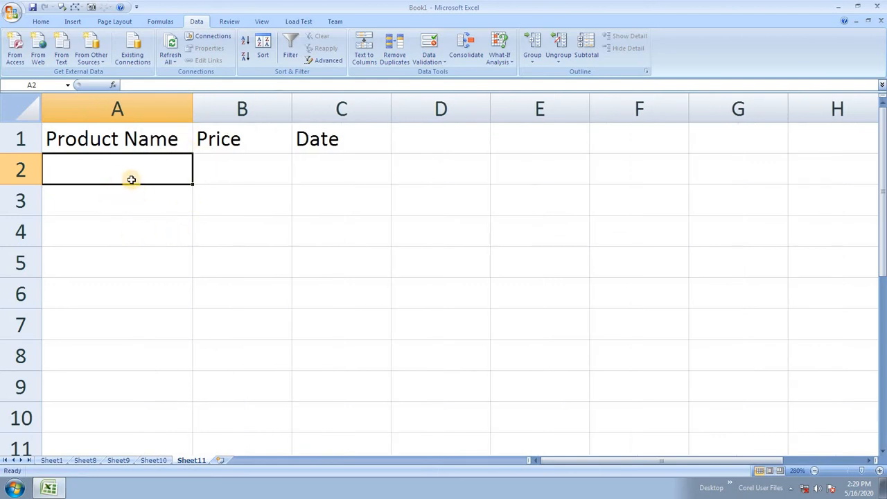
Enter the product names "Mouse" in A2 and "Keyobard" in A3
{"action": "type", "text": "Mouse"}
{"action": "key", "text": "Return"}
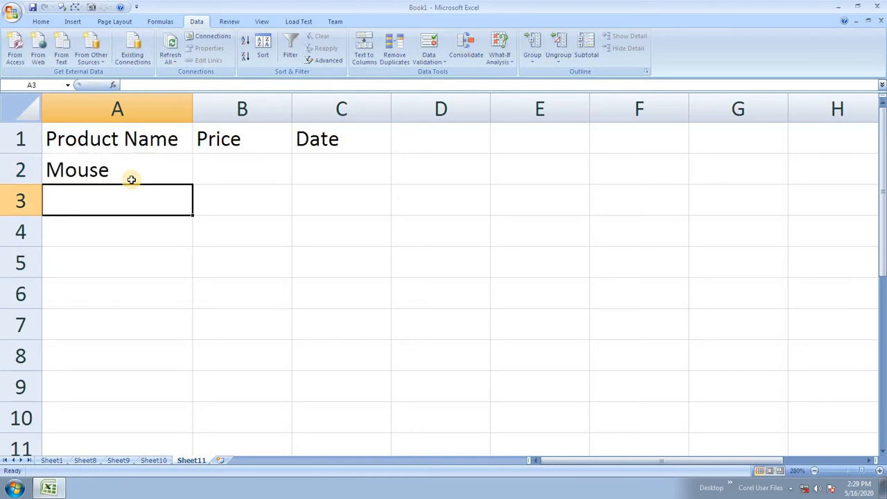
{"action": "type", "text": "JJ"}
{"action": "key", "text": "BackSpace"}
{"action": "key", "text": "BackSpace"}
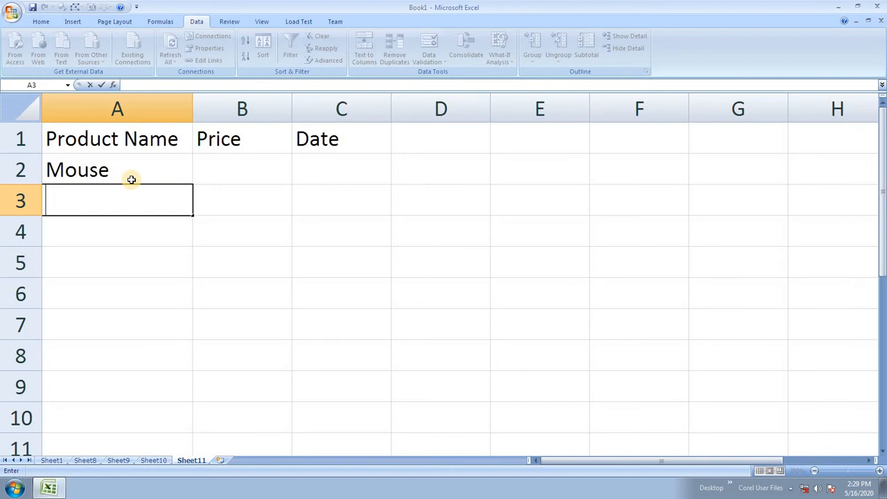
{"action": "type", "text": "Keyobard"}
{"action": "key", "text": "Return"}
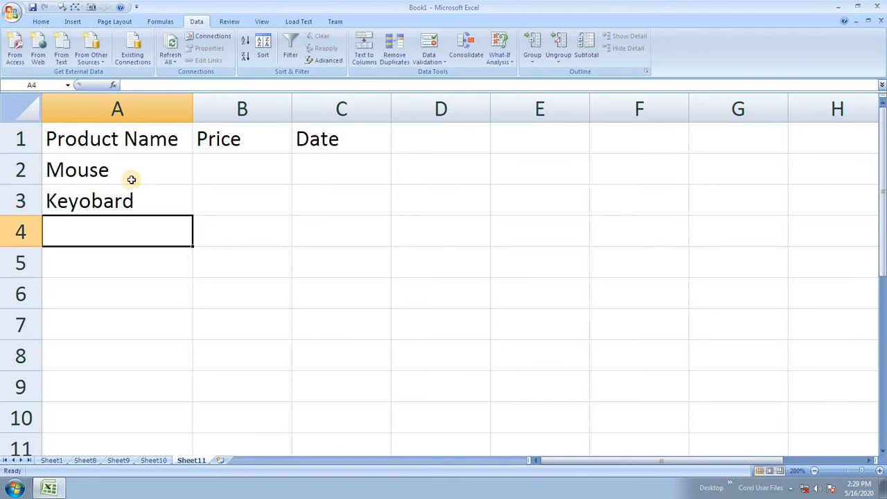
Correct the spelling of the product name in A3 to "Keyboard"
{"action": "key", "text": "Up"}
{"action": "key", "text": "Right"}
{"action": "key", "text": "Left"}
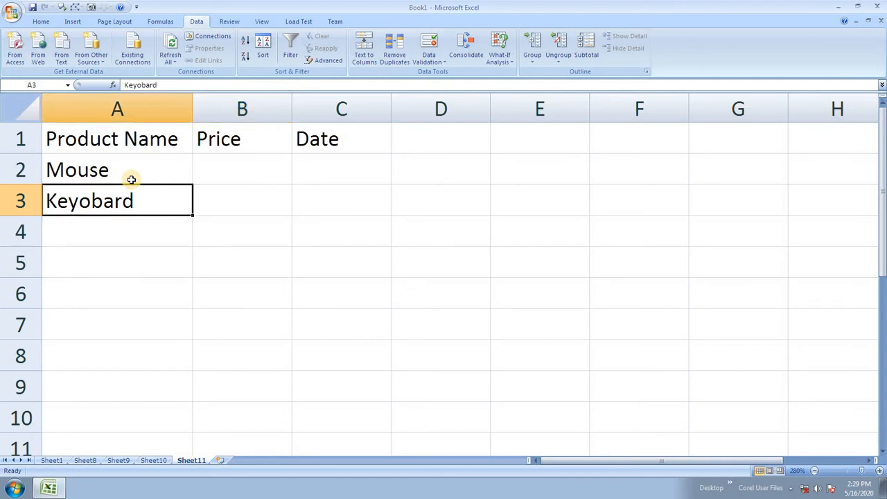
{"action": "key", "text": "F2"}
{"action": "key", "text": "Left"}
{"action": "key", "text": "Left"}
{"action": "key", "text": "Left"}
{"action": "key", "text": "Left"}
{"action": "key", "text": "BackSpace"}
{"action": "key", "text": "Right"}
{"action": "type", "text": "o"}
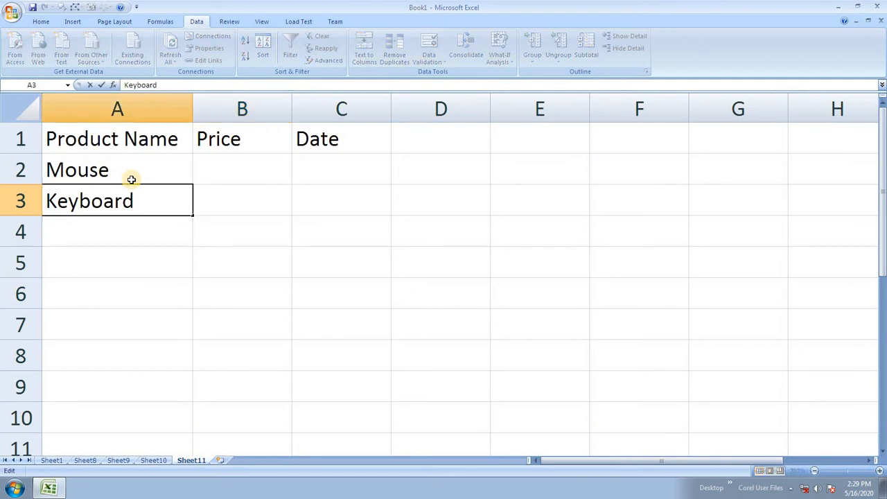
{"action": "key", "text": "Return"}
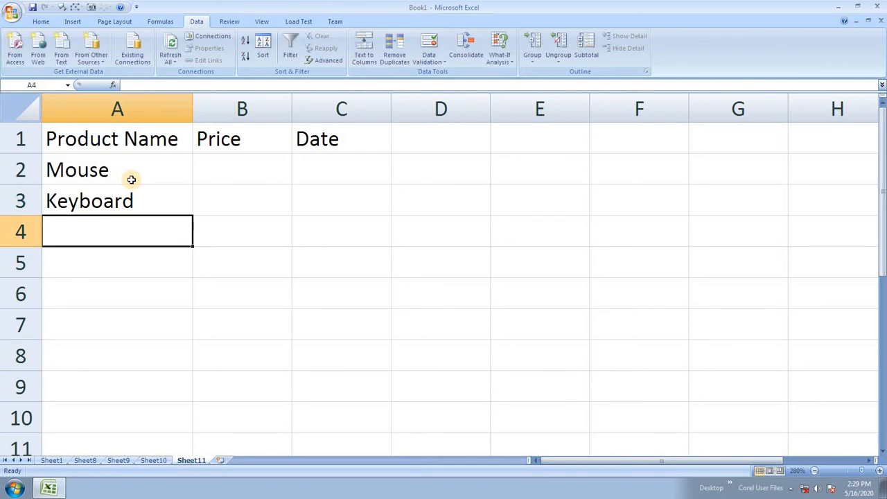
Enter the product names "Speaker" in A4 and "Mouse" in A5
{"action": "type", "text": "Speak"}
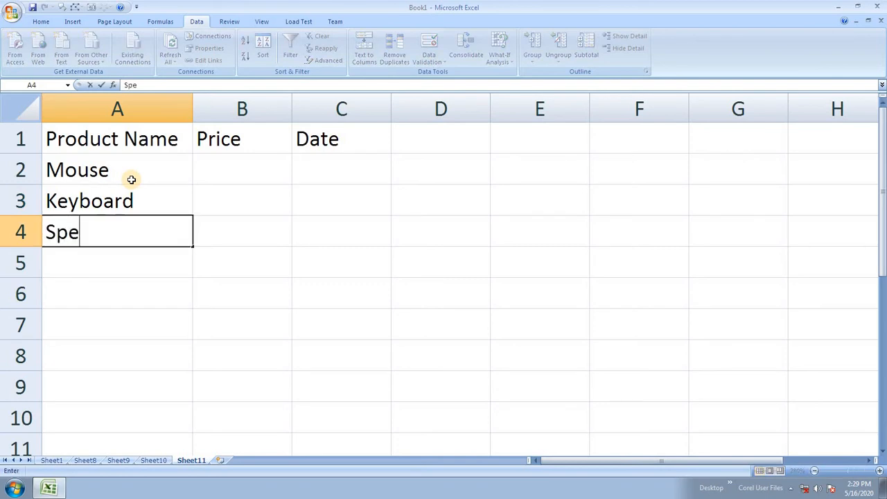
{"action": "key", "text": "BackSpace"}
{"action": "key", "text": "BackSpace"}
{"action": "key", "text": "BackSpace"}
{"action": "type", "text": "eaker"}
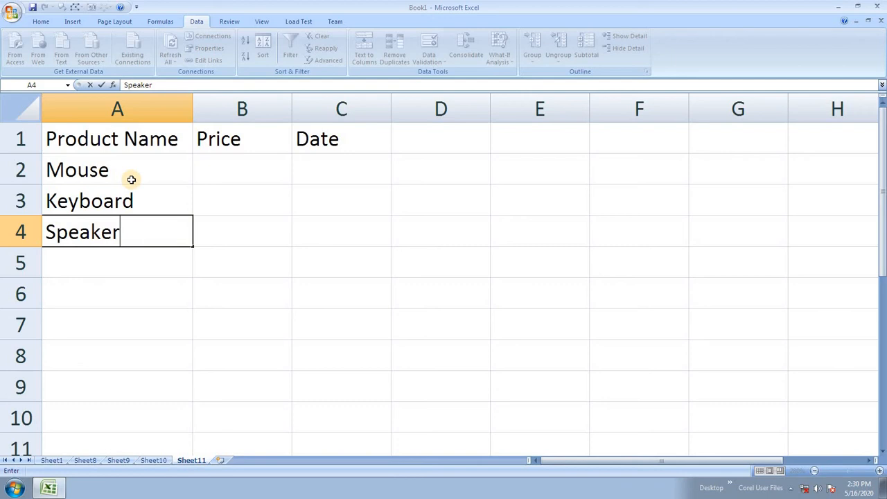
{"action": "key", "text": "Return"}
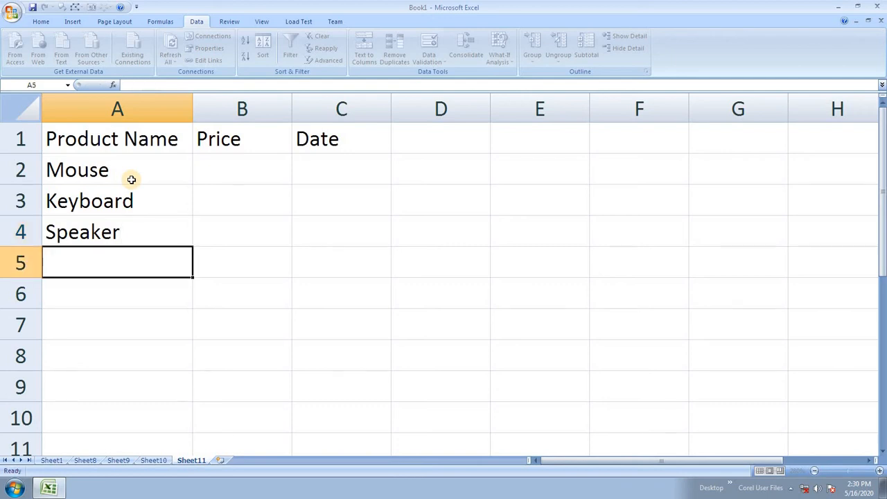
{"action": "type", "text": "m"}
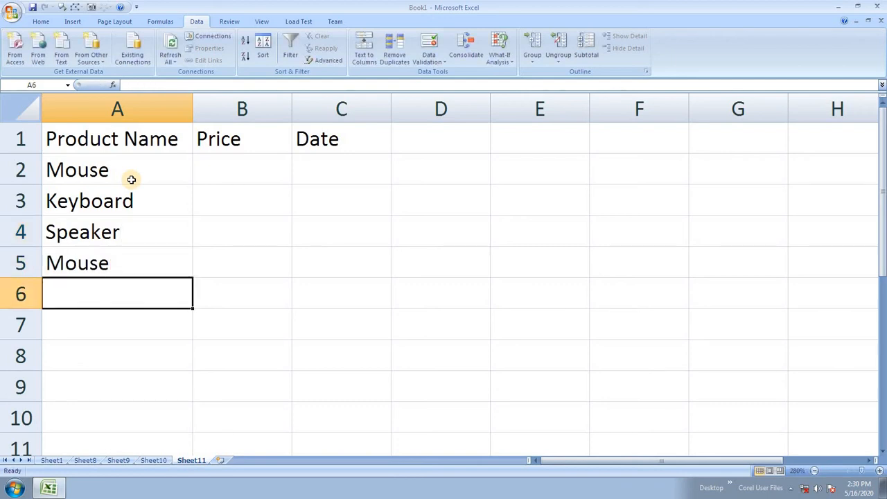
Enter the product name "Printer" in A6 with a capital first letter
{"action": "type", "text": "printer"}
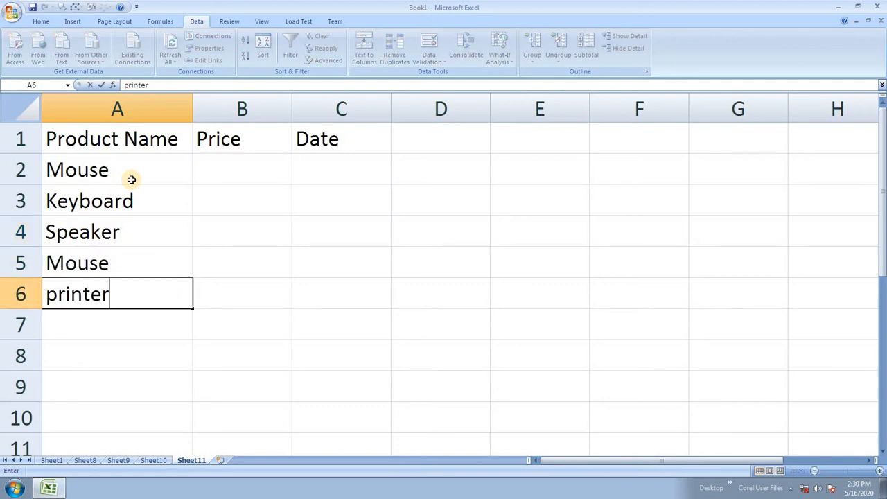
{"action": "key", "text": "Return"}
{"action": "key", "text": "Up"}
{"action": "type", "text": "Printer"}
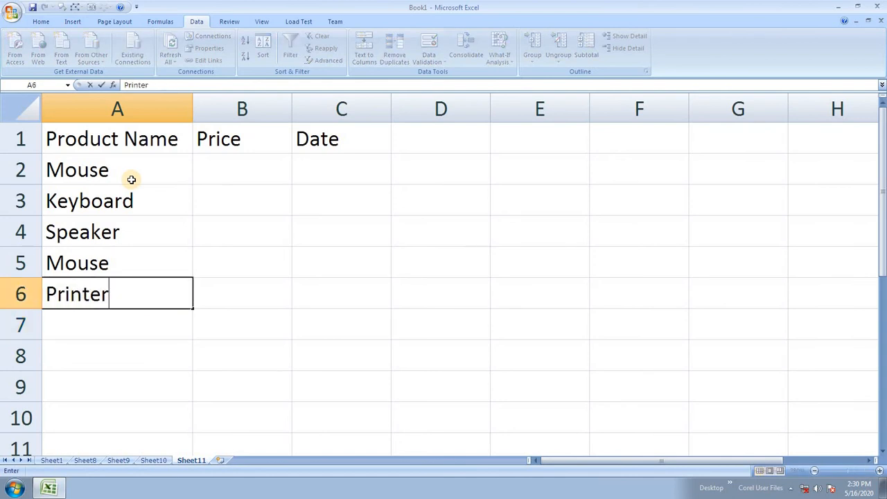
{"action": "key", "text": "Return"}
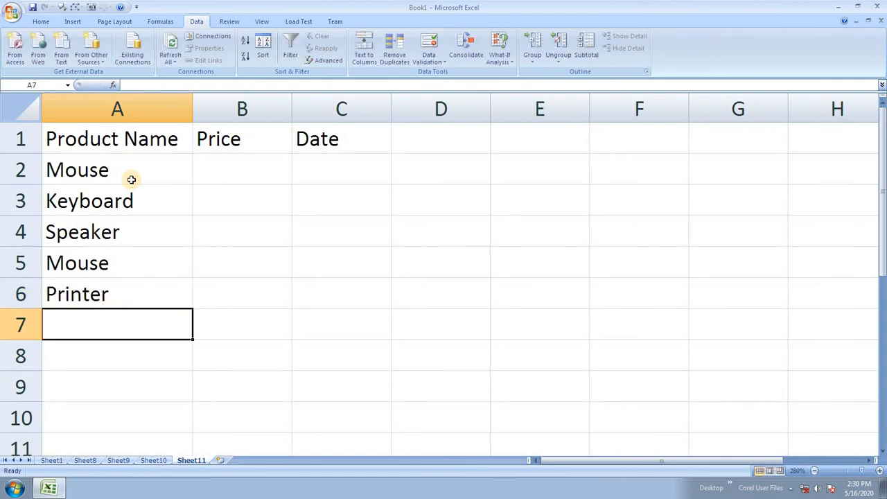
Continue the product list with Mouse, Speaker, Keyboard and Scanner in A7:A10
{"action": "type", "text": "m"}
{"action": "key", "text": "Return"}
{"action": "type", "text": "Speaker"}
{"action": "key", "text": "Return"}
{"action": "type", "text": "Keyboard"}
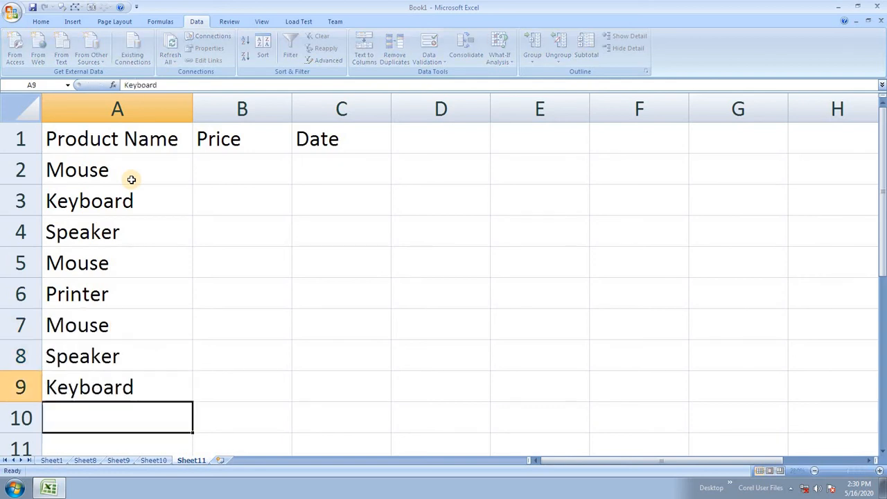
{"action": "key", "text": "Return"}
{"action": "type", "text": "Scanner"}
{"action": "key", "text": "Return"}
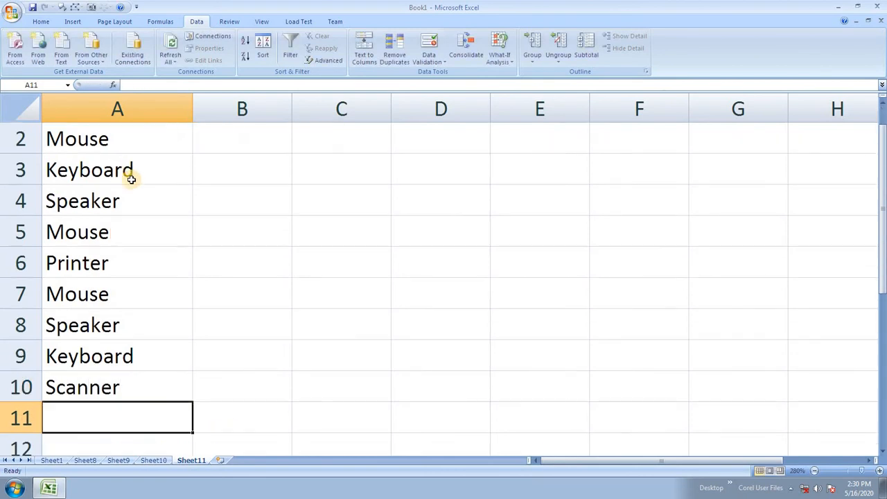
Fill A11:A14 of the product list with Printer, Keyboard, Keyboard and Mouse
{"action": "type", "text": "Printer"}
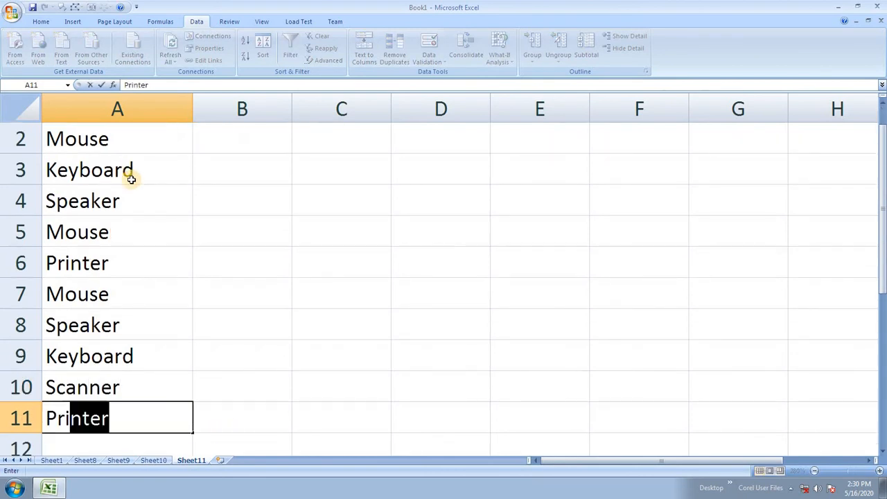
{"action": "key", "text": "Return"}
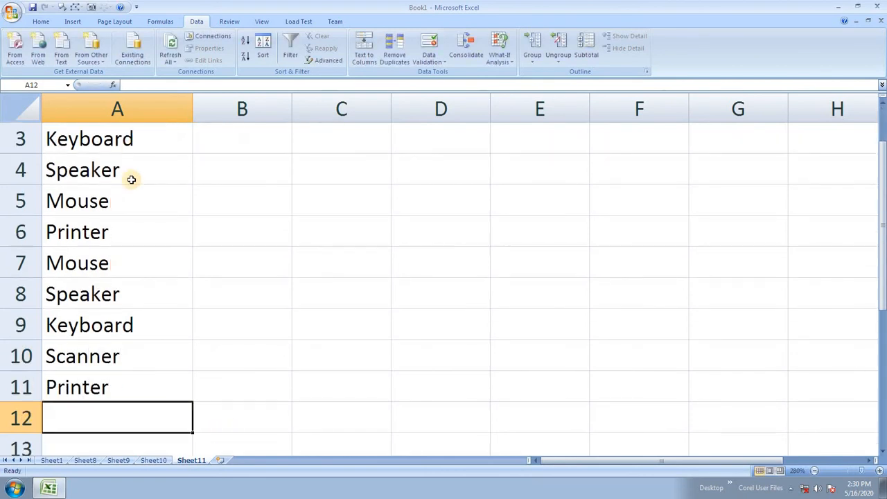
{"action": "type", "text": "k"}
{"action": "key", "text": "Return"}
{"action": "type", "text": "k"}
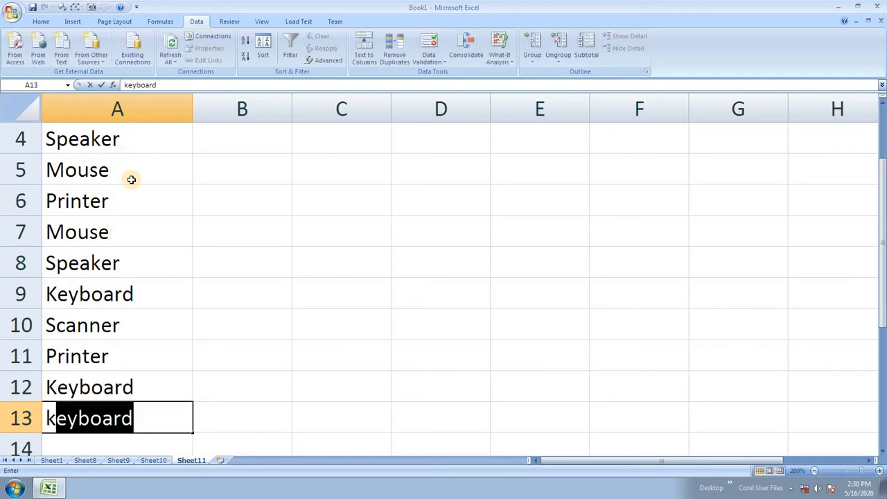
{"action": "key", "text": "Return"}
{"action": "type", "text": "mouse"}
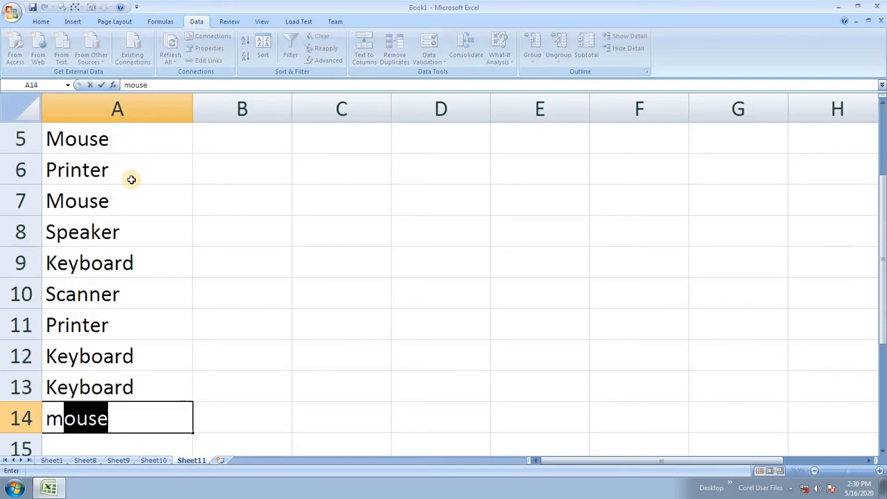
{"action": "key", "text": "Return"}
Add Scanner, Printer, Keyboard and Mouse to the product list in A15:A18
{"action": "type", "text": "scanner"}
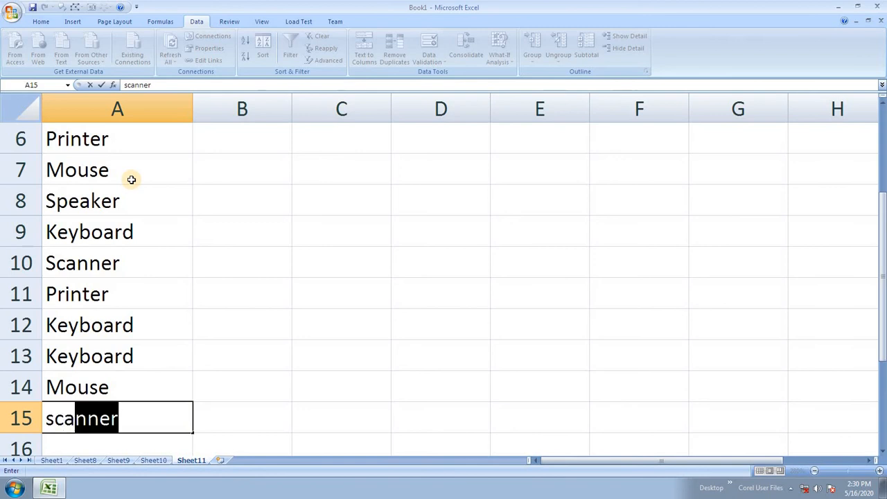
{"action": "key", "text": "Return"}
{"action": "type", "text": "pr"}
{"action": "key", "text": "Return"}
{"action": "type", "text": "k"}
{"action": "key", "text": "Return"}
{"action": "type", "text": "m"}
{"action": "key", "text": "Return"}
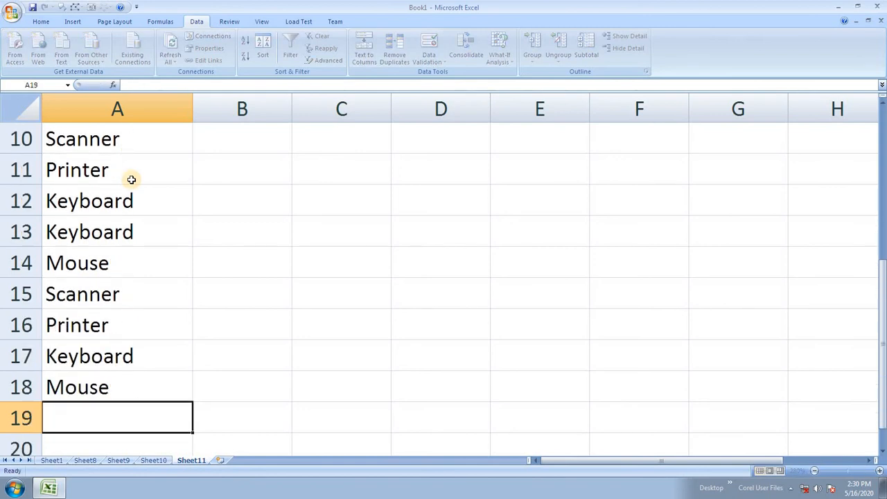
Continue the product list with Scanner, Printer and Speaker in A19:A21
{"action": "type", "text": "san"}
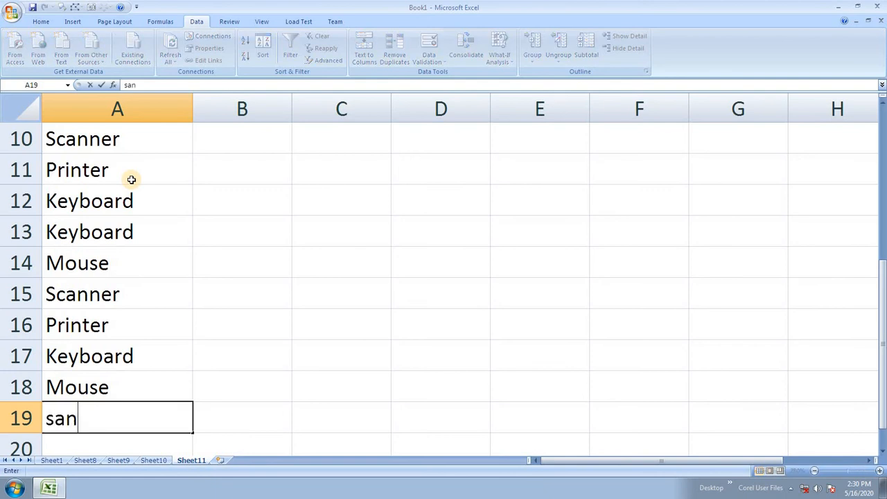
{"action": "type", "text": "n"}
{"action": "key", "text": "BackSpace"}
{"action": "key", "text": "BackSpace"}
{"action": "key", "text": "BackSpace"}
{"action": "type", "text": "ca"}
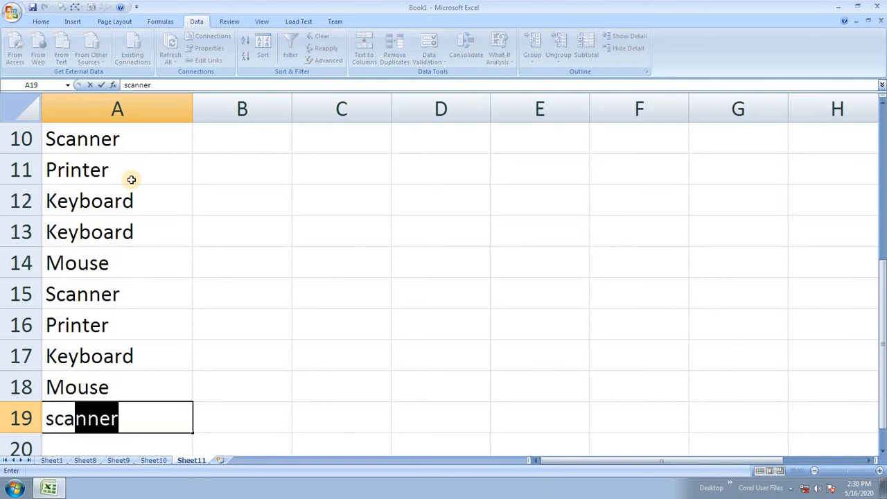
{"action": "key", "text": "Return"}
{"action": "type", "text": "pri"}
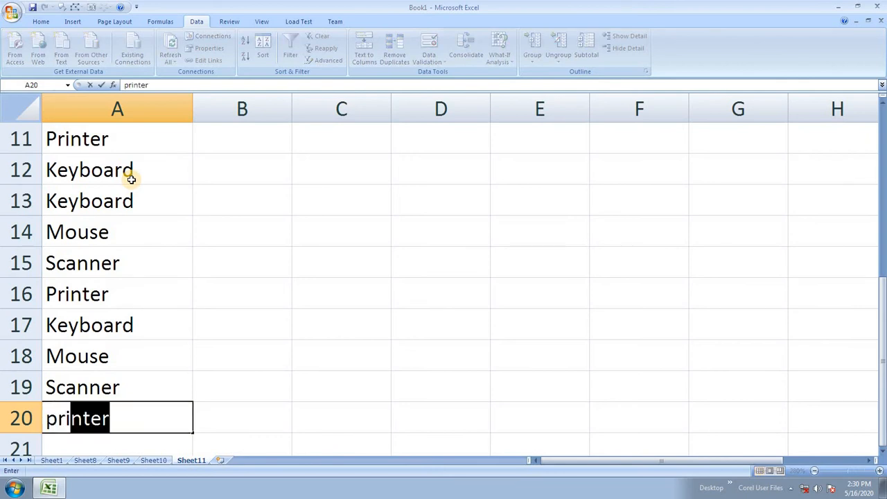
{"action": "key", "text": "Return"}
{"action": "type", "text": "sp"}
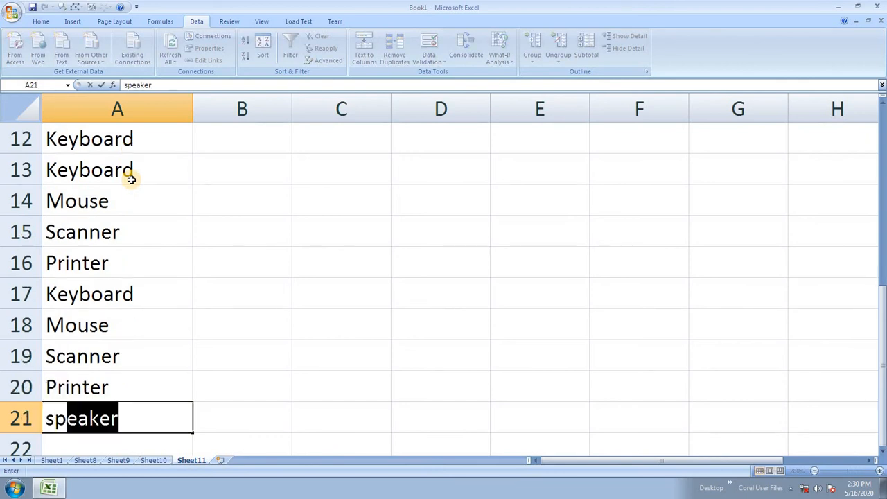
{"action": "key", "text": "Return"}
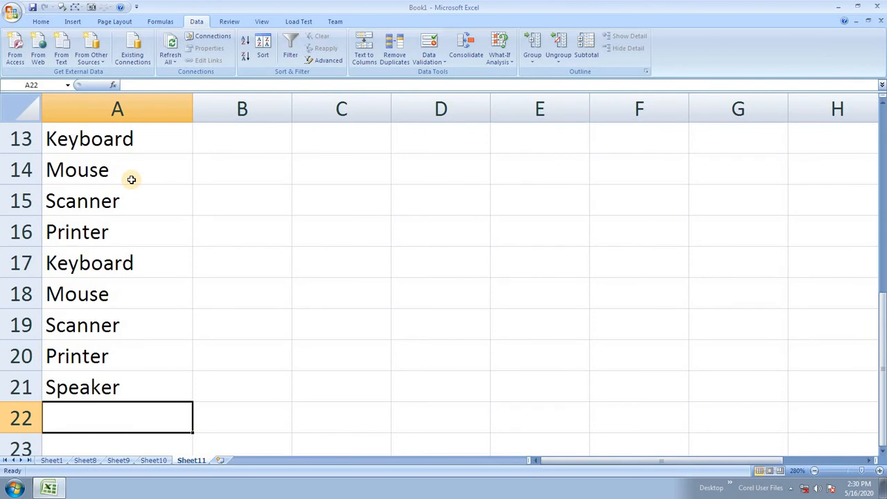
Enter Mouse, Mouse, Speaker and VGA in A22:A25 of the product list
{"action": "type", "text": "m"}
{"action": "key", "text": "Return"}
{"action": "type", "text": "m"}
{"action": "key", "text": "Return"}
{"action": "type", "text": "sp"}
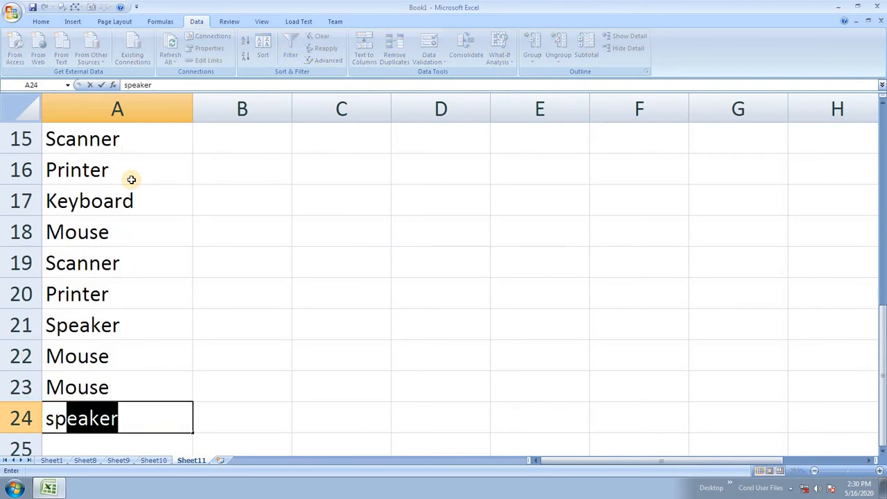
{"action": "key", "text": "Return"}
{"action": "type", "text": "e"}
{"action": "key", "text": "BackSpace"}
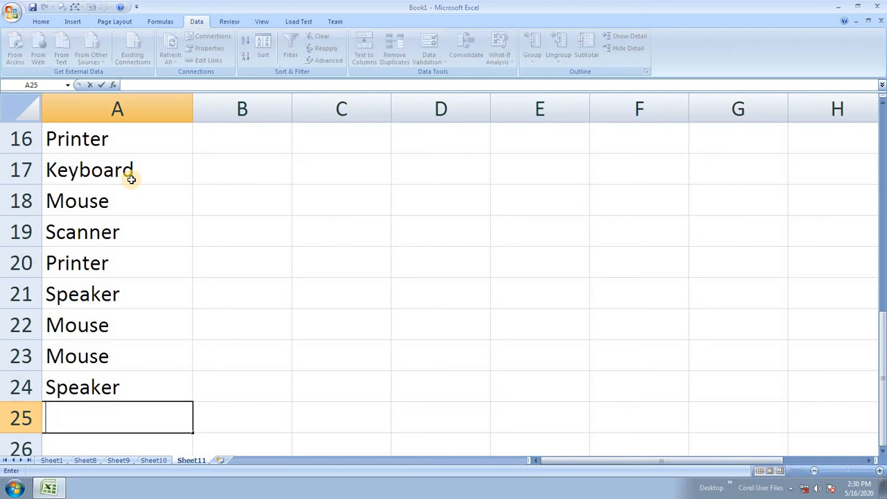
{"action": "type", "text": "VGA"}
{"action": "key", "text": "Return"}
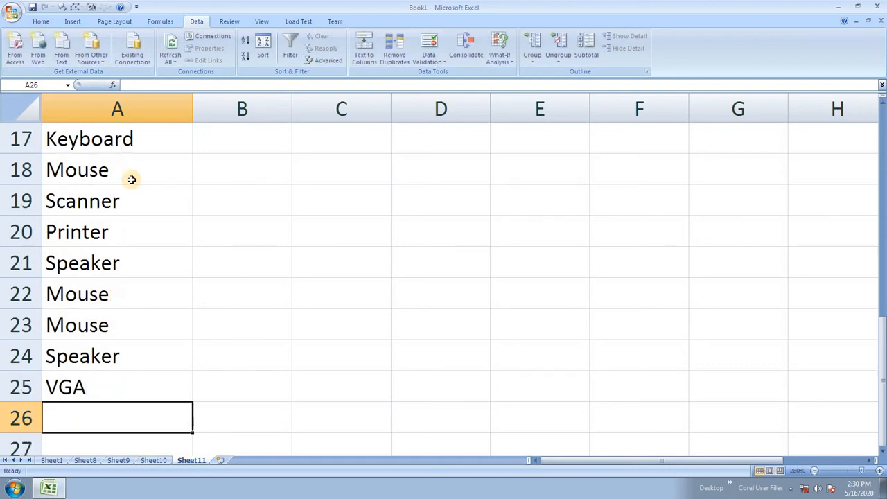
Add Mouse, VGA and Monitor to the product list in A26:A28
{"action": "type", "text": "m"}
{"action": "key", "text": "Return"}
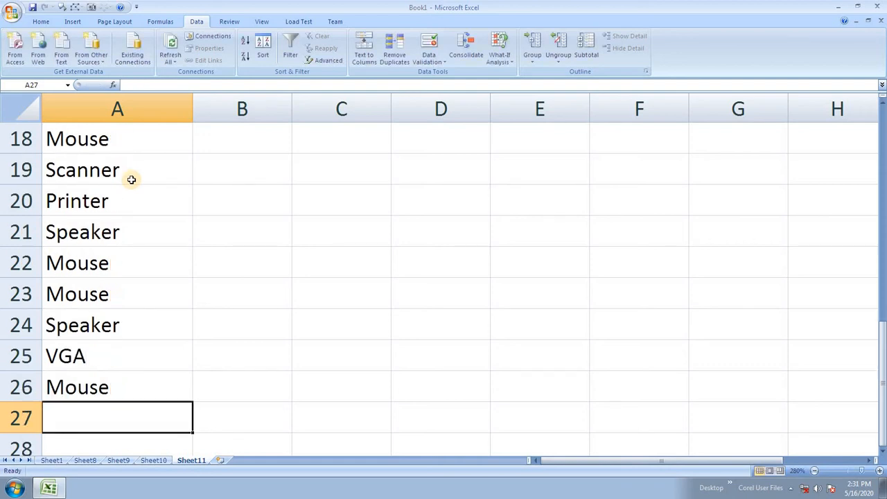
{"action": "type", "text": "VGA"}
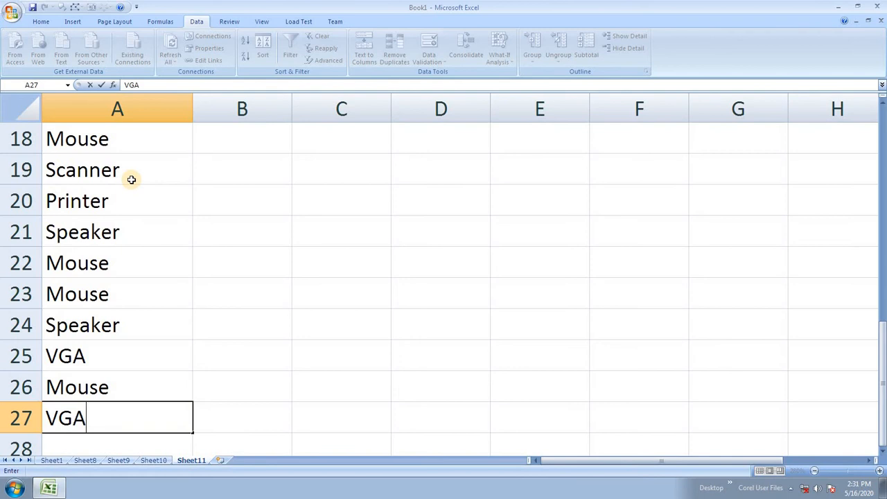
{"action": "key", "text": "Return"}
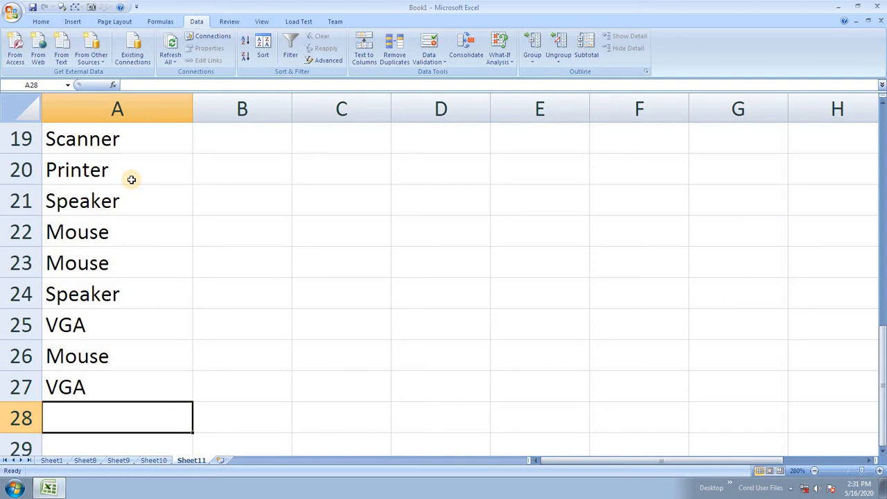
{"action": "type", "text": "Monitor"}
{"action": "key", "text": "Return"}
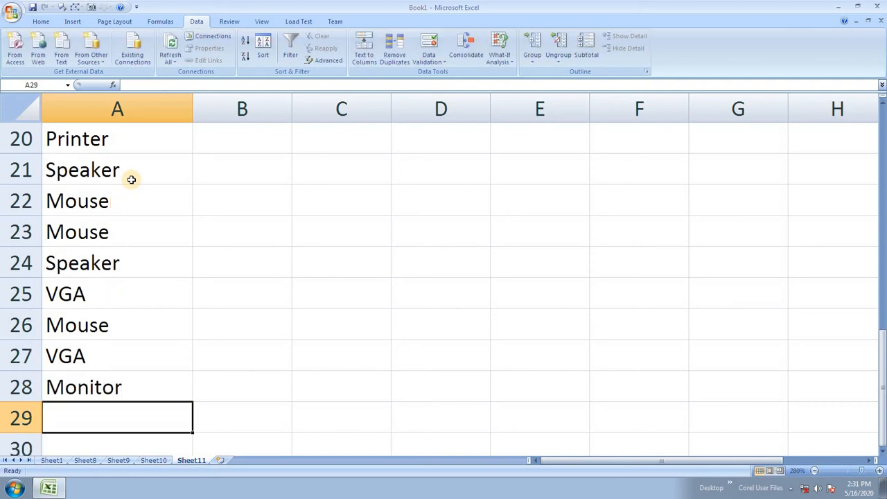
Complete the product list with VGA, Monitor and Monitor in A29:A31
{"action": "type", "text": "VB"}
{"action": "key", "text": "BackSpace"}
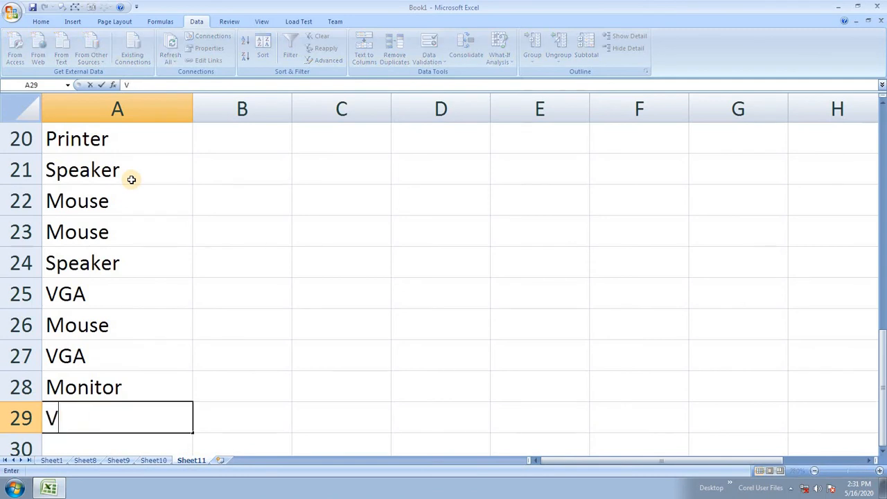
{"action": "type", "text": "g"}
{"action": "key", "text": "Return"}
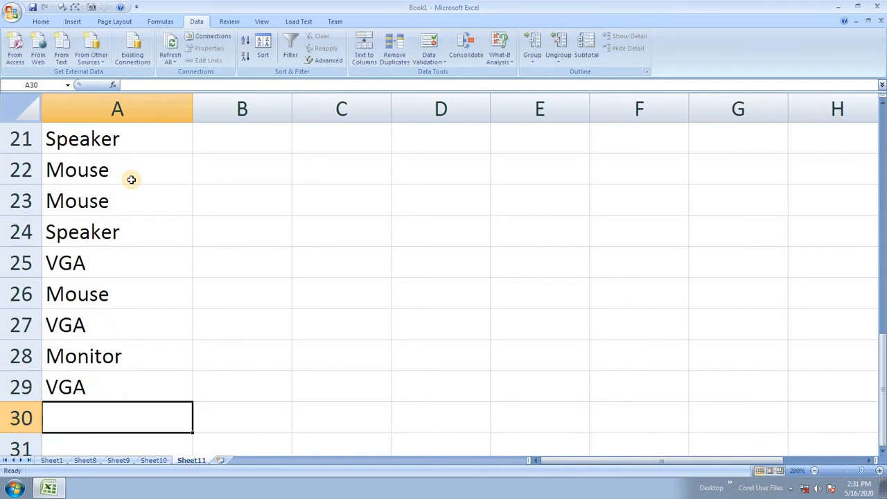
{"action": "type", "text": "Monitor"}
{"action": "key", "text": "Return"}
{"action": "type", "text": "mon"}
{"action": "key", "text": "Return"}
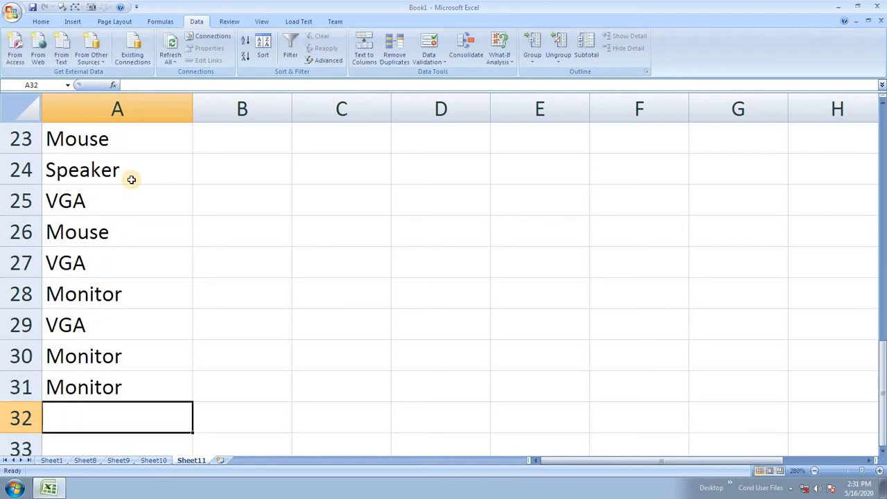
Select the price cells B2:B31 and enter the prices 2, 3, 5 and 1 in B2:B5
{"action": "scroll", "coordinate": [131, 179], "scroll_direction": "down", "scroll_amount": 9, "text": "ctrl"}
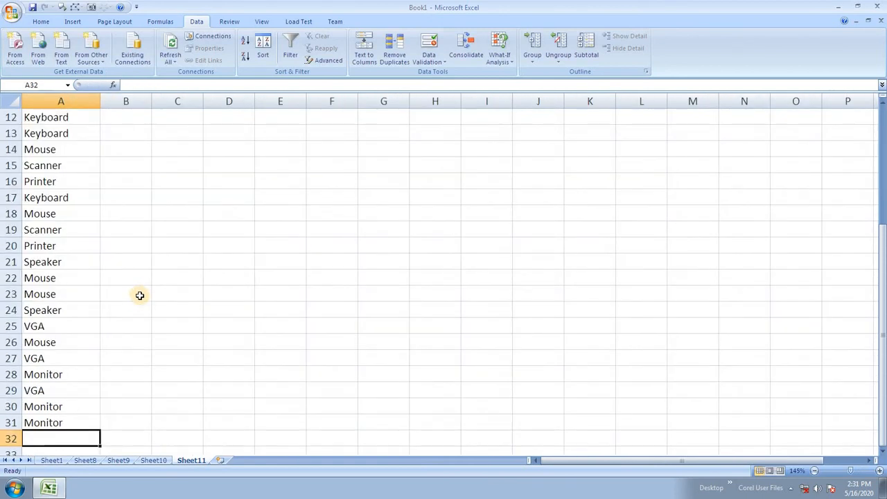
{"action": "scroll", "coordinate": [136, 308], "scroll_direction": "up", "scroll_amount": 4}
{"action": "scroll", "coordinate": [134, 309], "scroll_direction": "down", "scroll_amount": 6}
{"action": "scroll", "coordinate": [134, 310], "scroll_direction": "up", "scroll_amount": 6}
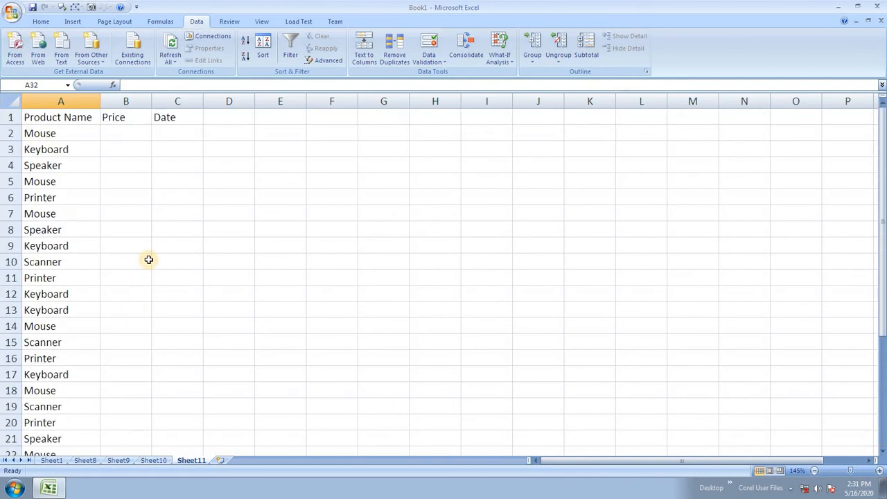
{"action": "left_click_drag", "start_coordinate": [123, 125], "coordinate": [121, 418]}
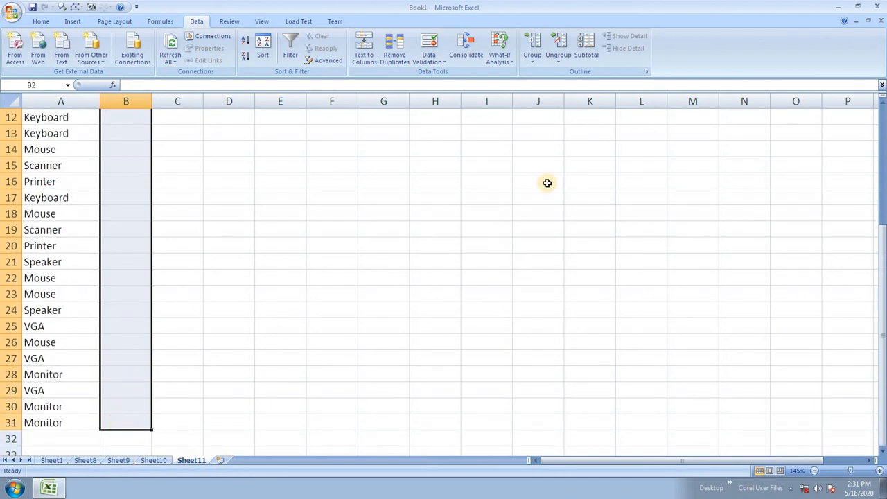
{"action": "type", "text": "2"}
{"action": "key", "text": "Return"}
{"action": "type", "text": "3"}
{"action": "key", "text": "Return"}
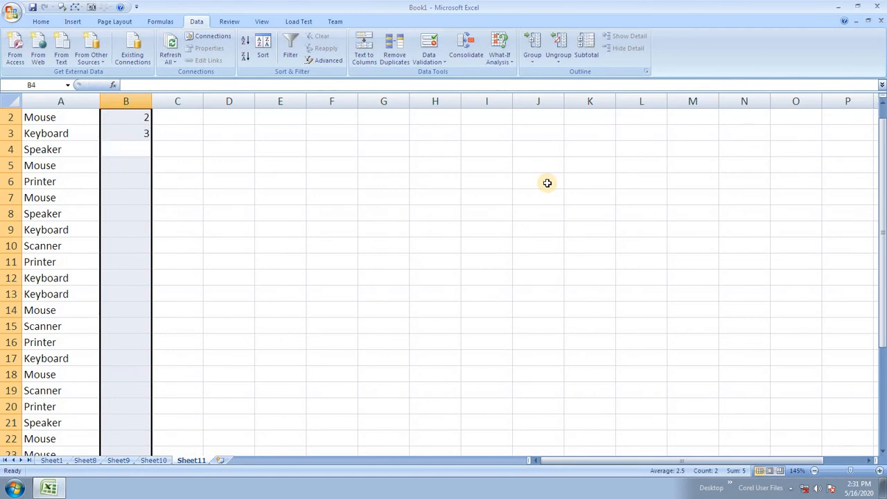
{"action": "type", "text": "5"}
{"action": "key", "text": "Return"}
{"action": "type", "text": "1"}
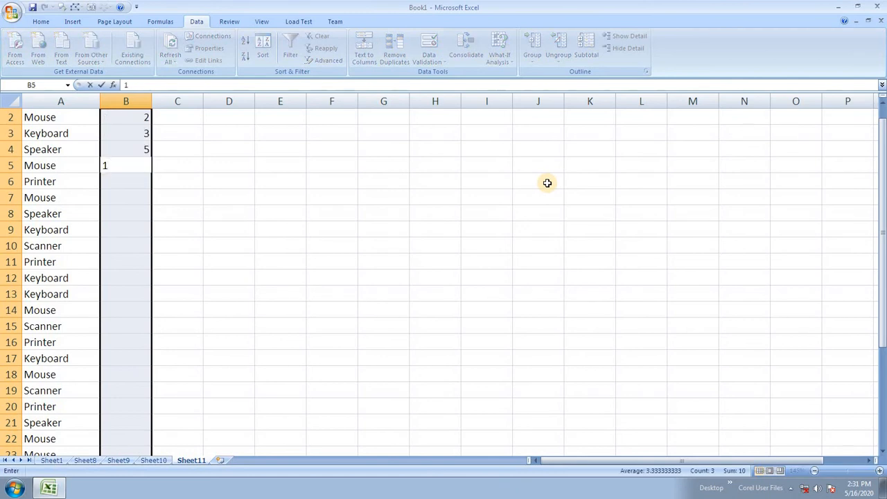
{"action": "key", "text": "Return"}
Enter the prices 2, 6, 3 and 2 in B6:B9
{"action": "type", "text": "2"}
{"action": "key", "text": "Return"}
{"action": "type", "text": "6"}
{"action": "key", "text": "Return"}
{"action": "type", "text": "3"}
{"action": "key", "text": "Return"}
{"action": "type", "text": "2"}
{"action": "key", "text": "Return"}
Fill B10:B13 of the Price column with 1, 2, 4 and 1
{"action": "type", "text": "1"}
{"action": "key", "text": "Return"}
{"action": "type", "text": "2"}
{"action": "key", "text": "Return"}
{"action": "type", "text": "4"}
{"action": "key", "text": "Return"}
{"action": "type", "text": "1"}
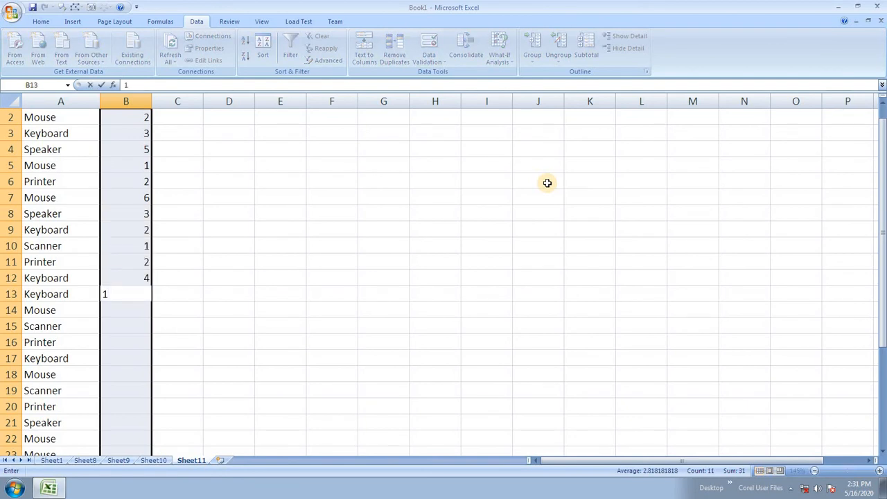
{"action": "key", "text": "Return"}
Enter the prices 2, 5, 6, 4, 1 and 2 in B14:B19
{"action": "type", "text": "2"}
{"action": "key", "text": "Return"}
{"action": "type", "text": "5"}
{"action": "key", "text": "Return"}
{"action": "type", "text": "6"}
{"action": "key", "text": "Return"}
{"action": "type", "text": "4"}
{"action": "key", "text": "Return"}
{"action": "type", "text": "1"}
{"action": "key", "text": "Return"}
{"action": "type", "text": "2"}
{"action": "key", "text": "Return"}
Continue the Price column with 3, 2, 1 and 2 in B20:B23
{"action": "type", "text": "3"}
{"action": "key", "text": "Return"}
{"action": "type", "text": "2"}
{"action": "key", "text": "Return"}
{"action": "type", "text": "1"}
{"action": "key", "text": "Return"}
{"action": "type", "text": "2"}
{"action": "key", "text": "Return"}
Enter the prices 3, 6, 4 and 5 in B24:B27
{"action": "type", "text": "3"}
{"action": "key", "text": "Return"}
{"action": "type", "text": "6"}
{"action": "key", "text": "Return"}
{"action": "type", "text": "4"}
{"action": "key", "text": "Return"}
{"action": "type", "text": "5"}
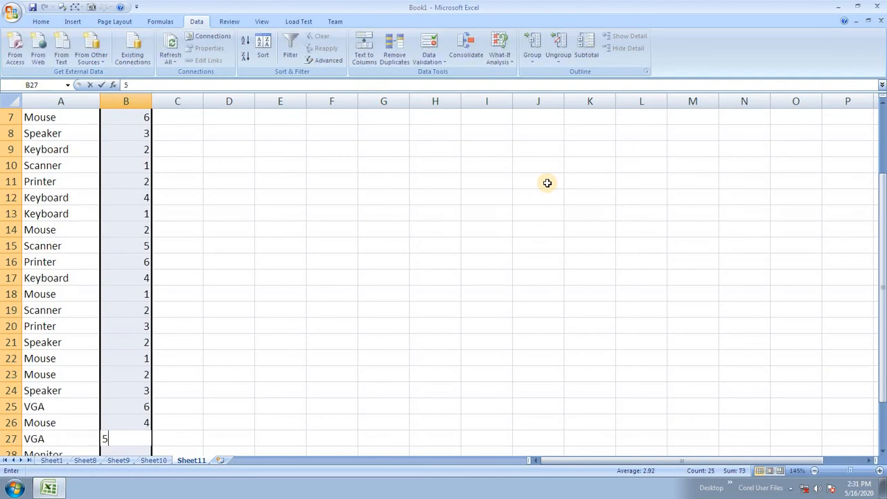
{"action": "key", "text": "Return"}
Finish the Price column with 2, 12, 2 and 3 in B28:B31
{"action": "type", "text": "25"}
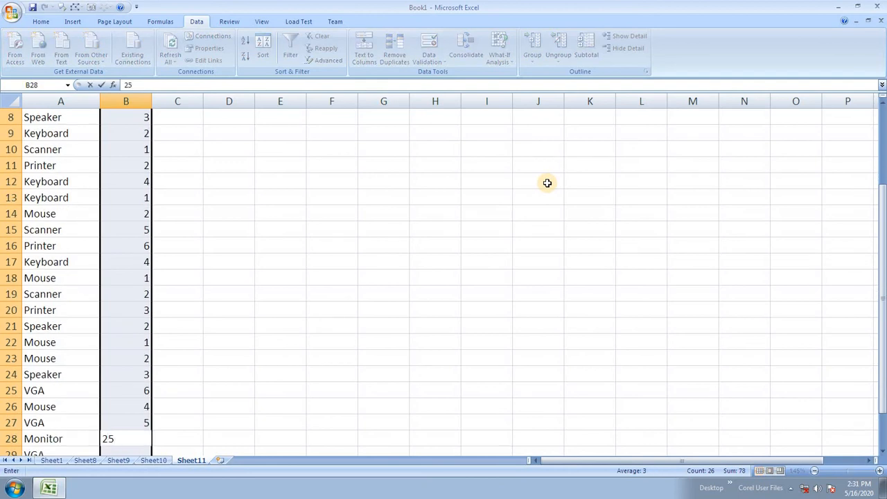
{"action": "key", "text": "BackSpace"}
{"action": "key", "text": "Return"}
{"action": "type", "text": "12"}
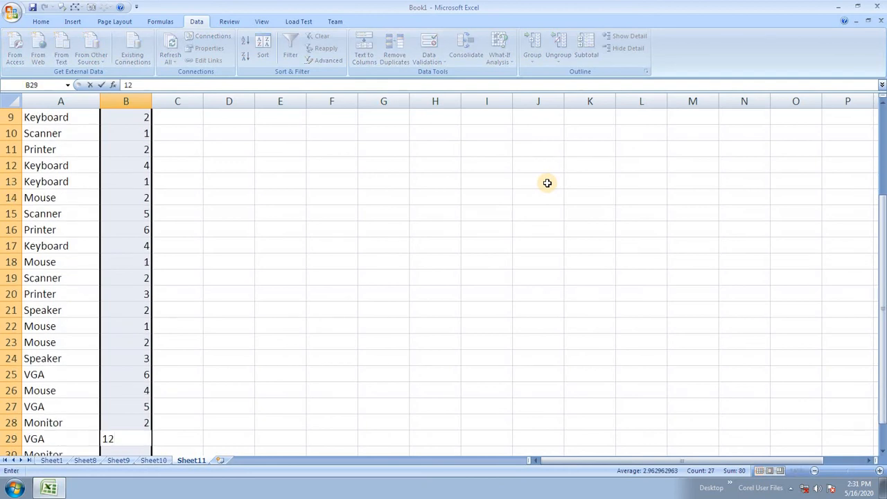
{"action": "key", "text": "Return"}
{"action": "type", "text": "2"}
{"action": "key", "text": "Return"}
{"action": "type", "text": "3"}
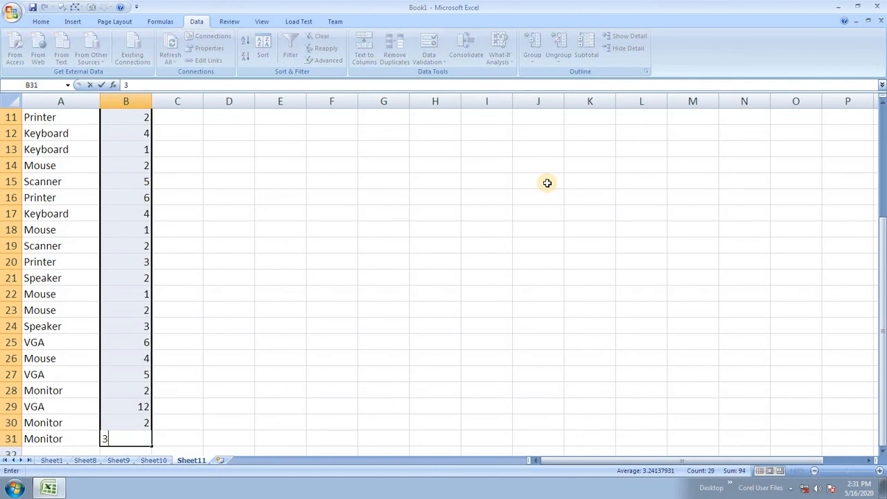
{"action": "scroll", "coordinate": [547, 183], "scroll_direction": "down", "scroll_amount": 2}
{"action": "left_click", "coordinate": [321, 232]}
Fill all the Date cells C2:C31 at once with the current date, 5/16/2020
{"action": "scroll", "coordinate": [321, 236], "scroll_direction": "up", "scroll_amount": 4}
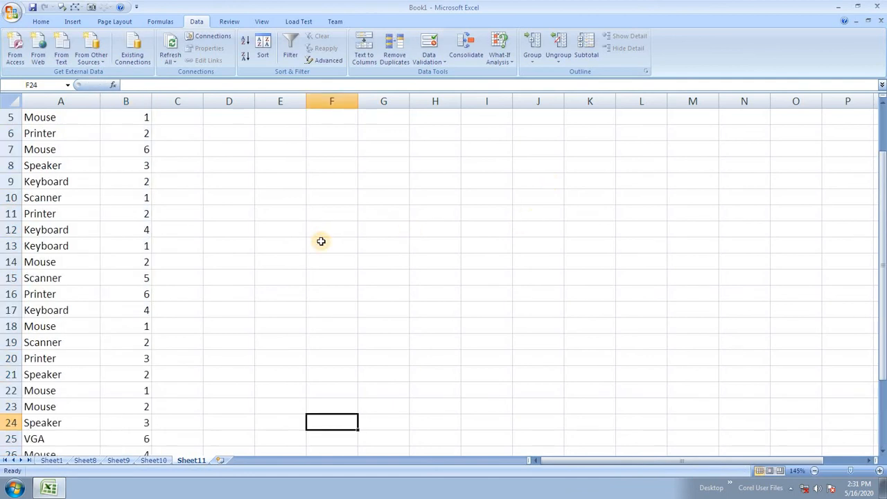
{"action": "scroll", "coordinate": [321, 240], "scroll_direction": "down", "scroll_amount": 5}
{"action": "scroll", "coordinate": [322, 243], "scroll_direction": "up", "scroll_amount": 7}
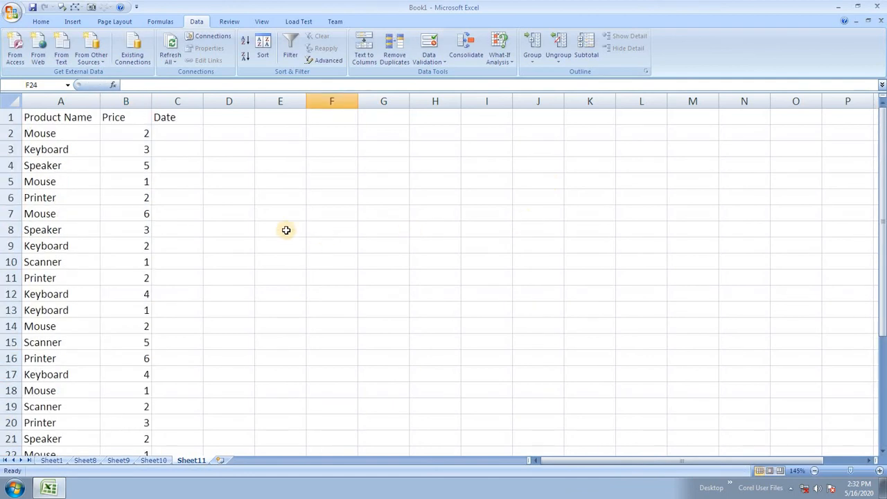
{"action": "left_click", "coordinate": [173, 131]}
{"action": "left_click_drag", "start_coordinate": [176, 131], "coordinate": [190, 407]}
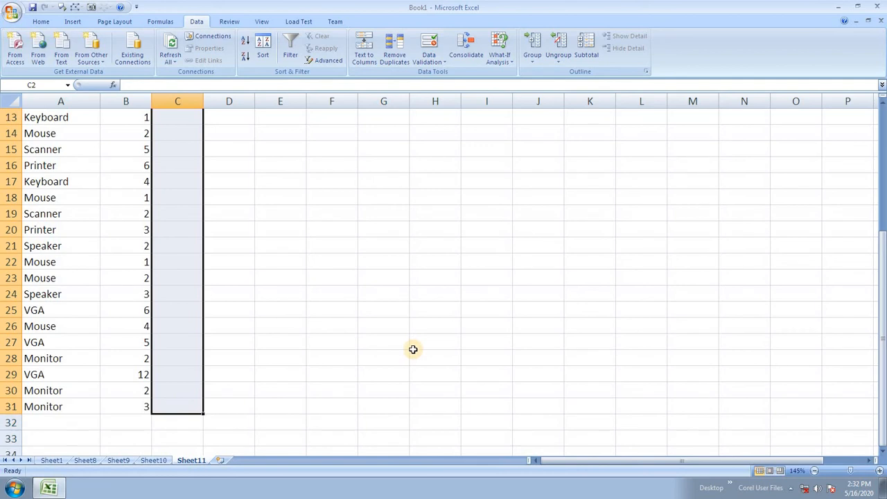
{"action": "scroll", "coordinate": [374, 352], "scroll_direction": "up", "scroll_amount": 4}
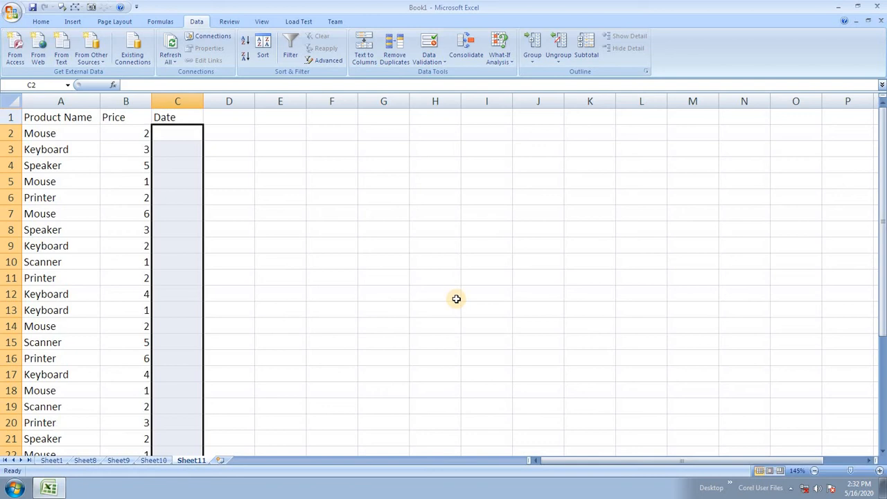
{"action": "key", "text": "ctrl+semicolon"}
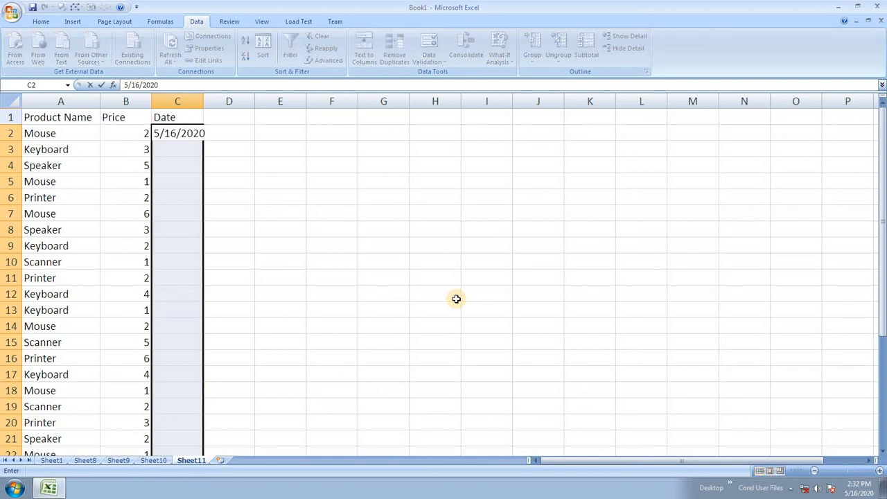
{"action": "key", "text": "ctrl+Return"}
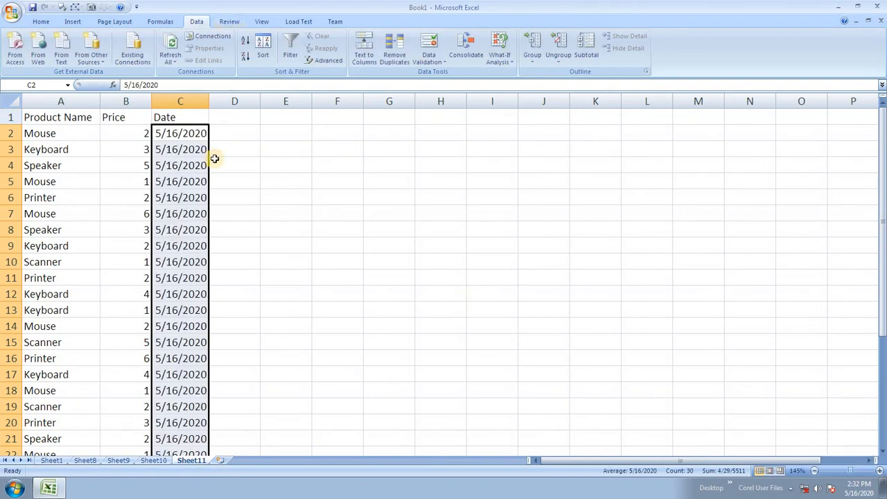
Change the date in C7 to 5/1/2020
{"action": "left_click", "coordinate": [179, 218]}
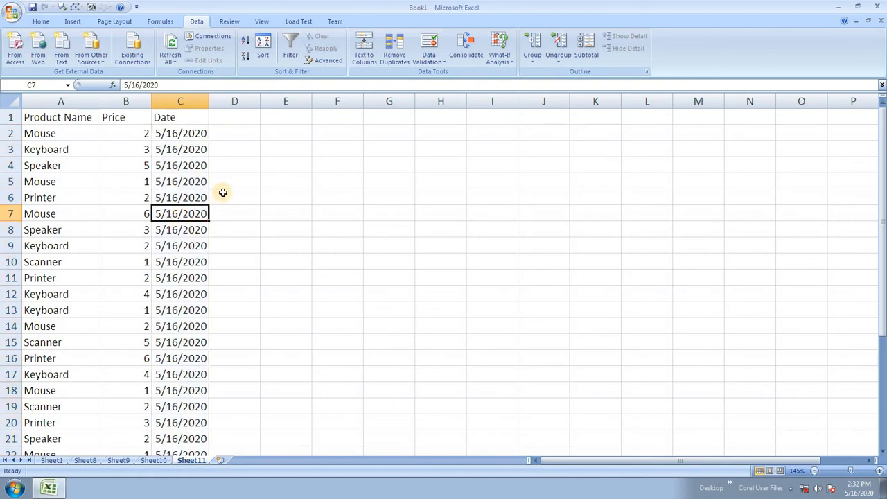
{"action": "double_click", "coordinate": [195, 213]}
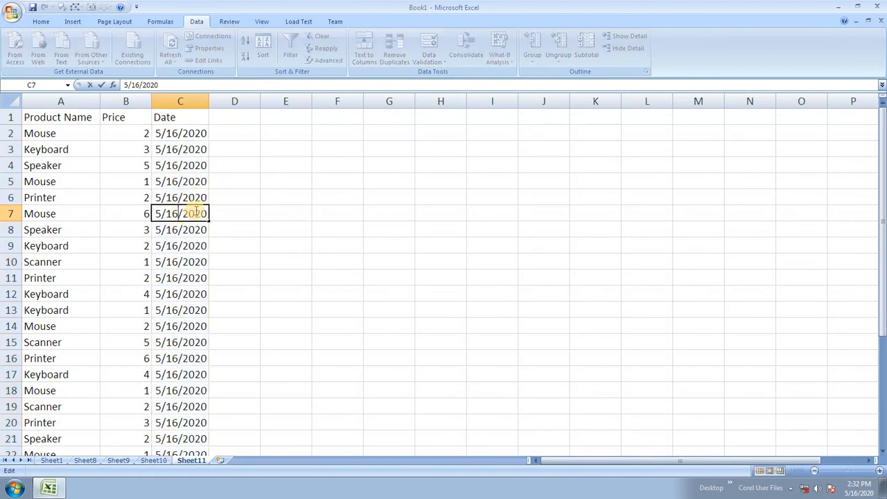
{"action": "key", "text": "BackSpace"}
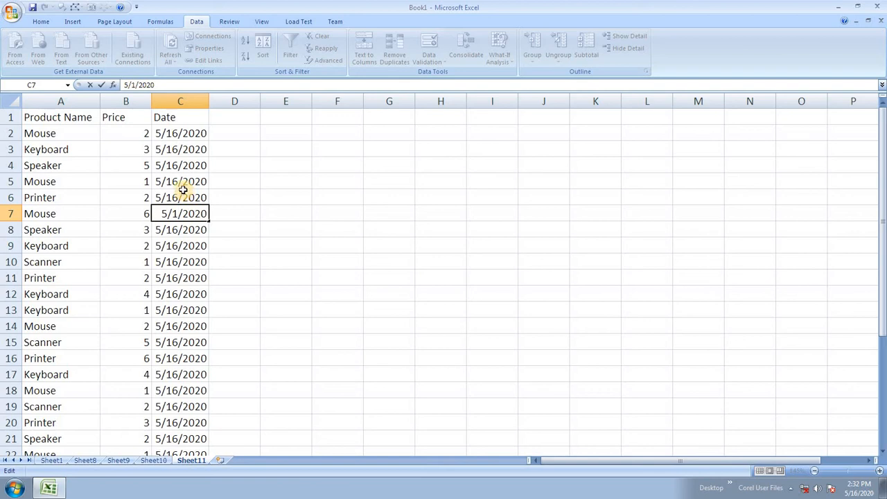
{"action": "left_click", "coordinate": [173, 180]}
Change the dates in C2, C3 and C4 to 5/1/2020
{"action": "double_click", "coordinate": [175, 133]}
{"action": "key", "text": "BackSpace"}
{"action": "double_click", "coordinate": [177, 151]}
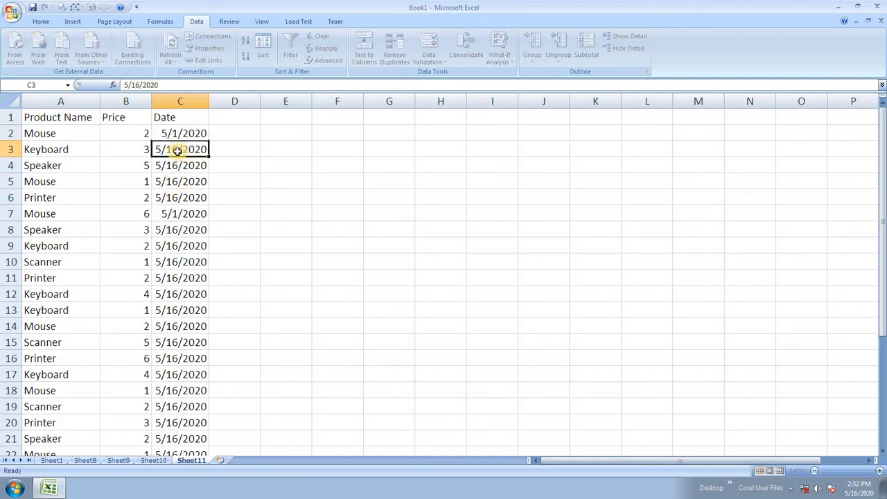
{"action": "key", "text": "BackSpace"}
{"action": "left_click", "coordinate": [175, 165]}
{"action": "double_click", "coordinate": [175, 166]}
{"action": "key", "text": "BackSpace"}
Change the dates in C17 and C19 to 5/1/2020
{"action": "left_click", "coordinate": [182, 235]}
{"action": "scroll", "coordinate": [178, 339], "scroll_direction": "down", "scroll_amount": 1}
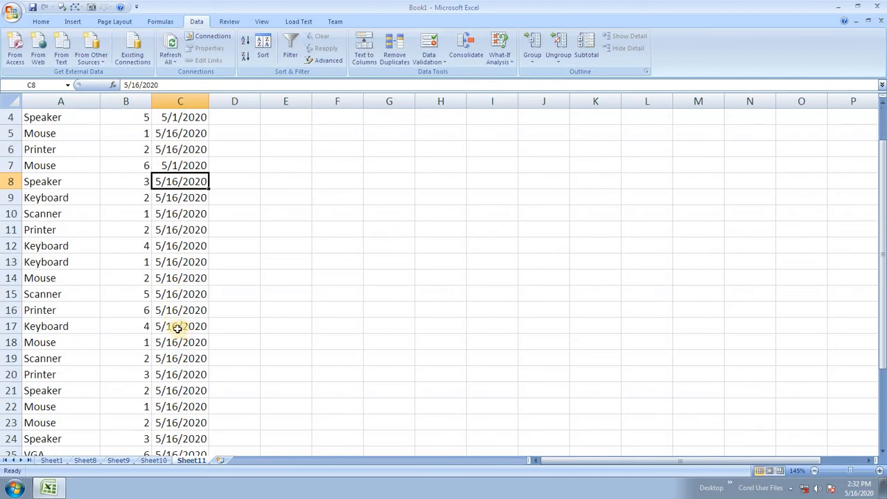
{"action": "left_click", "coordinate": [177, 328]}
{"action": "double_click", "coordinate": [178, 329]}
{"action": "key", "text": "BackSpace"}
{"action": "left_click", "coordinate": [178, 355]}
{"action": "double_click", "coordinate": [177, 355]}
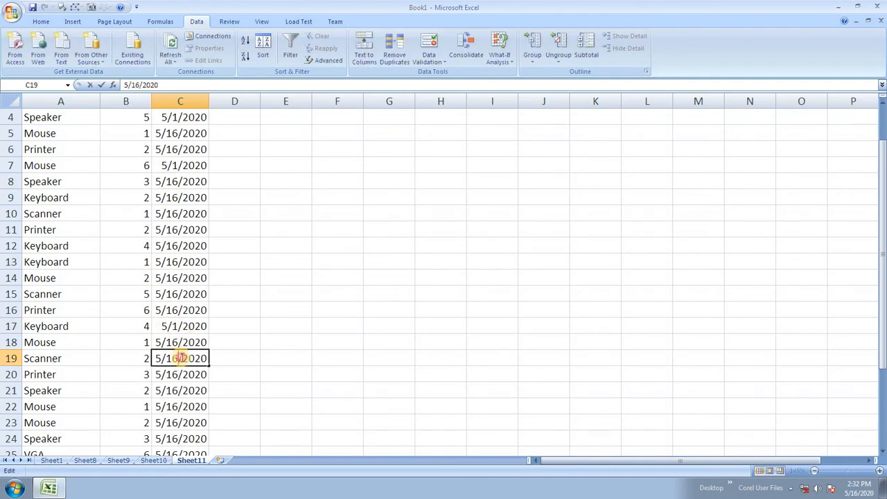
{"action": "key", "text": "BackSpace"}
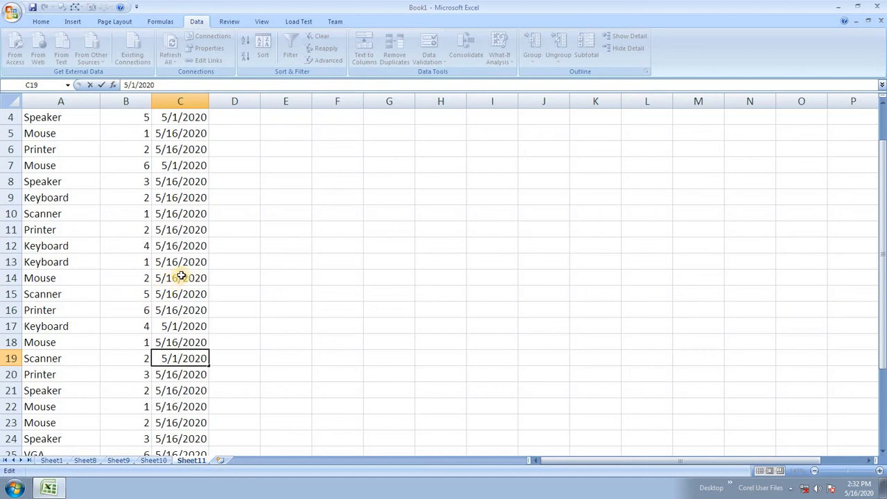
Change the date of the Mouse entry in C5 to 5/1/2020
{"action": "scroll", "coordinate": [181, 262], "scroll_direction": "up", "scroll_amount": 1}
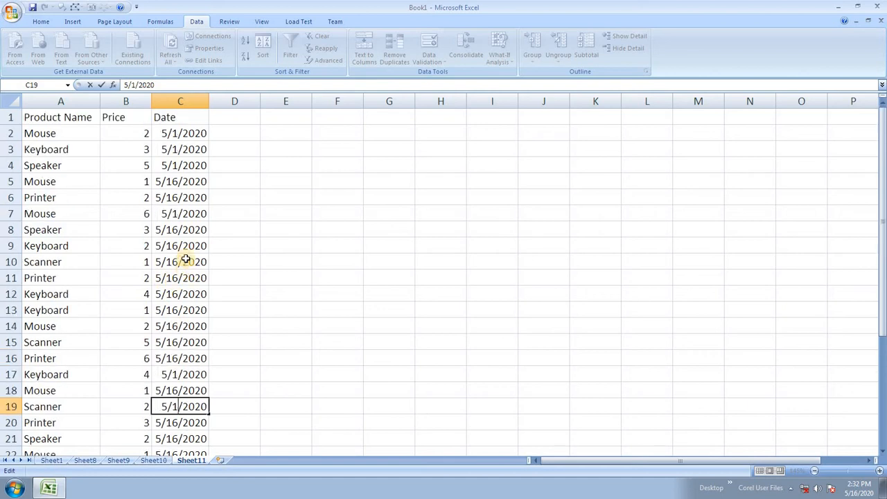
{"action": "left_click", "coordinate": [177, 182]}
{"action": "double_click", "coordinate": [177, 182]}
{"action": "key", "text": "BackSpace"}
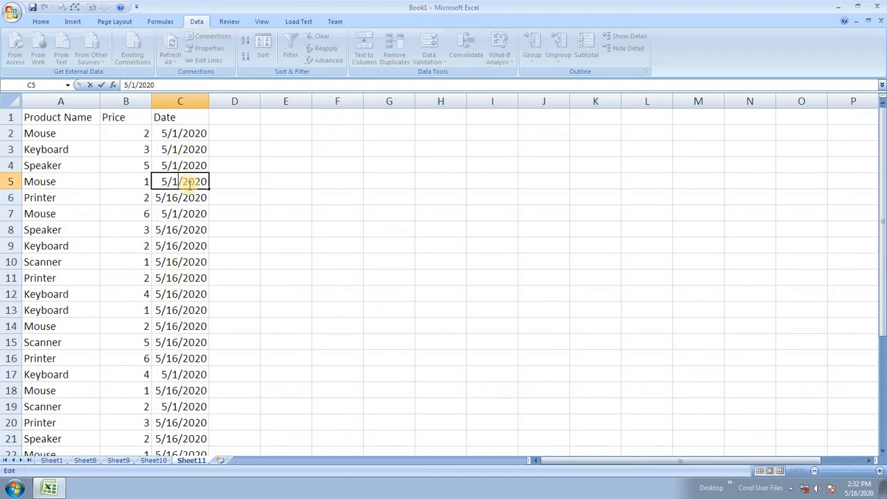
Change the dates in C6 and C7 to 5/2/2020
{"action": "left_click", "coordinate": [185, 214]}
{"action": "double_click", "coordinate": [179, 198]}
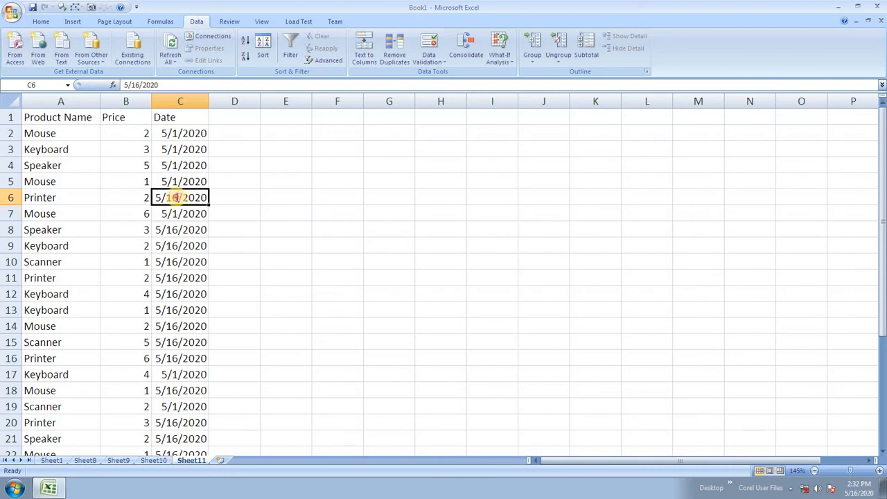
{"action": "key", "text": "BackSpace"}
{"action": "key", "text": "BackSpace"}
{"action": "type", "text": "2"}
{"action": "left_click", "coordinate": [180, 213]}
{"action": "key", "text": "BackSpace"}
{"action": "type", "text": "2"}
Change the dates in C8 and C9 to 5/2/2020
{"action": "double_click", "coordinate": [174, 230]}
{"action": "key", "text": "BackSpace"}
{"action": "key", "text": "BackSpace"}
{"action": "type", "text": "2"}
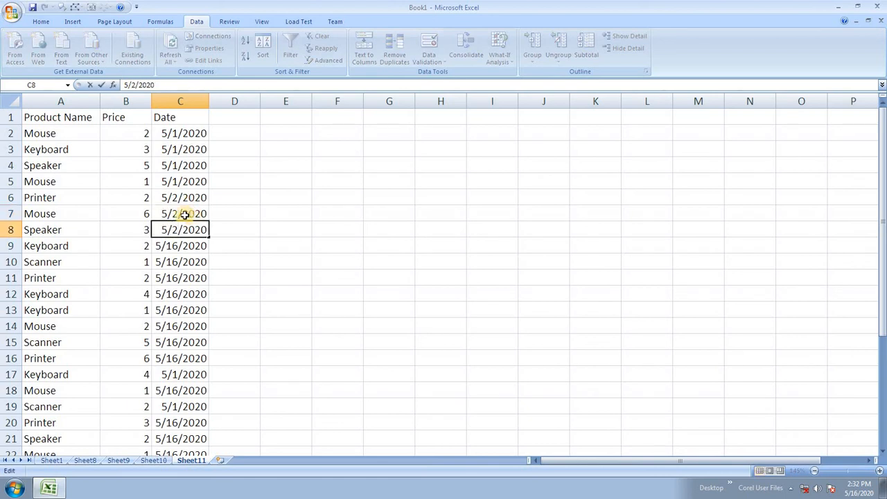
{"action": "double_click", "coordinate": [175, 248]}
{"action": "key", "text": "BackSpace"}
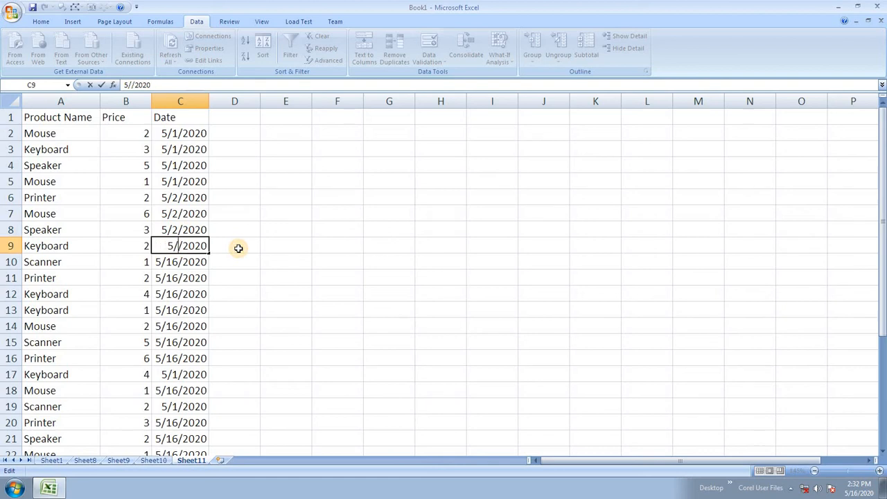
Change the dates in C10 and C11 to 5/4/2020
{"action": "double_click", "coordinate": [174, 260]}
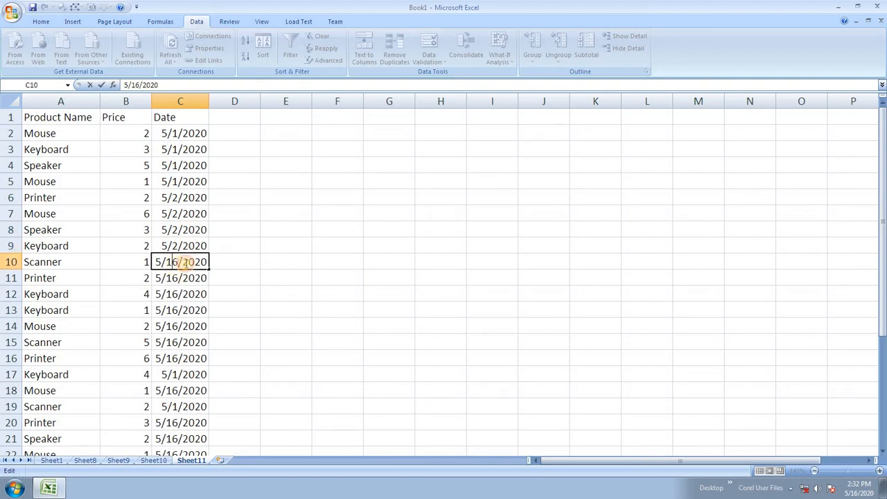
{"action": "key", "text": "BackSpace"}
{"action": "key", "text": "BackSpace"}
{"action": "type", "text": "4"}
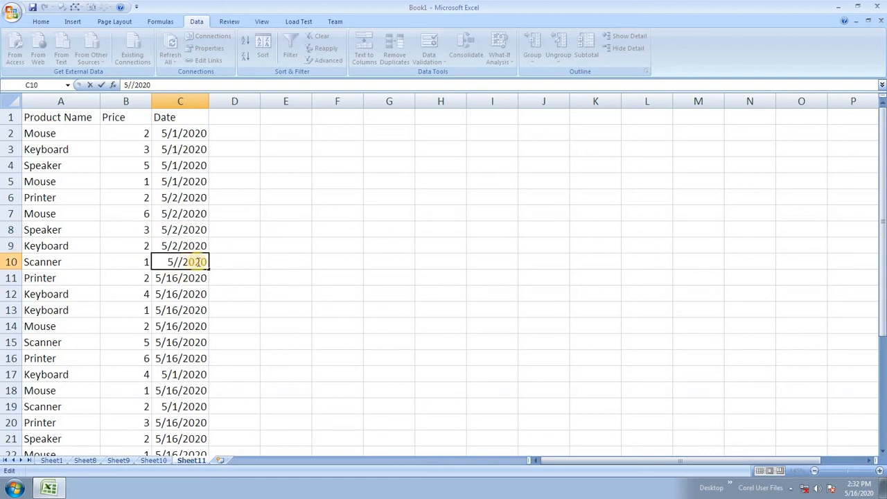
{"action": "double_click", "coordinate": [174, 280]}
{"action": "key", "text": "BackSpace"}
{"action": "key", "text": "BackSpace"}
{"action": "type", "text": "4"}
Change the date of the Keyboard entry in C12 to 5/4/2020
{"action": "double_click", "coordinate": [179, 294]}
{"action": "left_click_drag", "start_coordinate": [178, 294], "coordinate": [174, 294]}
{"action": "key", "text": "BackSpace"}
{"action": "key", "text": "BackSpace"}
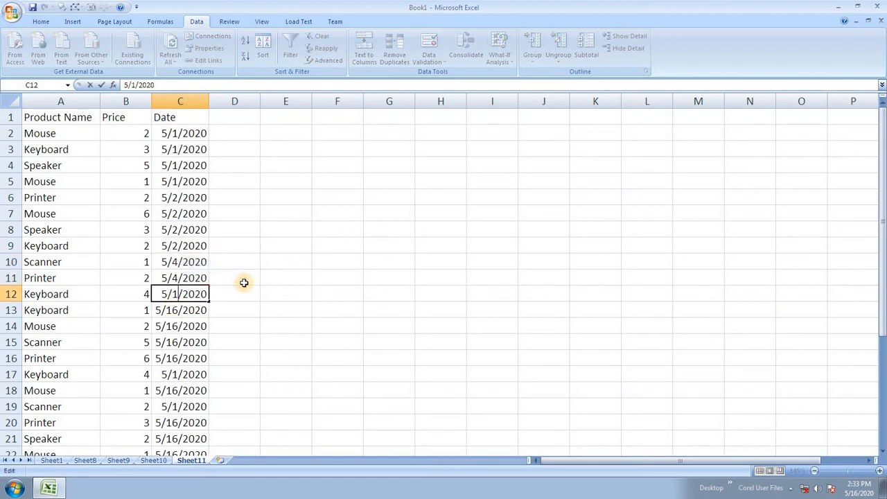
{"action": "type", "text": "4"}
Change the dates in C13, C14 and C15 to 5/5/2020
{"action": "double_click", "coordinate": [178, 310]}
{"action": "key", "text": "BackSpace"}
{"action": "key", "text": "BackSpace"}
{"action": "type", "text": "5"}
{"action": "double_click", "coordinate": [179, 323]}
{"action": "key", "text": "BackSpace"}
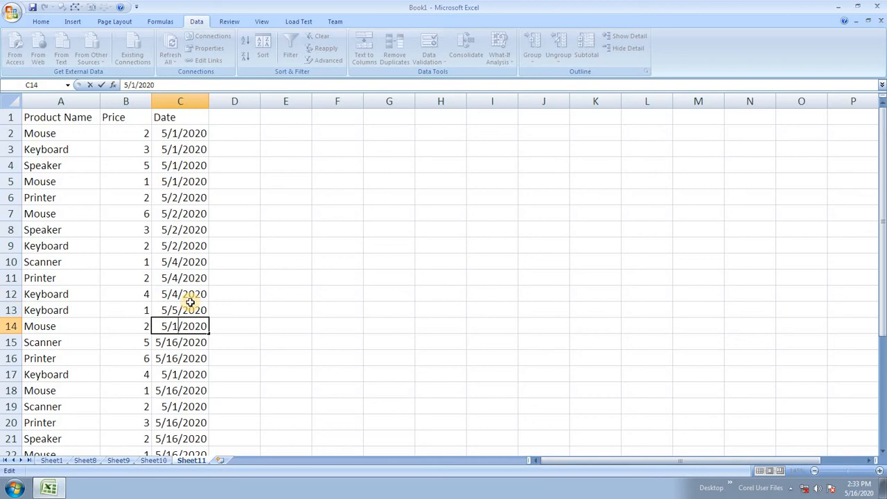
{"action": "type", "text": "5"}
{"action": "left_click", "coordinate": [179, 342]}
{"action": "double_click", "coordinate": [179, 343]}
{"action": "key", "text": "BackSpace"}
{"action": "key", "text": "BackSpace"}
{"action": "type", "text": "5"}
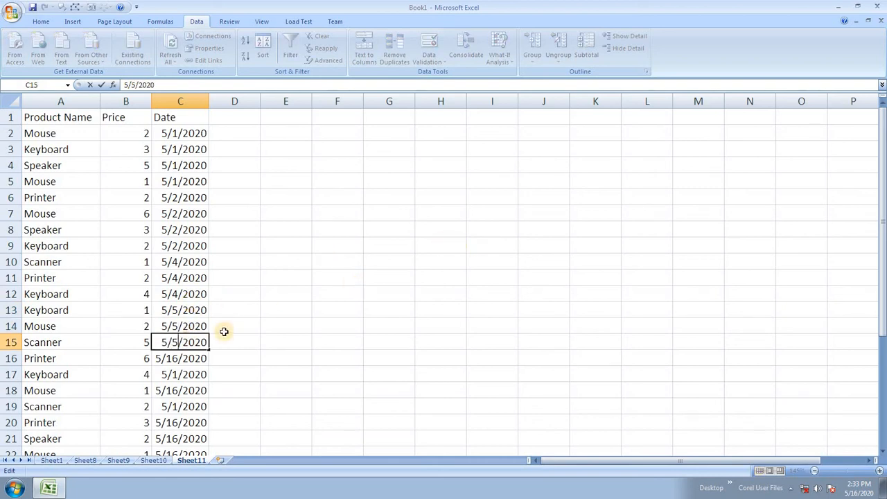
Change the dates in C16 and C17 to 5/7/2020
{"action": "scroll", "coordinate": [213, 340], "scroll_direction": "down", "scroll_amount": 2}
{"action": "double_click", "coordinate": [174, 262]}
{"action": "key", "text": "BackSpace"}
{"action": "key", "text": "BackSpace"}
{"action": "type", "text": "7"}
{"action": "double_click", "coordinate": [181, 278]}
{"action": "key", "text": "BackSpace"}
{"action": "key", "text": "BackSpace"}
{"action": "type", "text": "7"}
Change the dates in C20 and C19 to 5/9/2020
{"action": "scroll", "coordinate": [199, 271], "scroll_direction": "down", "scroll_amount": 1}
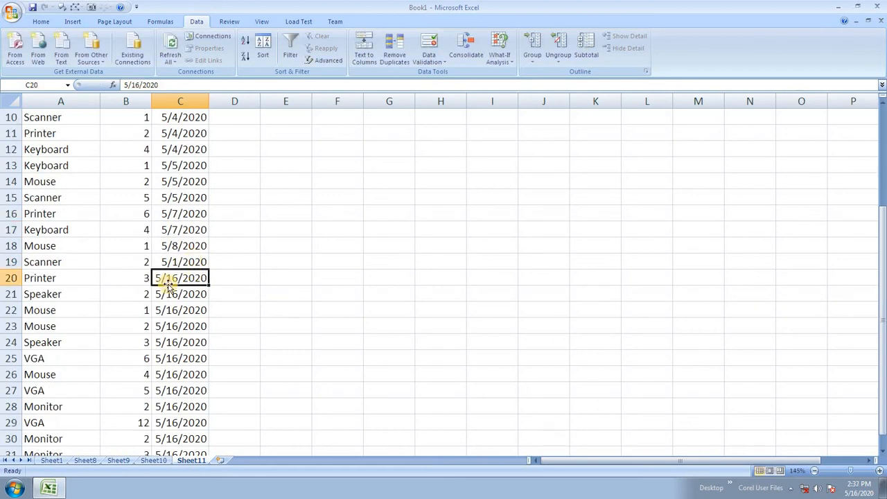
{"action": "double_click", "coordinate": [168, 285]}
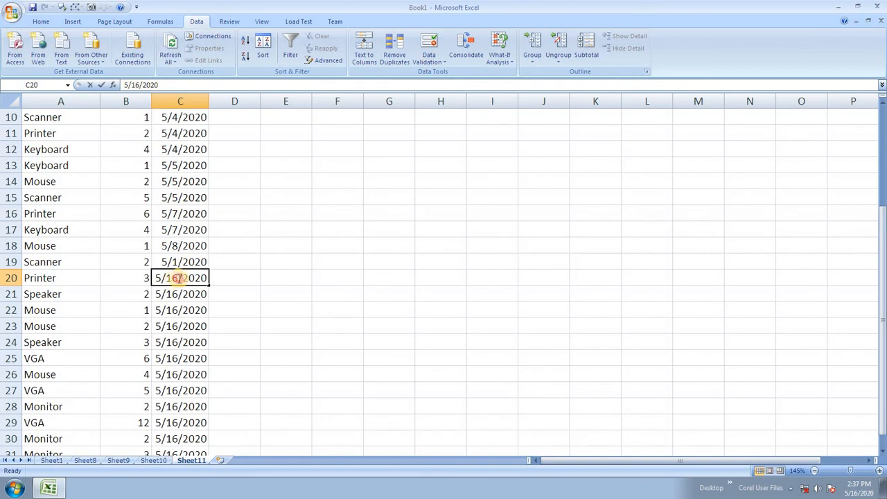
{"action": "key", "text": "BackSpace"}
{"action": "key", "text": "BackSpace"}
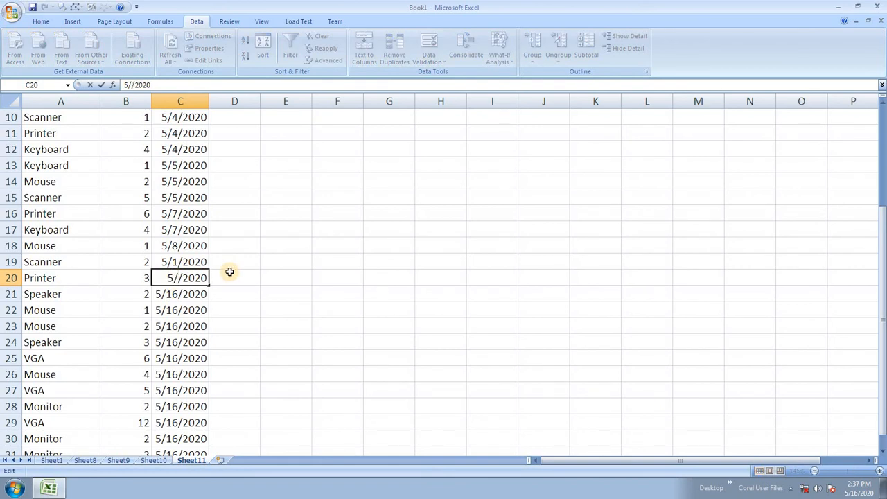
{"action": "type", "text": "9"}
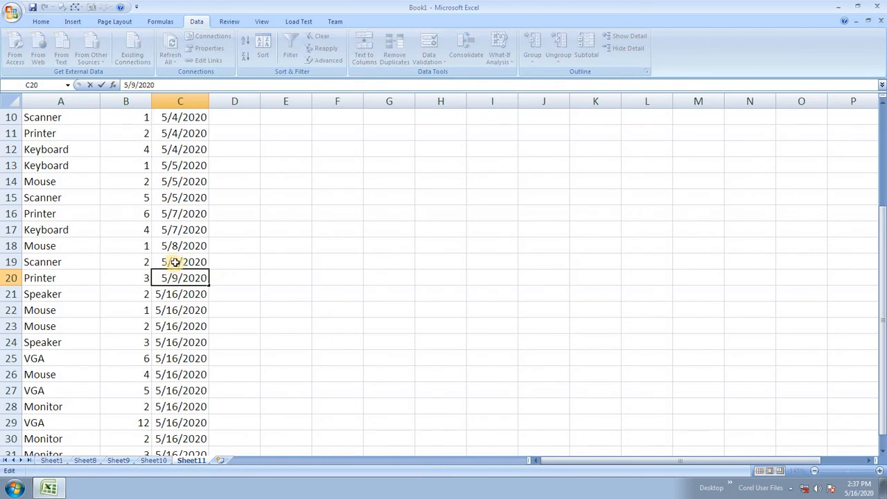
{"action": "double_click", "coordinate": [177, 261]}
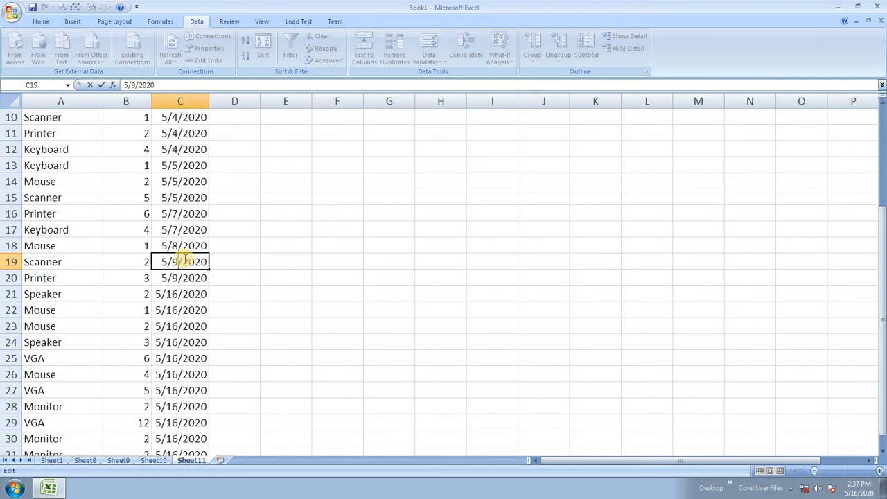
Change the dates in C21 and C22 to 5/11/2020
{"action": "left_click", "coordinate": [184, 295]}
{"action": "scroll", "coordinate": [184, 341], "scroll_direction": "down", "scroll_amount": 2}
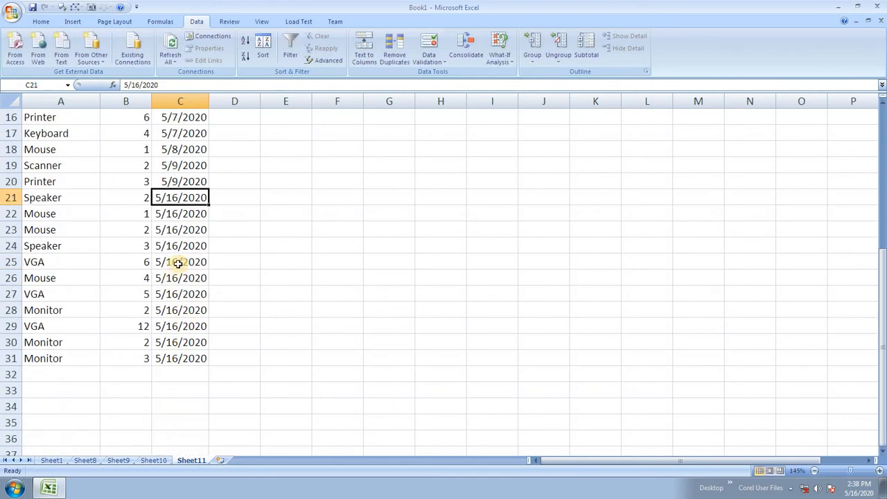
{"action": "double_click", "coordinate": [183, 198]}
{"action": "key", "text": "BackSpace"}
{"action": "type", "text": "1"}
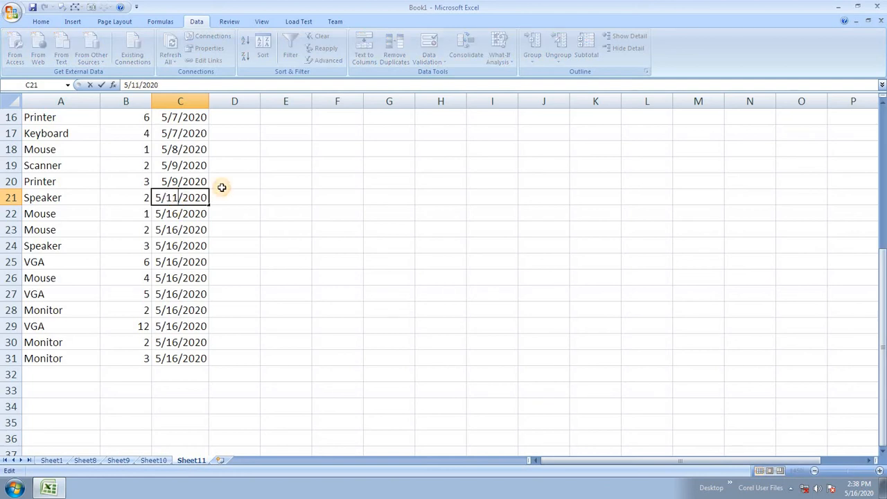
{"action": "left_click", "coordinate": [178, 215]}
{"action": "double_click", "coordinate": [178, 214]}
{"action": "key", "text": "BackSpace"}
{"action": "type", "text": "1"}
Change the date in C27 to 5/23/2020 and the date in C29 to 5/25/2020
{"action": "double_click", "coordinate": [182, 294]}
{"action": "key", "text": "BackSpace"}
{"action": "key", "text": "BackSpace"}
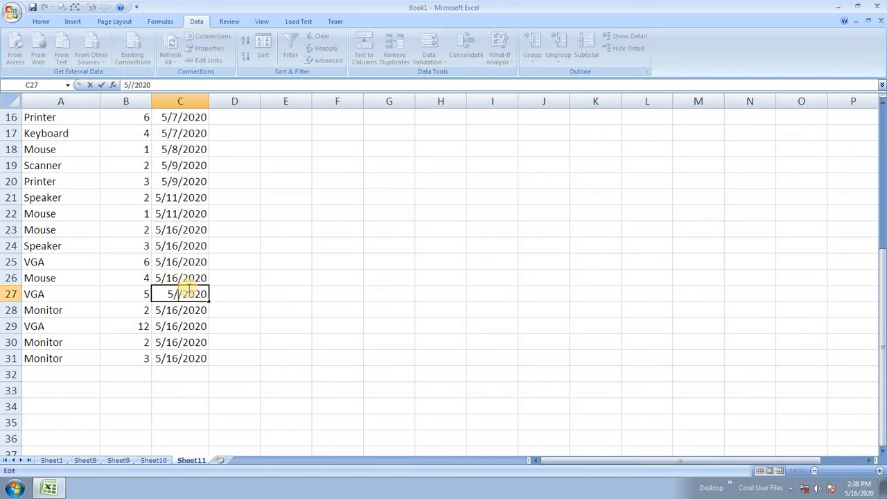
{"action": "type", "text": "23"}
{"action": "double_click", "coordinate": [175, 326]}
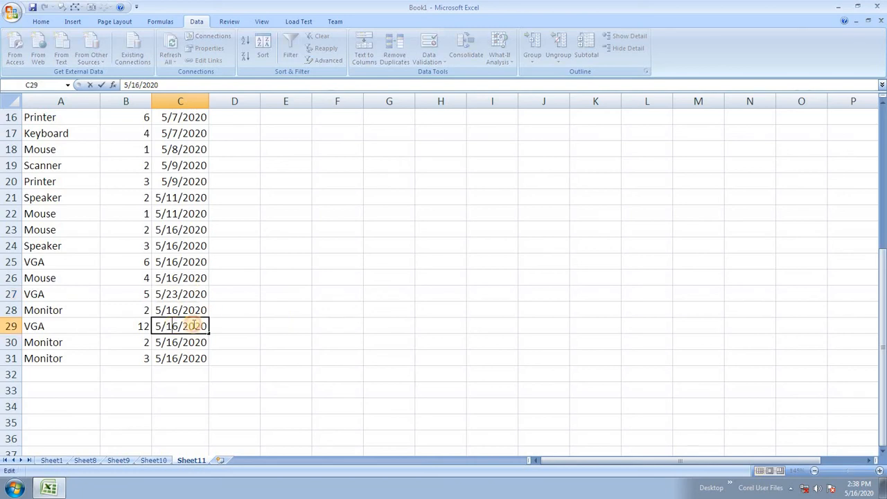
{"action": "key", "text": "BackSpace"}
{"action": "key", "text": "BackSpace"}
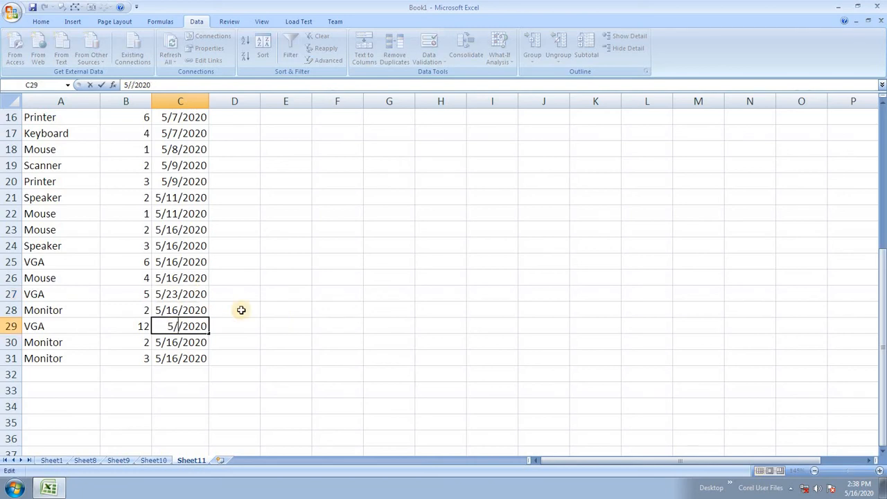
{"action": "type", "text": "25"}
Change the dates in C30 and C31 to 5/26/2020
{"action": "left_click", "coordinate": [174, 342]}
{"action": "double_click", "coordinate": [173, 343]}
{"action": "key", "text": "BackSpace"}
{"action": "type", "text": "2"}
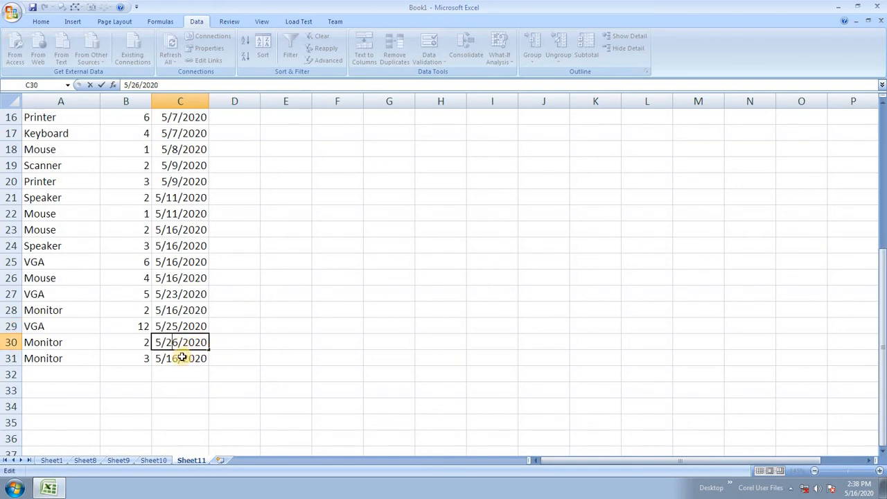
{"action": "double_click", "coordinate": [171, 360]}
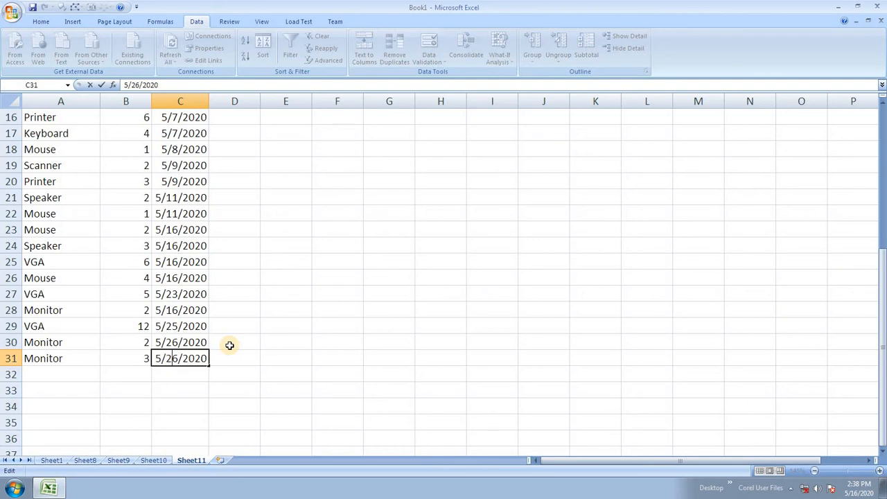
{"action": "left_click", "coordinate": [279, 287]}
Make the header cells A1:C1 (Product Name, Price, Date) bold
{"action": "scroll", "coordinate": [311, 326], "scroll_direction": "up", "scroll_amount": 5}
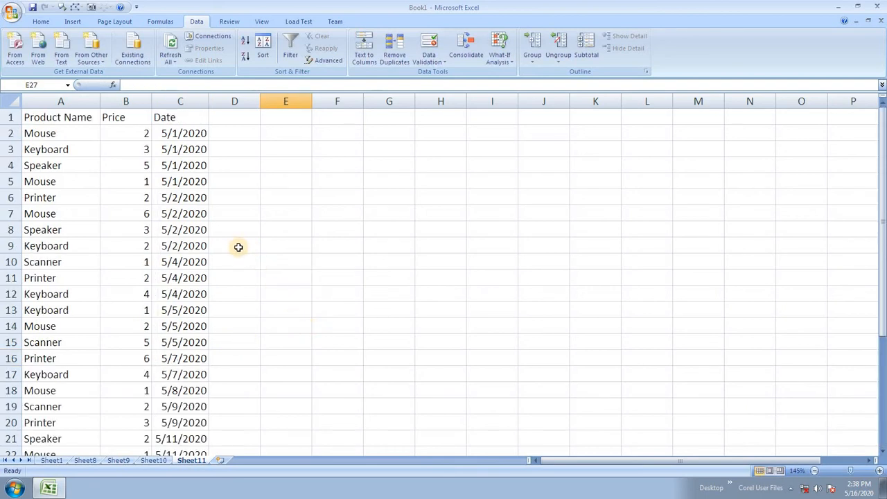
{"action": "left_click_drag", "start_coordinate": [66, 117], "coordinate": [160, 113]}
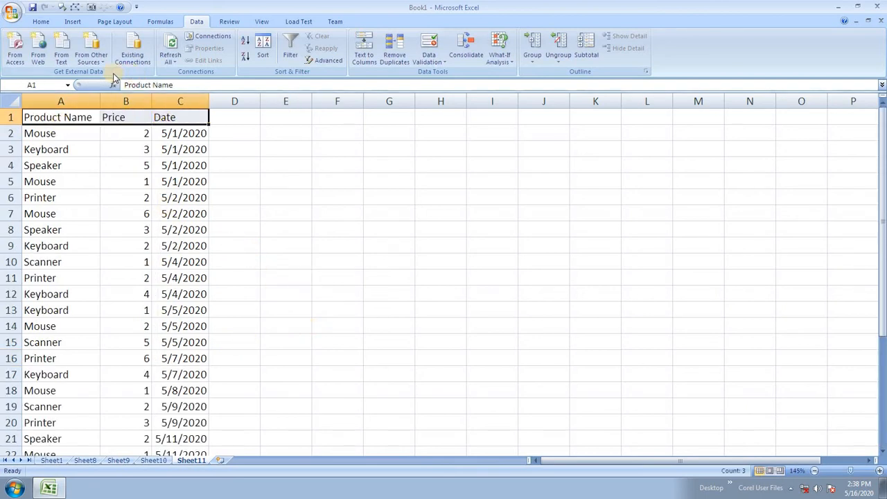
{"action": "left_click", "coordinate": [41, 22]}
{"action": "left_click", "coordinate": [142, 59]}
{"action": "left_click", "coordinate": [96, 57]}
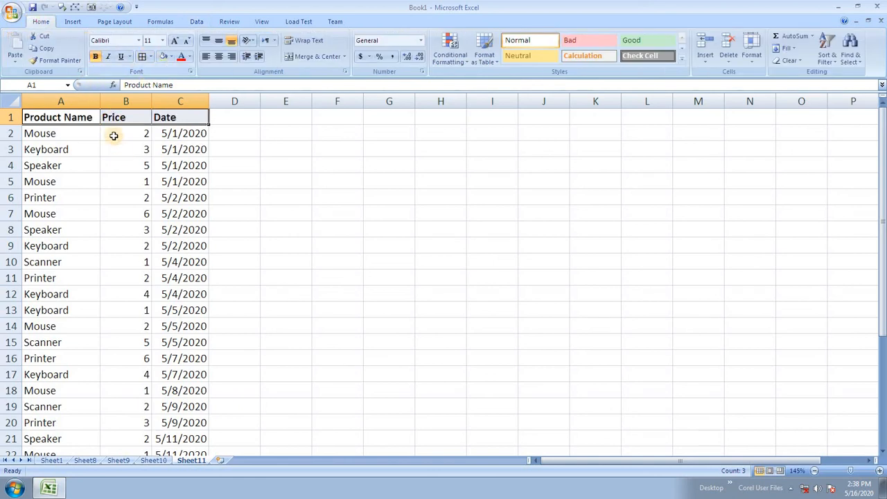
Widen columns A, B and C so the product table is more spacious
{"action": "left_click_drag", "start_coordinate": [99, 104], "coordinate": [127, 104]}
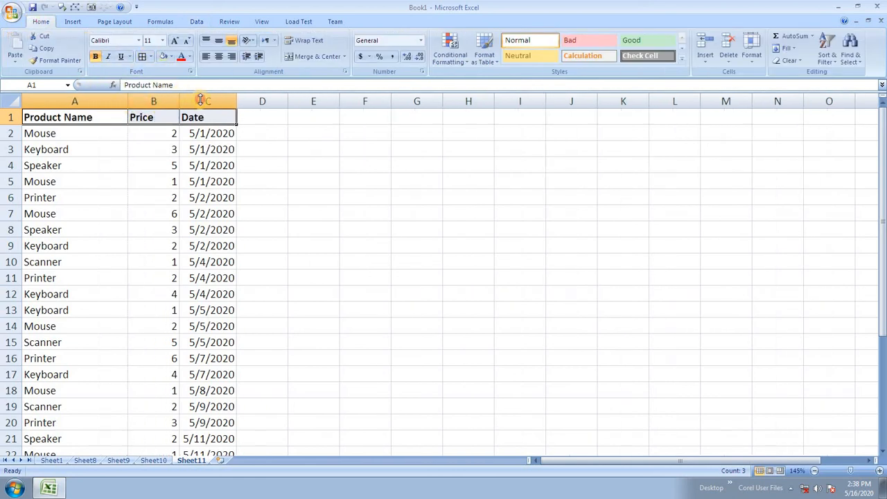
{"action": "left_click_drag", "start_coordinate": [195, 98], "coordinate": [283, 99]}
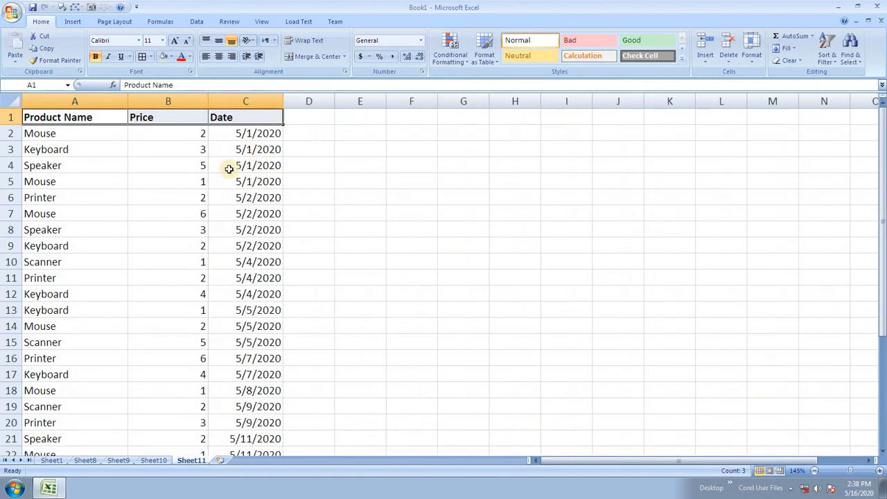
{"action": "left_click", "coordinate": [253, 181]}
Apply borders to all cells of the product table, A1:C31
{"action": "left_click", "coordinate": [87, 132]}
{"action": "left_click", "coordinate": [79, 115]}
{"action": "key", "text": "ctrl+shift+End"}
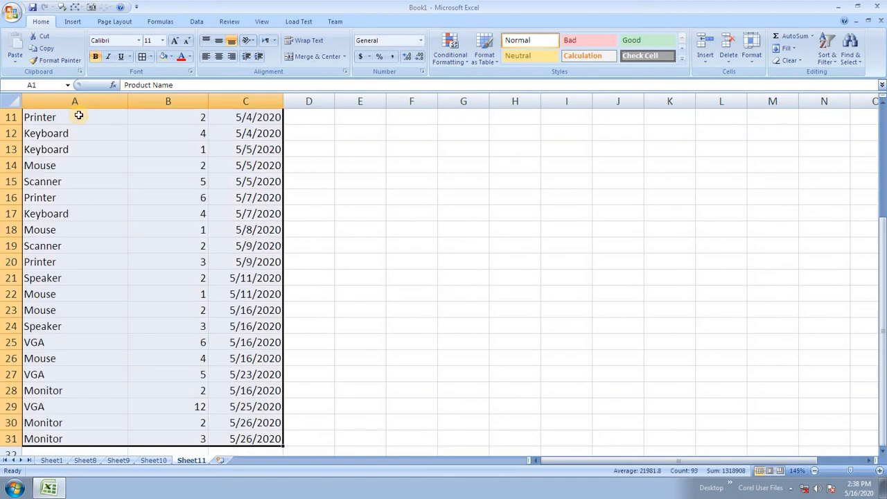
{"action": "scroll", "coordinate": [167, 177], "scroll_direction": "up", "scroll_amount": 4}
{"action": "left_click", "coordinate": [167, 177]}
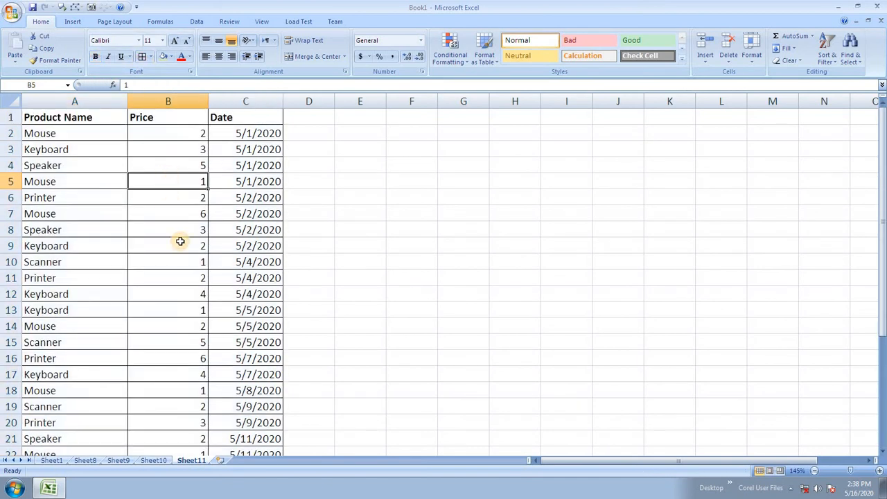
{"action": "scroll", "coordinate": [170, 244], "scroll_direction": "down", "scroll_amount": 5}
{"action": "scroll", "coordinate": [182, 260], "scroll_direction": "up", "scroll_amount": 5}
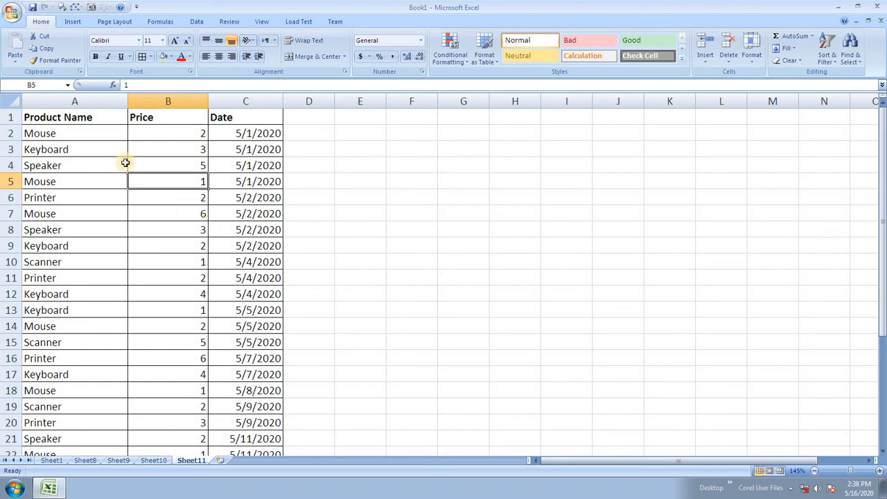
Sort the data rows A2:C31 alphabetically from A to Z by product name, leaving out the header row
{"action": "left_click", "coordinate": [85, 149]}
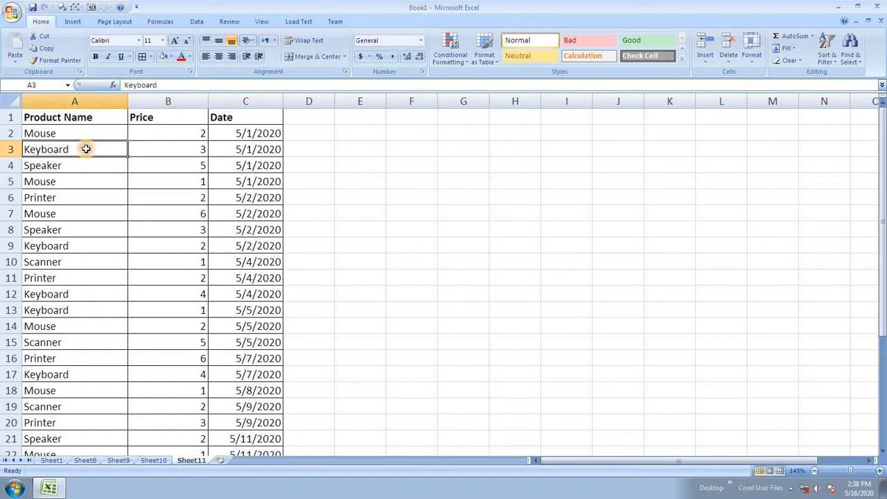
{"action": "left_click", "coordinate": [195, 21]}
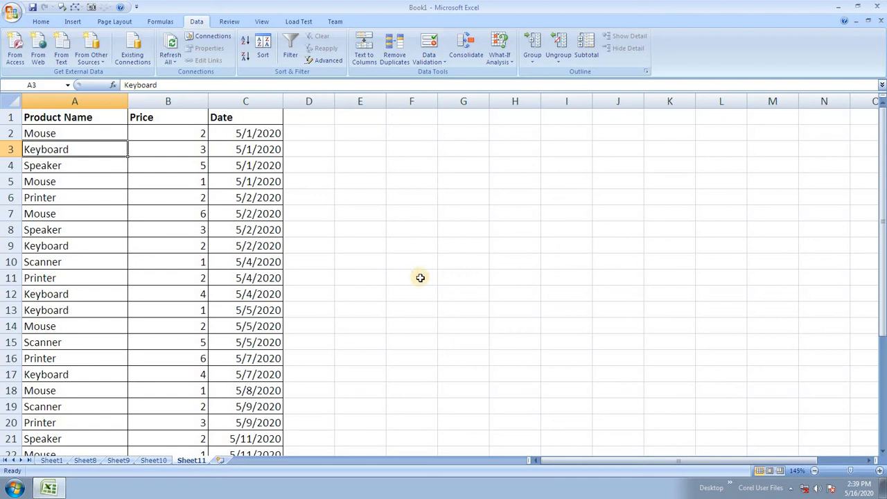
{"action": "key", "text": "ctrl+a"}
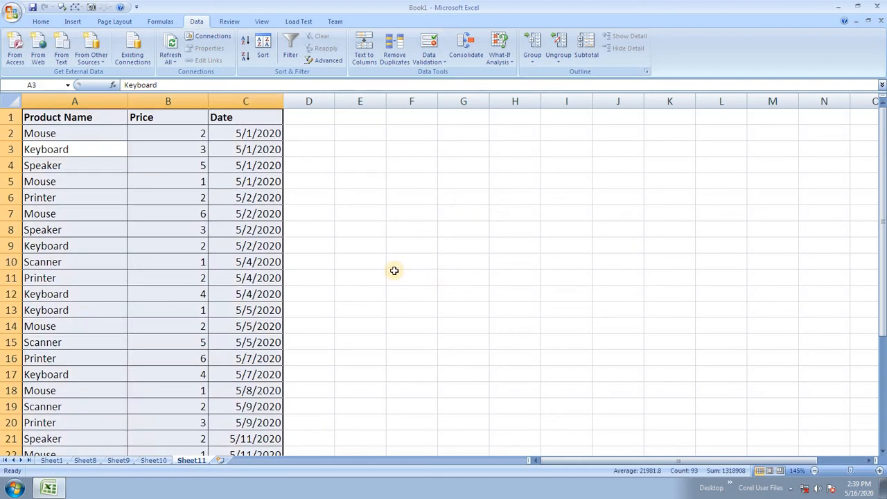
{"action": "left_click", "coordinate": [114, 214]}
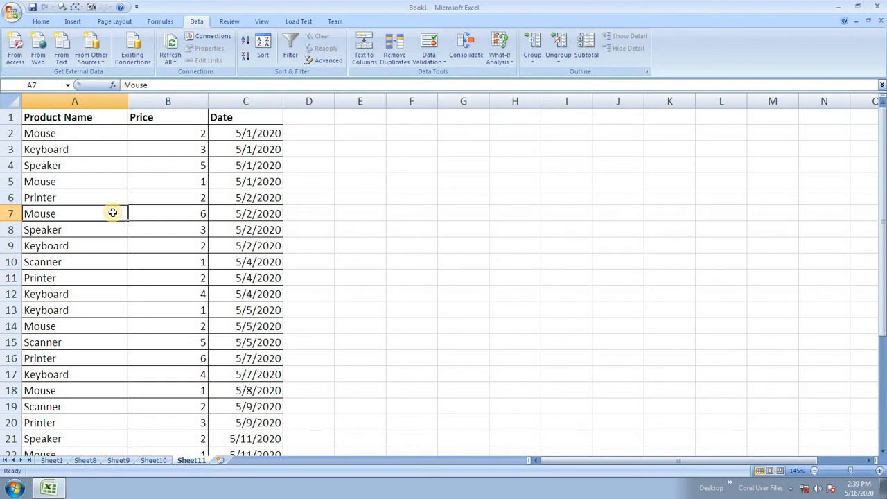
{"action": "left_click_drag", "start_coordinate": [82, 133], "coordinate": [256, 409]}
{"action": "scroll", "coordinate": [127, 234], "scroll_direction": "up", "scroll_amount": 4}
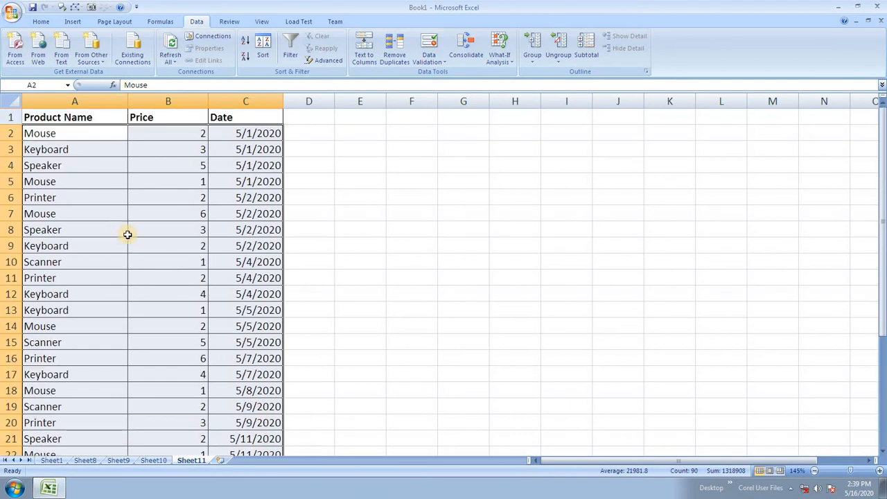
{"action": "left_click", "coordinate": [244, 39]}
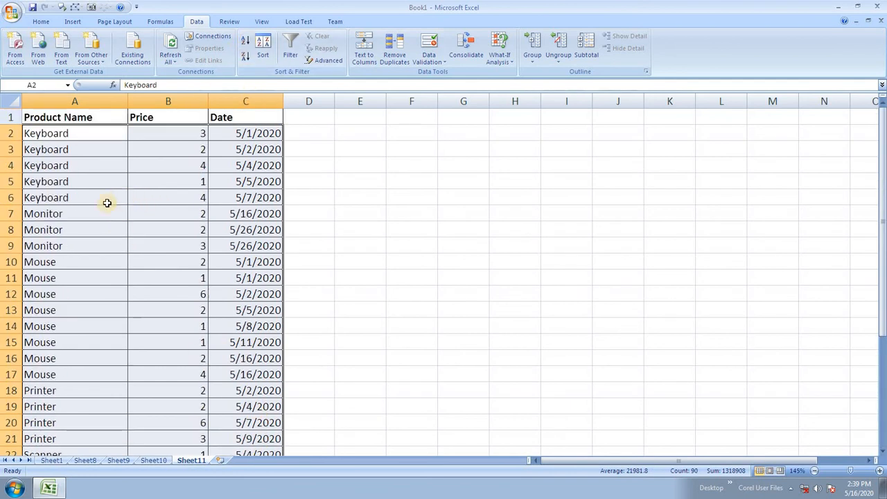
{"action": "scroll", "coordinate": [115, 188], "scroll_direction": "down", "scroll_amount": 3}
{"action": "scroll", "coordinate": [119, 189], "scroll_direction": "down", "scroll_amount": 2}
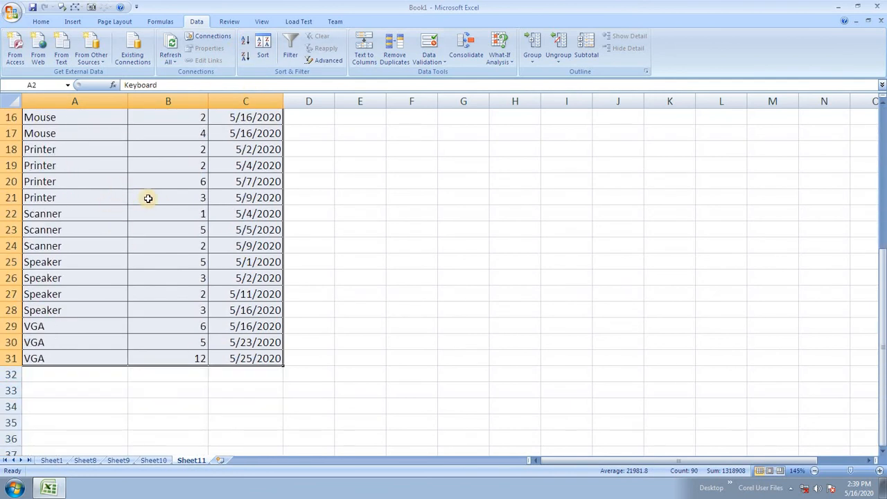
{"action": "scroll", "coordinate": [120, 189], "scroll_direction": "up", "scroll_amount": 5}
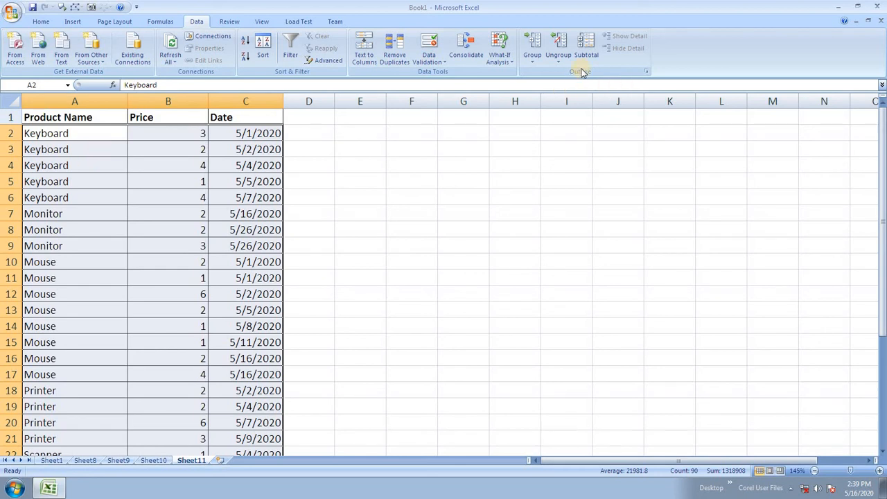
Add Sum subtotals of Price only at each change in Product Name, including the header row in the selection
{"action": "left_click", "coordinate": [587, 43]}
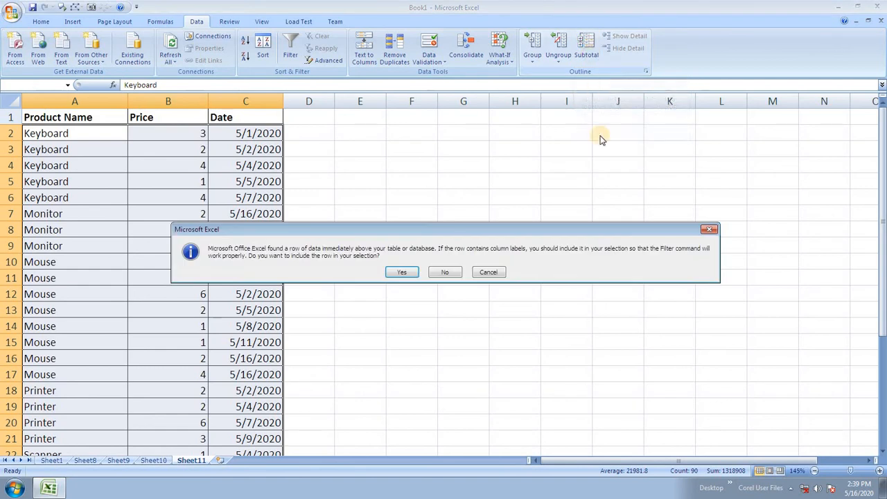
{"action": "left_click", "coordinate": [402, 272]}
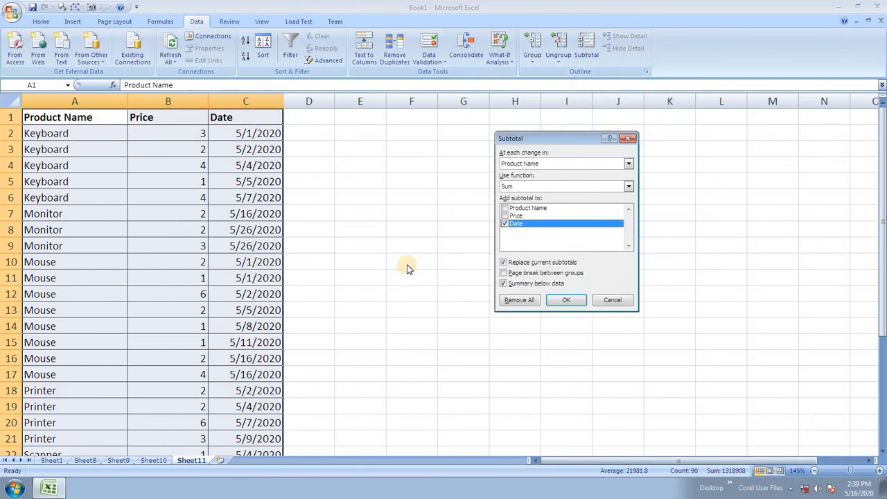
{"action": "left_click", "coordinate": [505, 225]}
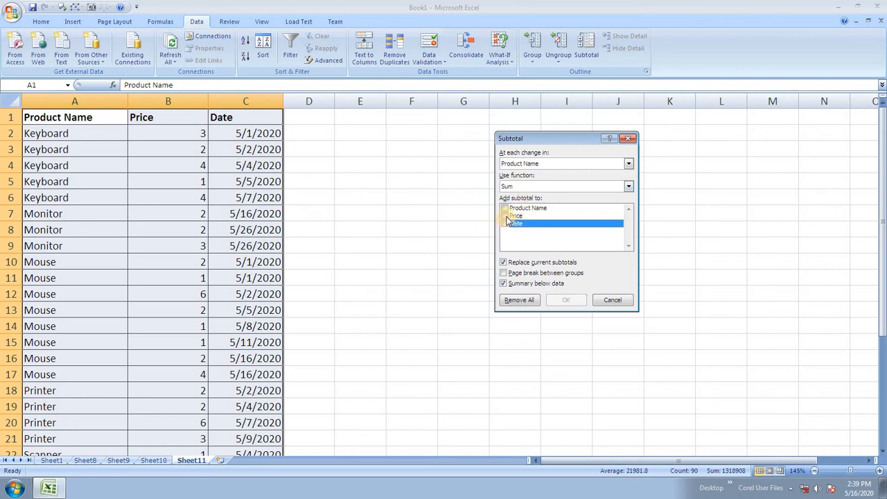
{"action": "left_click", "coordinate": [506, 217]}
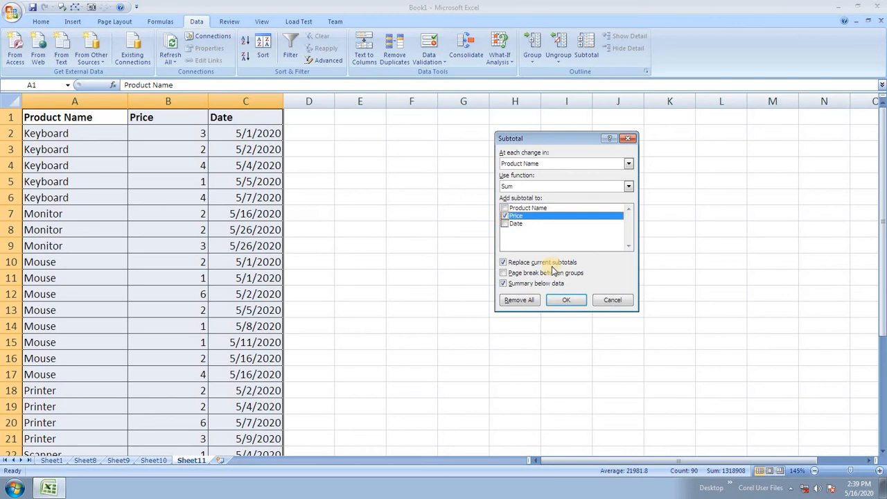
{"action": "left_click", "coordinate": [568, 302]}
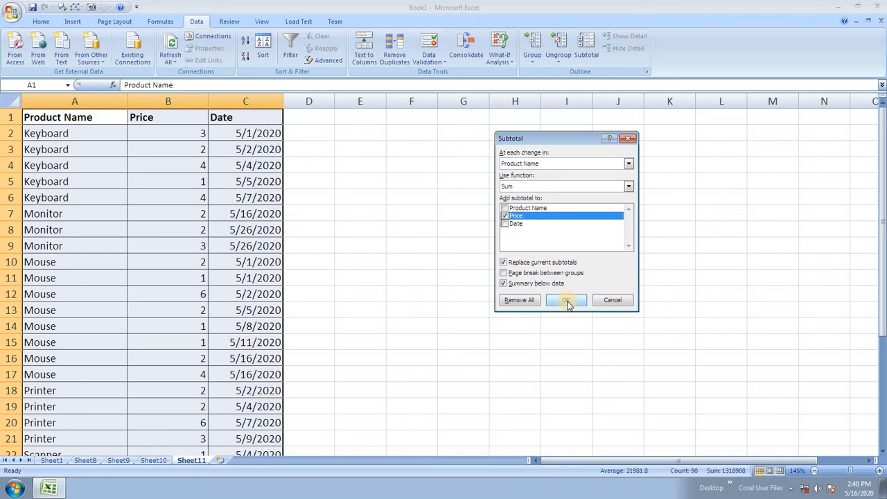
{"action": "left_click", "coordinate": [567, 303]}
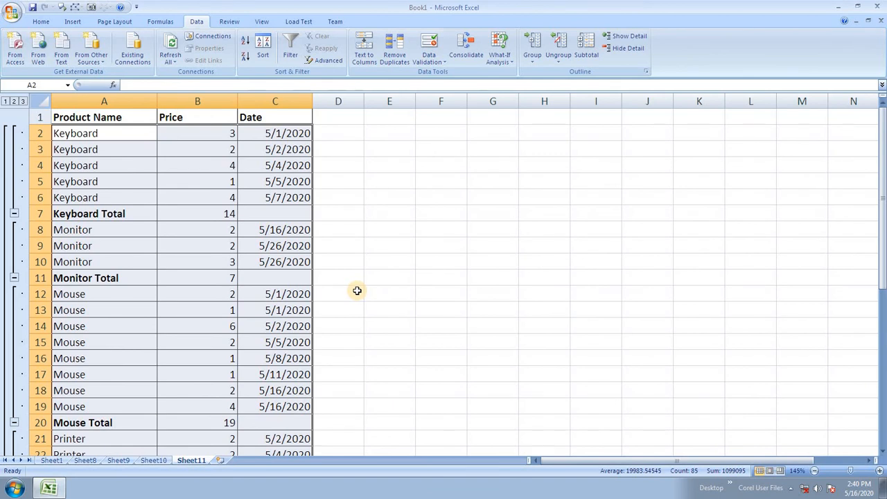
{"action": "left_click", "coordinate": [282, 195]}
{"action": "left_click", "coordinate": [234, 218]}
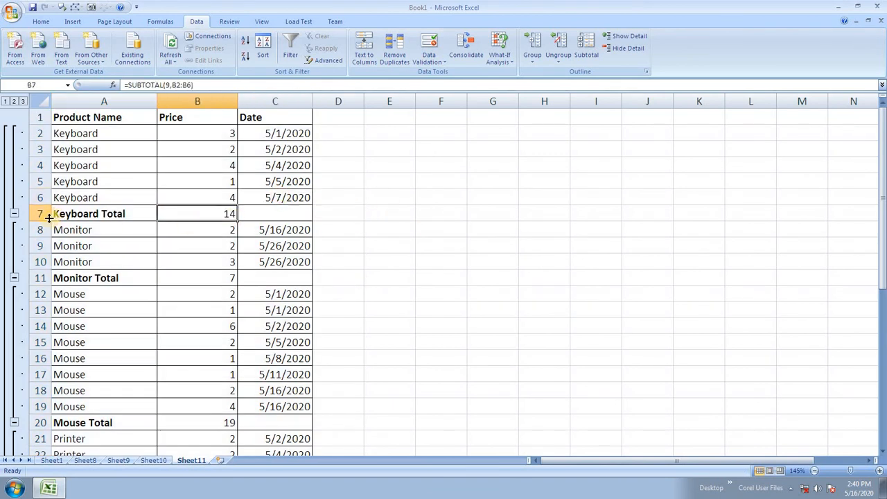
Collapse every product group to its total row, and briefly collapse the outline to the Grand Total before reopening it
{"action": "left_click", "coordinate": [14, 213]}
{"action": "left_click", "coordinate": [14, 198]}
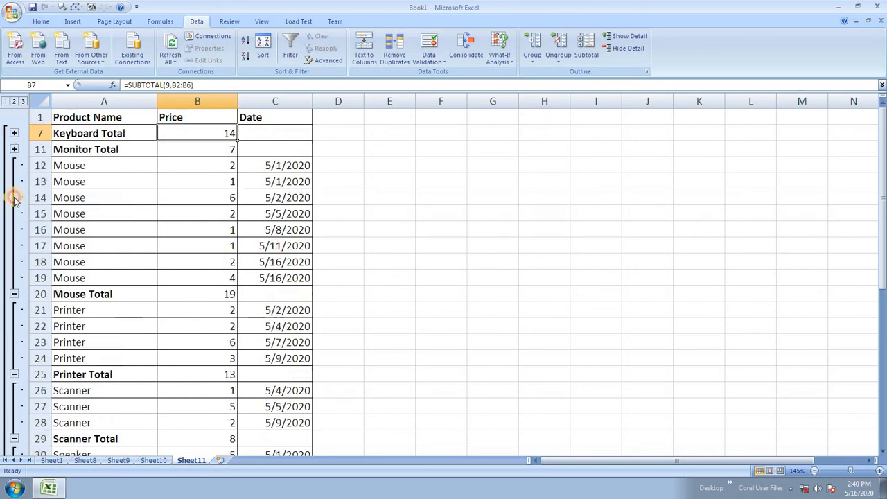
{"action": "left_click", "coordinate": [14, 293]}
{"action": "left_click", "coordinate": [14, 311]}
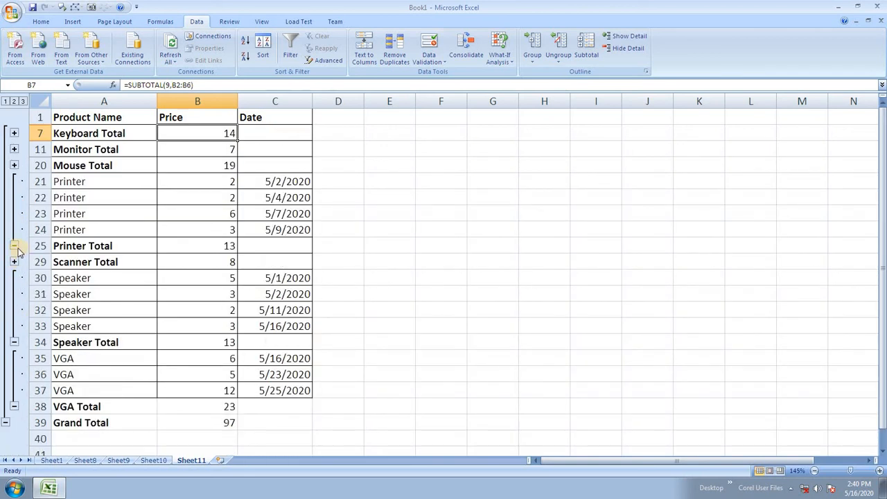
{"action": "left_click", "coordinate": [14, 246]}
{"action": "left_click", "coordinate": [15, 278]}
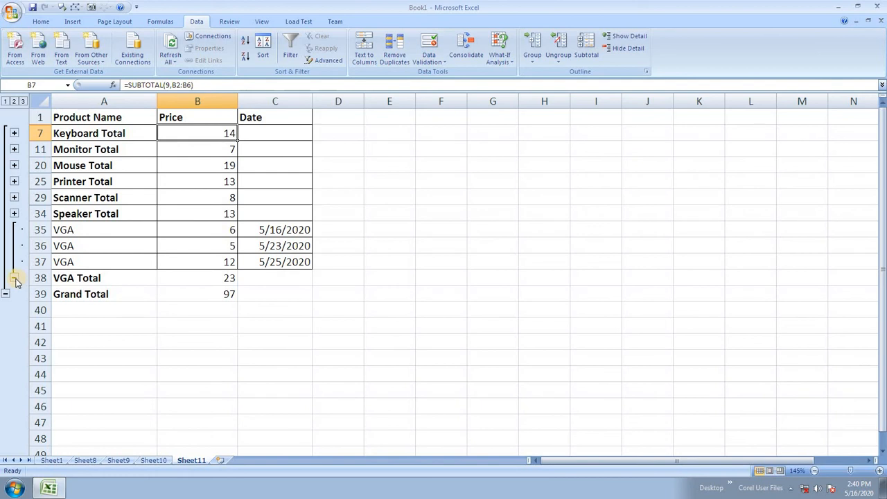
{"action": "left_click", "coordinate": [15, 278]}
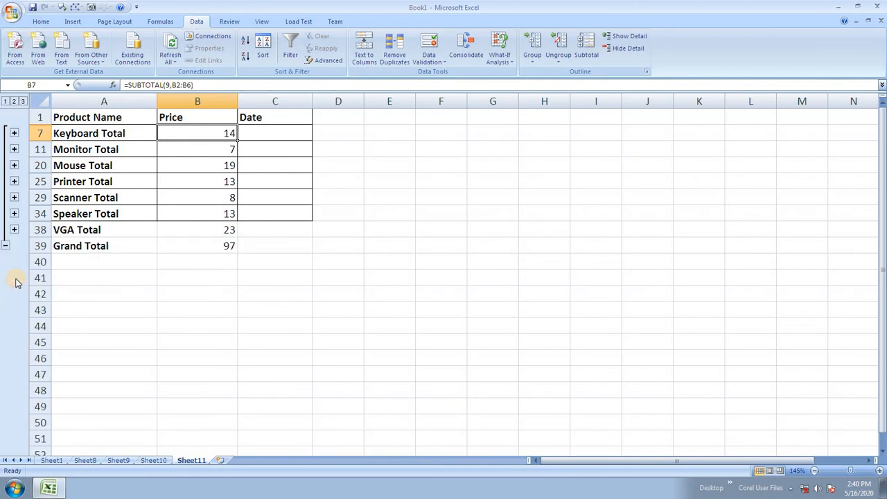
{"action": "left_click", "coordinate": [6, 246]}
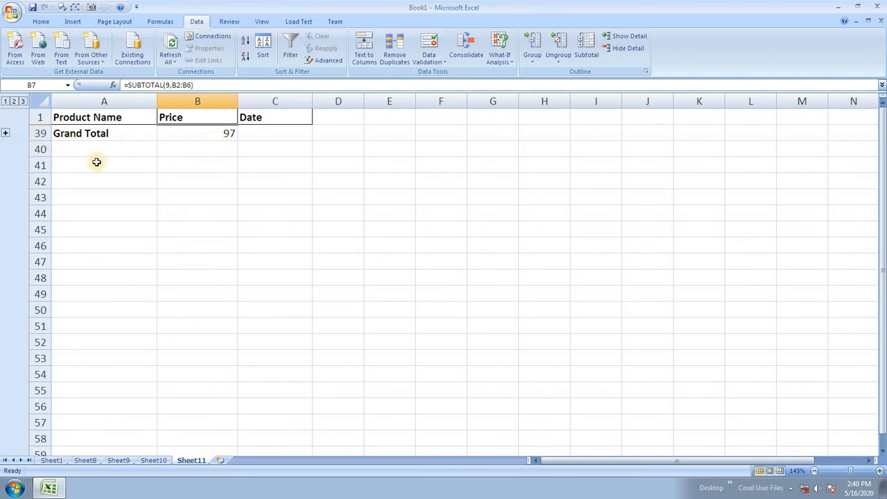
{"action": "left_click", "coordinate": [6, 134]}
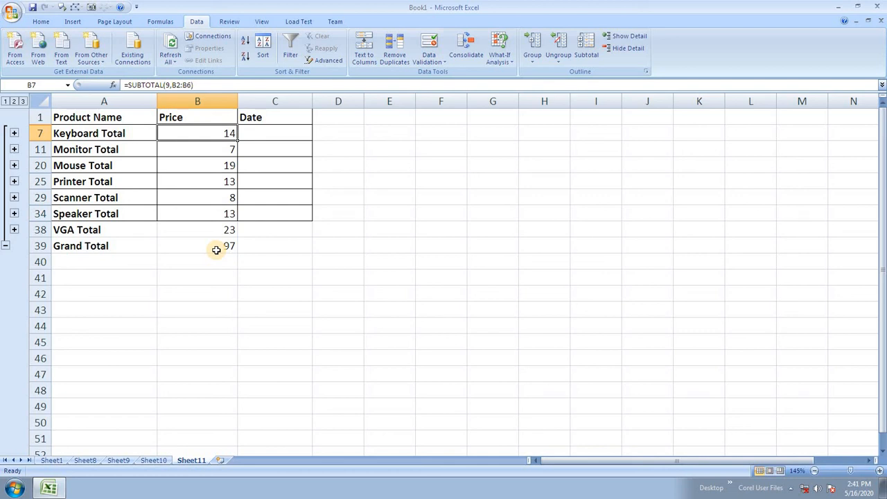
Expand the Keyboard, Monitor and Mouse groups to review the individual rows behind their totals
{"action": "left_click", "coordinate": [14, 134]}
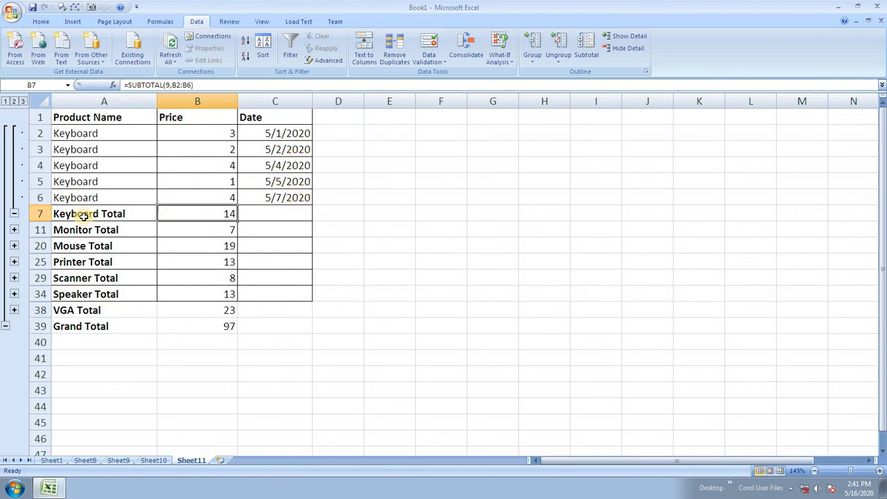
{"action": "left_click", "coordinate": [14, 230]}
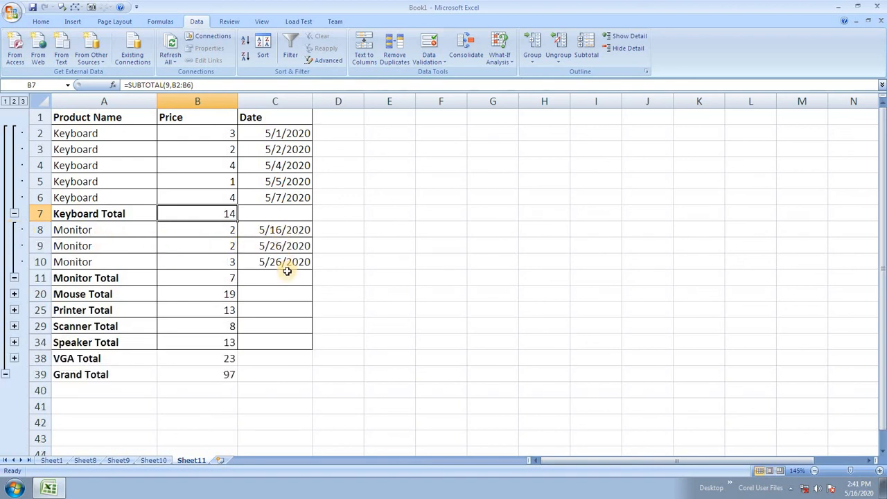
{"action": "left_click", "coordinate": [14, 278]}
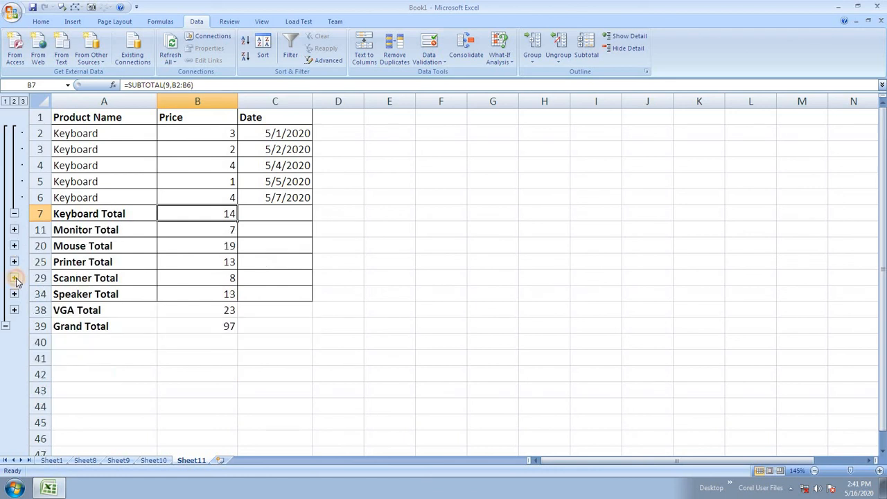
{"action": "left_click", "coordinate": [14, 230]}
{"action": "left_click", "coordinate": [14, 294]}
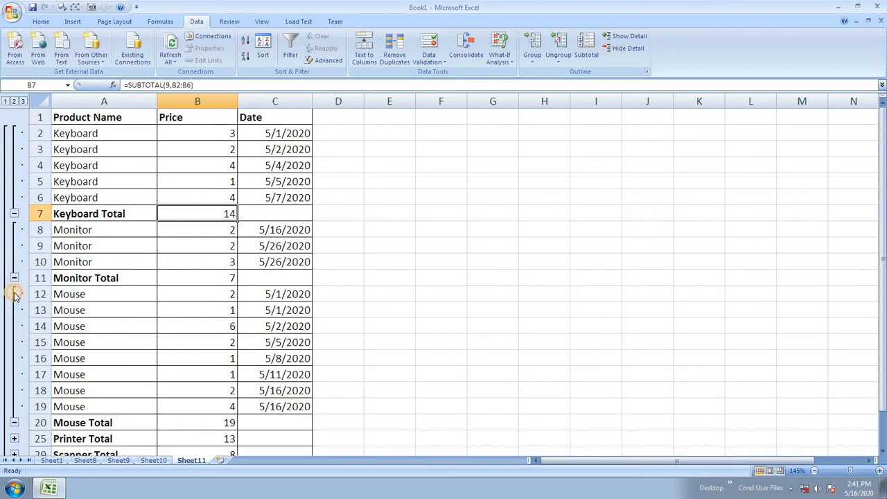
{"action": "scroll", "coordinate": [347, 345], "scroll_direction": "down", "scroll_amount": 1}
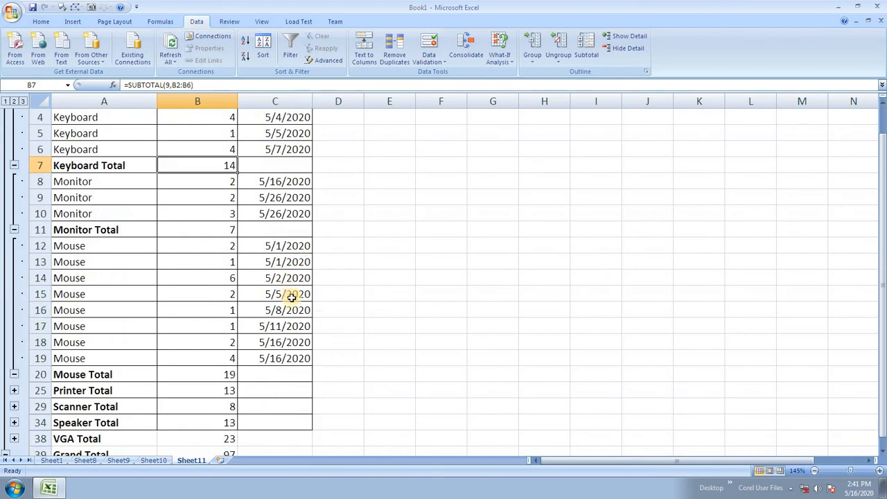
{"action": "scroll", "coordinate": [288, 351], "scroll_direction": "down", "scroll_amount": 1}
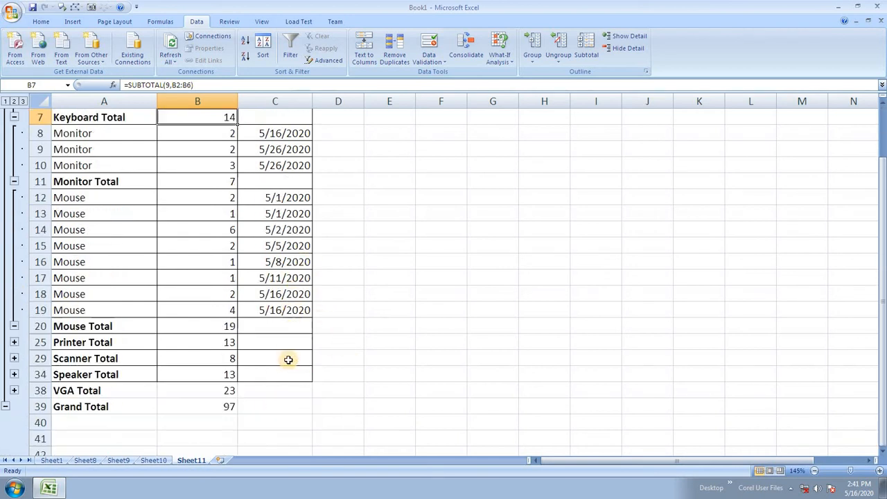
Expand the Printer, Scanner, Speaker and VGA groups to review their detail rows and the Grand Total
{"action": "left_click", "coordinate": [14, 342]}
{"action": "scroll", "coordinate": [139, 342], "scroll_direction": "down", "scroll_amount": 2}
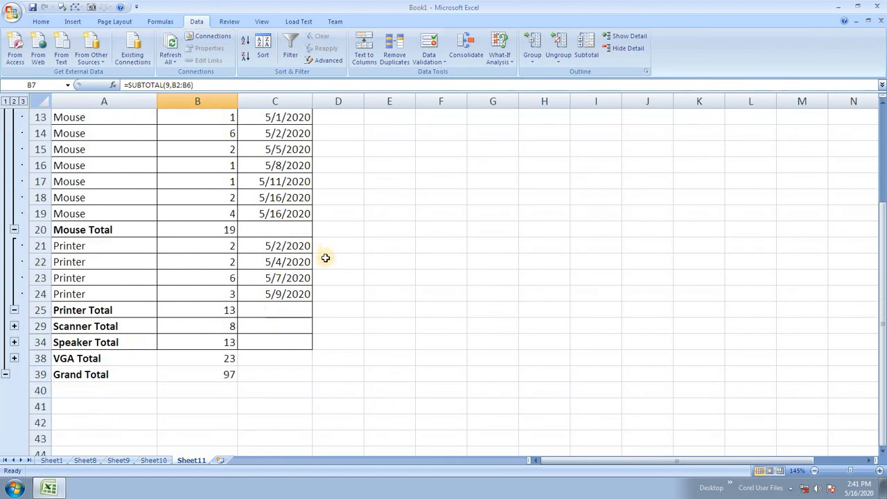
{"action": "left_click", "coordinate": [14, 326]}
{"action": "scroll", "coordinate": [273, 317], "scroll_direction": "down", "scroll_amount": 2}
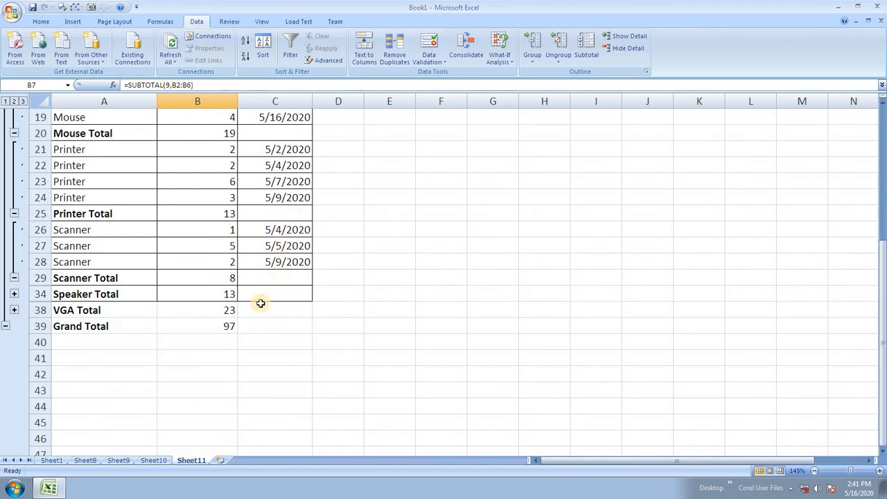
{"action": "left_click", "coordinate": [13, 295]}
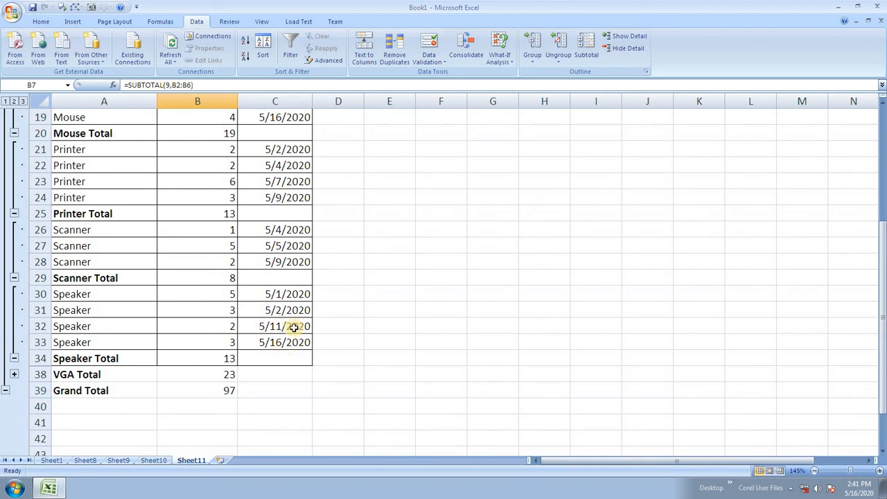
{"action": "left_click", "coordinate": [14, 374]}
{"action": "scroll", "coordinate": [188, 335], "scroll_direction": "down", "scroll_amount": 2}
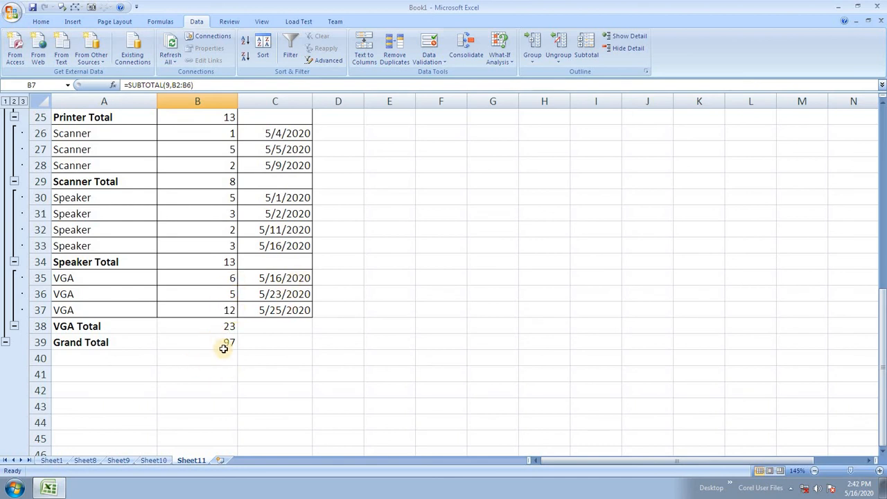
{"action": "scroll", "coordinate": [201, 311], "scroll_direction": "up", "scroll_amount": 8}
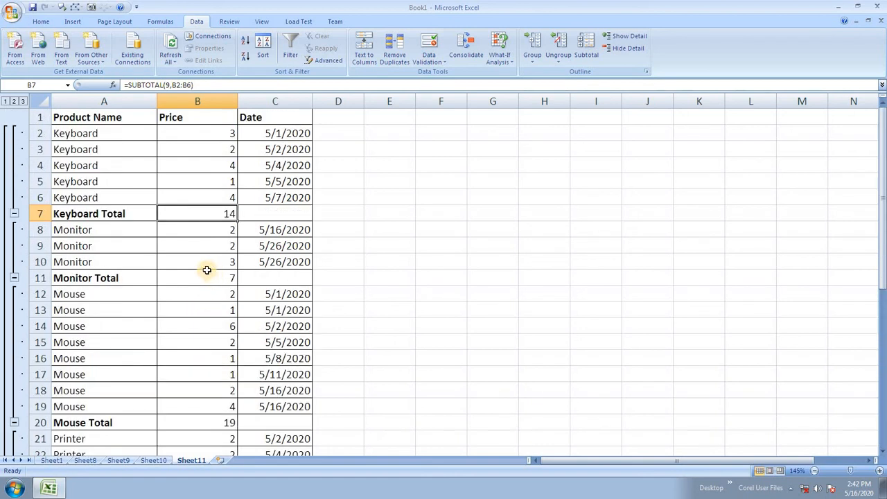
Collapse the Keyboard, Monitor, Mouse, Printer, Scanner, Speaker and VGA groups to their total rows
{"action": "left_click", "coordinate": [13, 213]}
{"action": "left_click", "coordinate": [14, 198]}
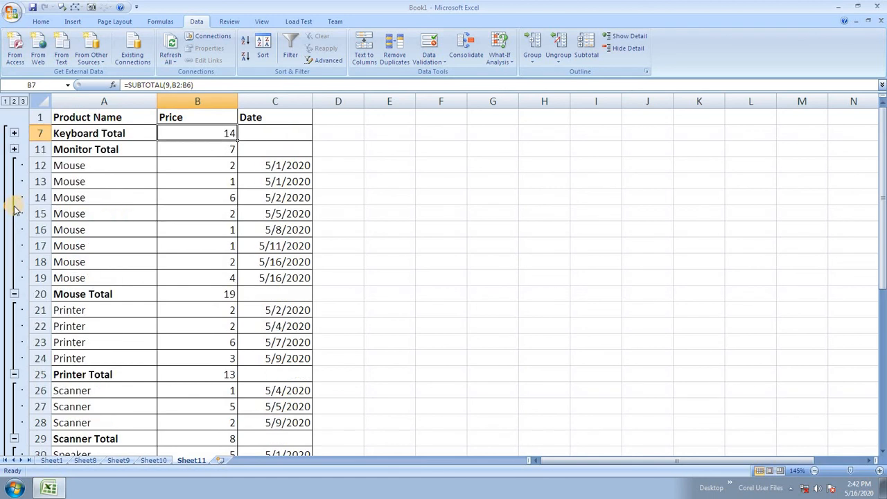
{"action": "left_click", "coordinate": [14, 294]}
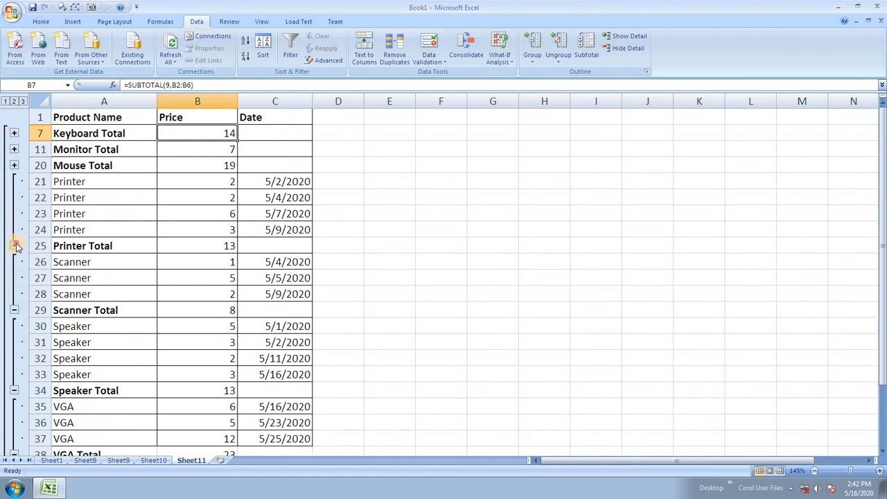
{"action": "left_click", "coordinate": [14, 246]}
{"action": "left_click", "coordinate": [15, 247]}
{"action": "left_click", "coordinate": [14, 278]}
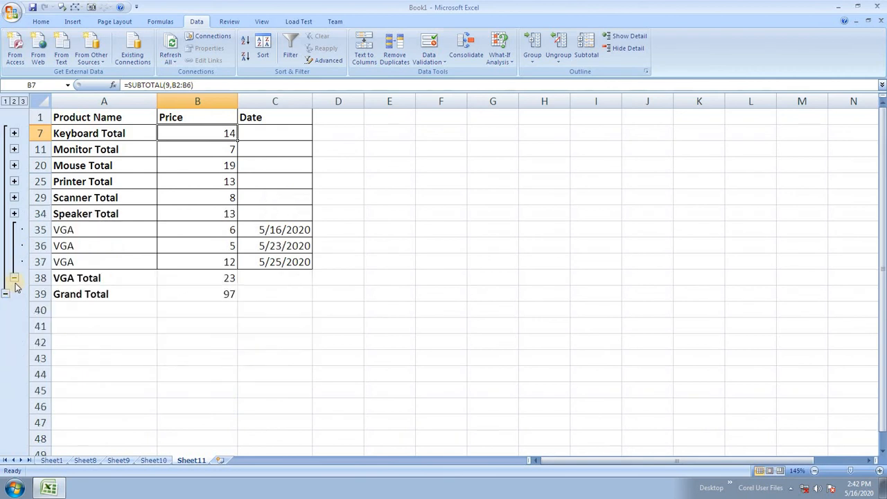
{"action": "left_click", "coordinate": [14, 278]}
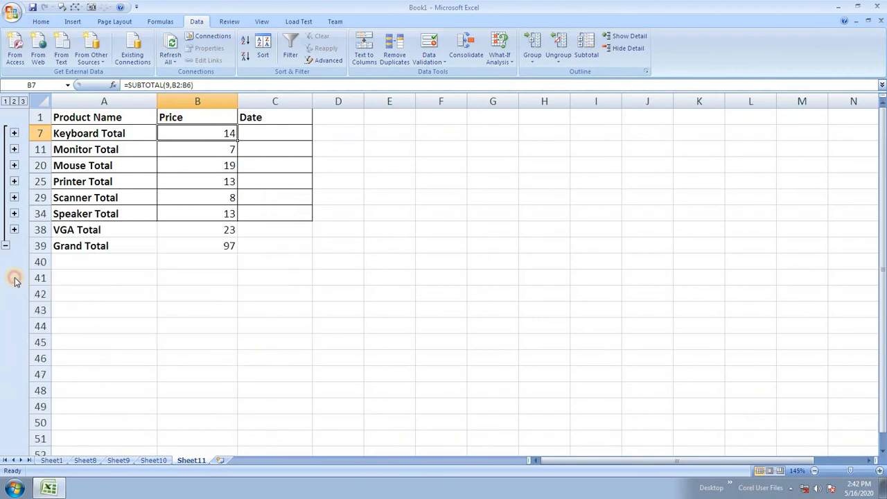
Hide and show the outline detail repeatedly, switching between the Grand Total alone and the product total rows
{"action": "left_click", "coordinate": [636, 50]}
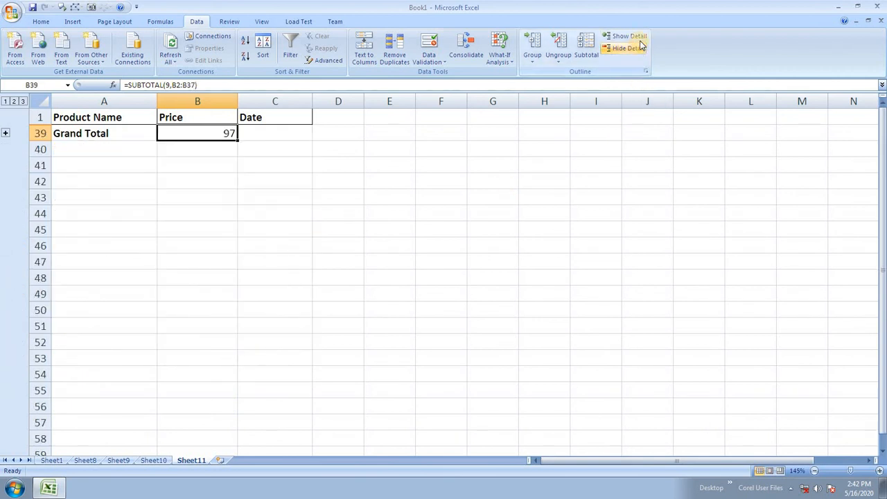
{"action": "left_click", "coordinate": [639, 37]}
{"action": "left_click", "coordinate": [636, 50]}
{"action": "left_click", "coordinate": [638, 38]}
{"action": "left_click", "coordinate": [638, 49]}
{"action": "left_click", "coordinate": [638, 37]}
{"action": "left_click", "coordinate": [629, 49]}
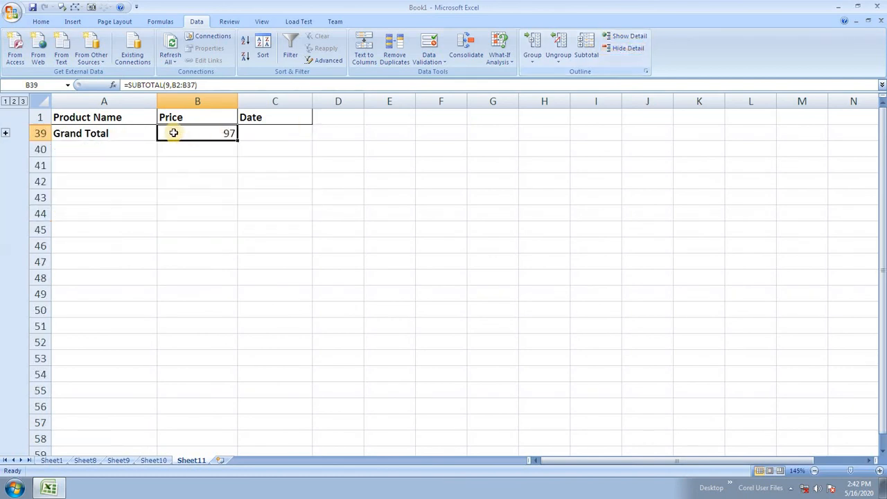
{"action": "left_click", "coordinate": [622, 37]}
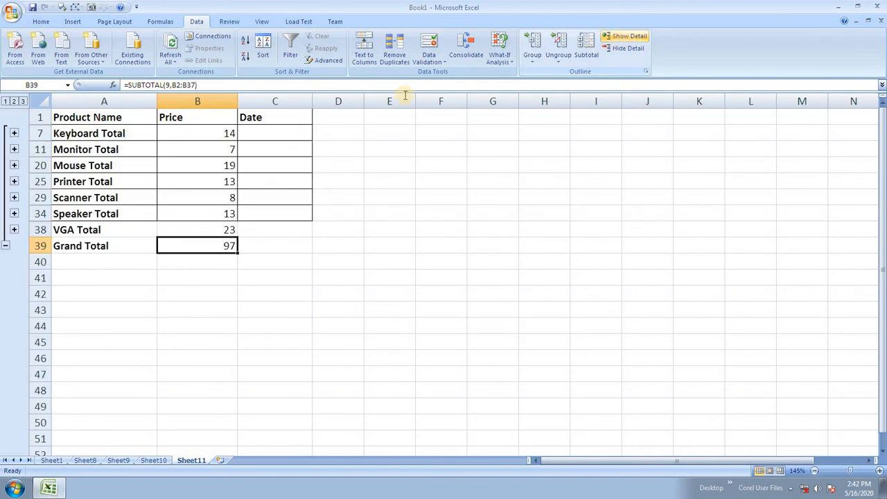
Expand the Keyboard group, and hide and show the detail under the Grand Total once more
{"action": "left_click", "coordinate": [14, 133]}
{"action": "left_click", "coordinate": [630, 50]}
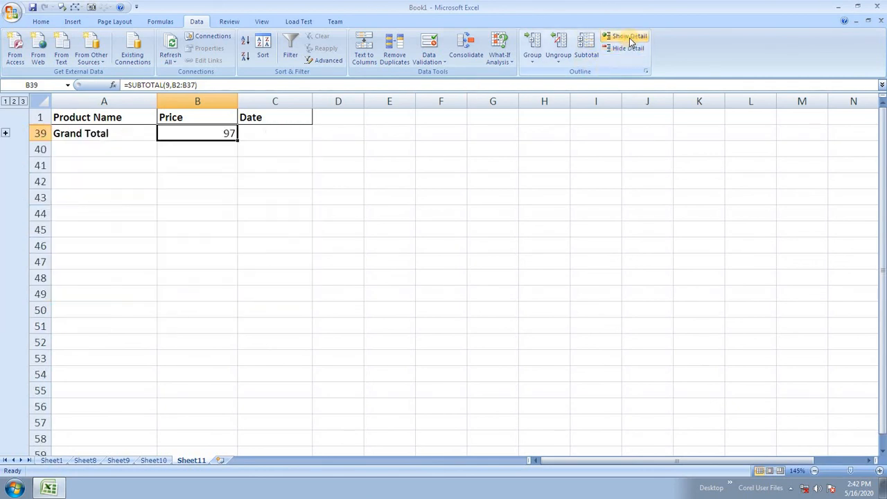
{"action": "left_click", "coordinate": [627, 36]}
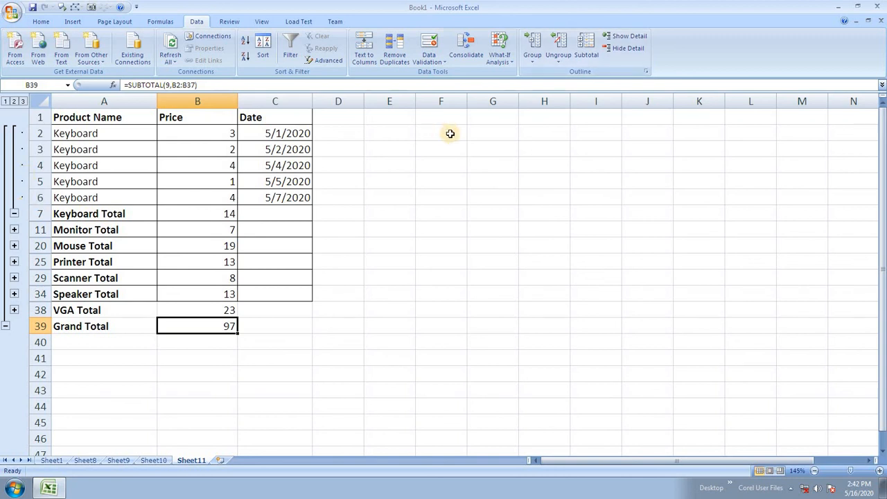
Clear the outline from the subtotalled table and look through all rows down to the Grand Total
{"action": "left_click", "coordinate": [534, 61]}
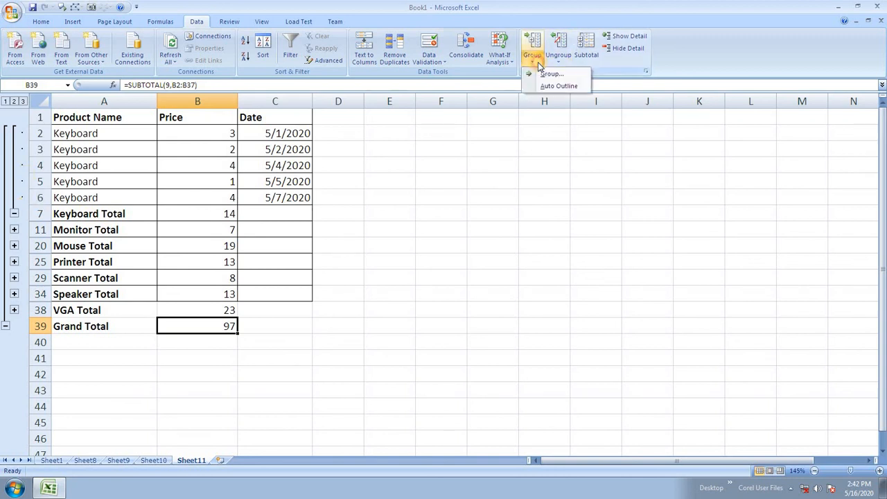
{"action": "left_click", "coordinate": [563, 63]}
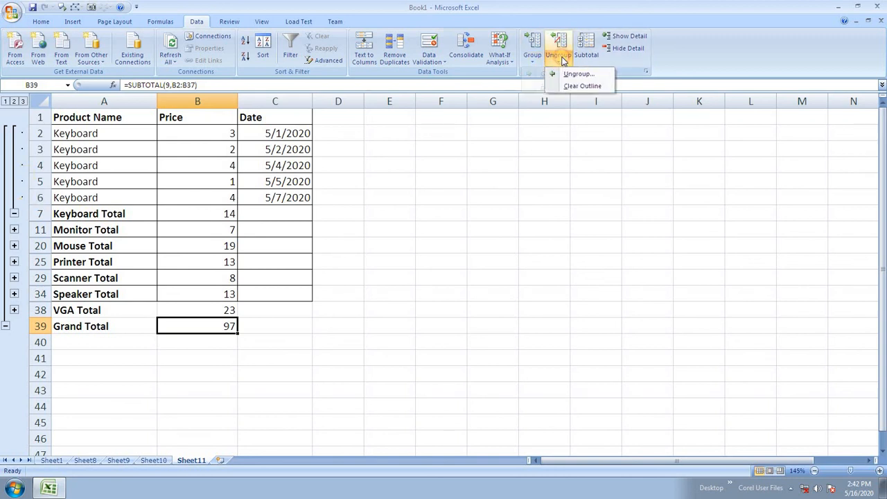
{"action": "left_click", "coordinate": [587, 86]}
{"action": "scroll", "coordinate": [199, 236], "scroll_direction": "down", "scroll_amount": 9}
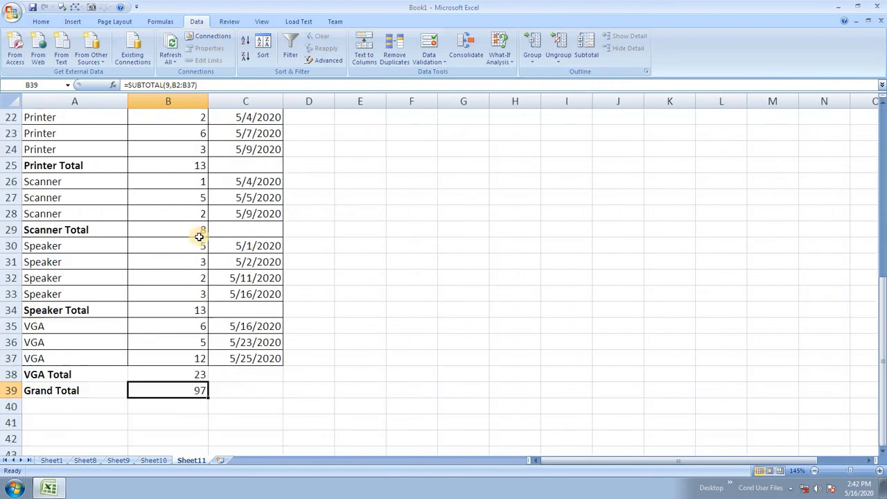
{"action": "scroll", "coordinate": [199, 236], "scroll_direction": "up", "scroll_amount": 9}
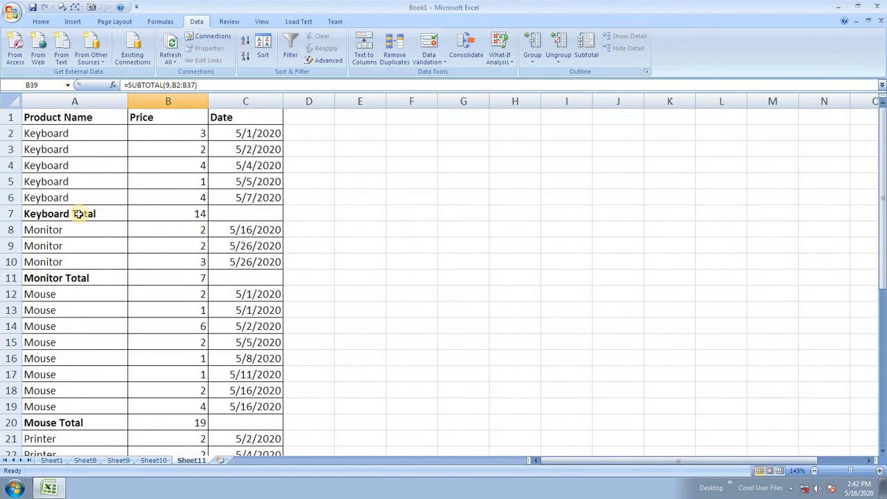
Examine the Keyboard rows and the subtotal formula in the Keyboard Total row, ending on cell B9
{"action": "left_click", "coordinate": [83, 166]}
{"action": "left_click", "coordinate": [199, 215]}
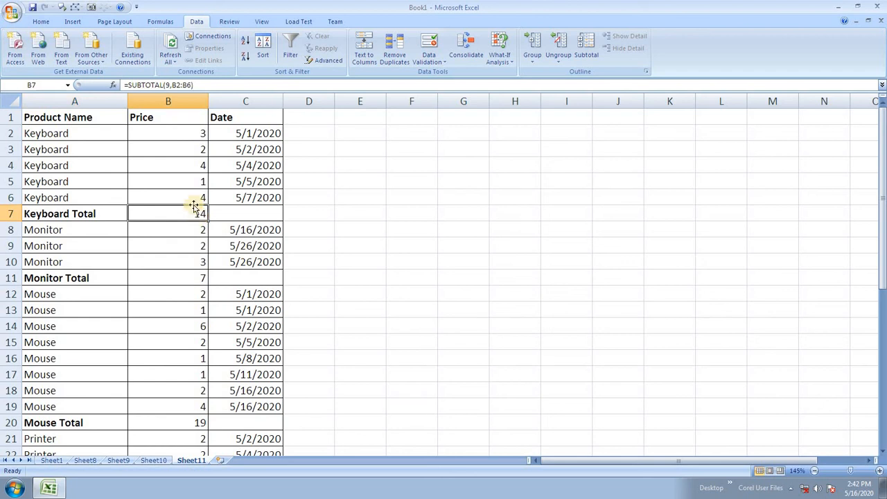
{"action": "left_click", "coordinate": [131, 176]}
{"action": "left_click", "coordinate": [77, 214]}
{"action": "left_click", "coordinate": [194, 202]}
{"action": "left_click", "coordinate": [185, 243]}
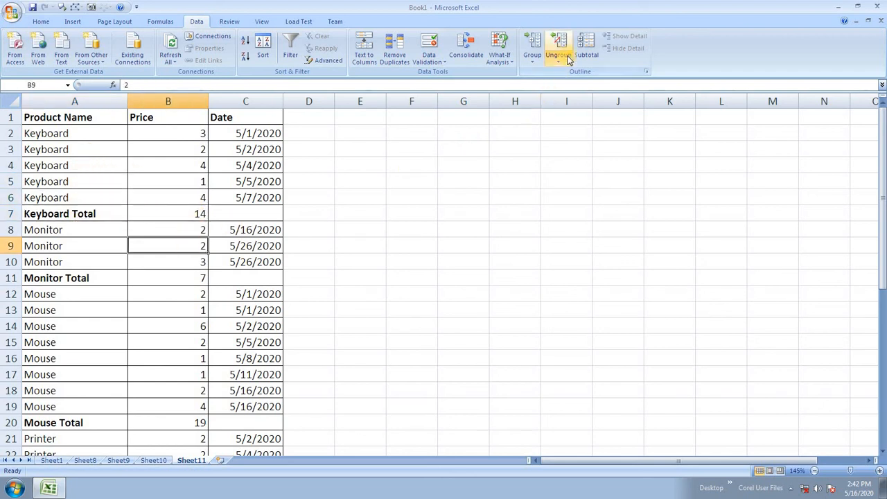
Rebuild the grouping with Auto Outline and collapse the Keyboard and Monitor groups
{"action": "left_click", "coordinate": [532, 61]}
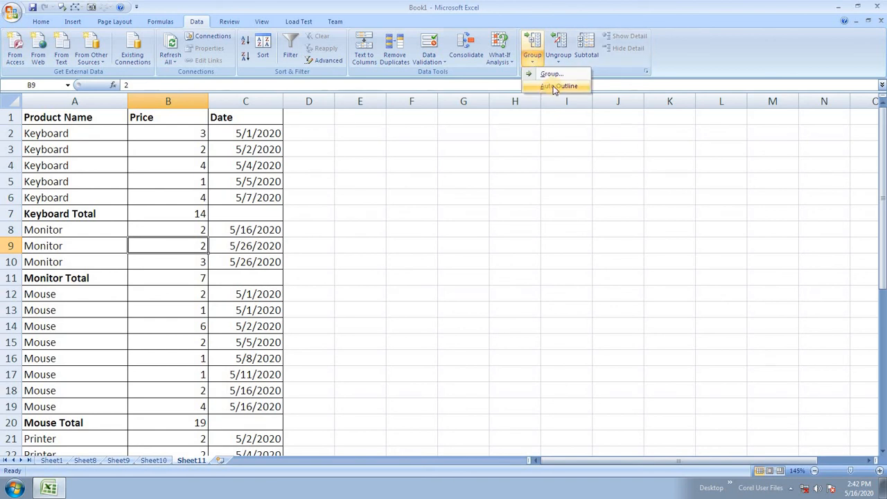
{"action": "left_click", "coordinate": [553, 87]}
{"action": "left_click", "coordinate": [14, 214]}
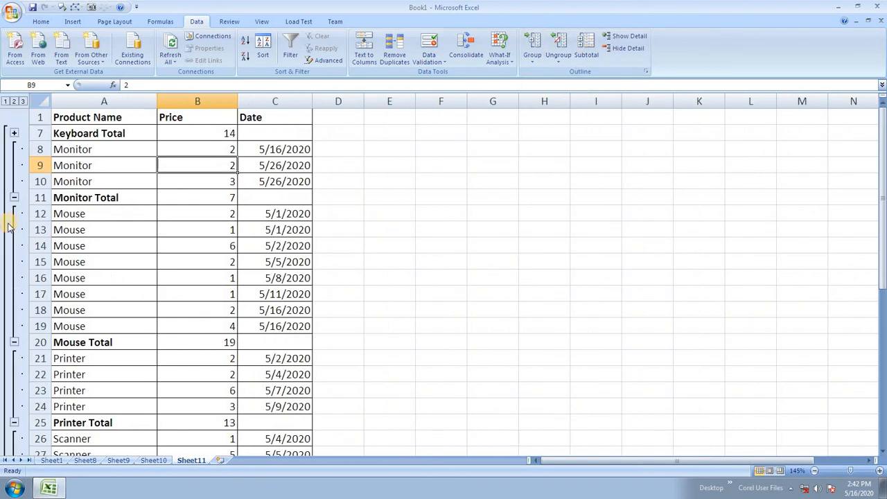
{"action": "left_click", "coordinate": [14, 198]}
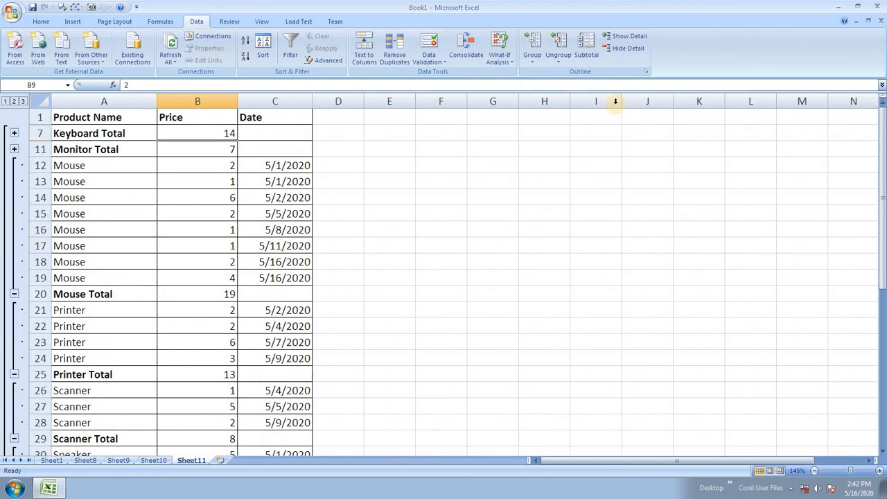
Try to ungroup by rows with only the single cell B9 selected
{"action": "left_click", "coordinate": [559, 60]}
{"action": "left_click", "coordinate": [576, 75]}
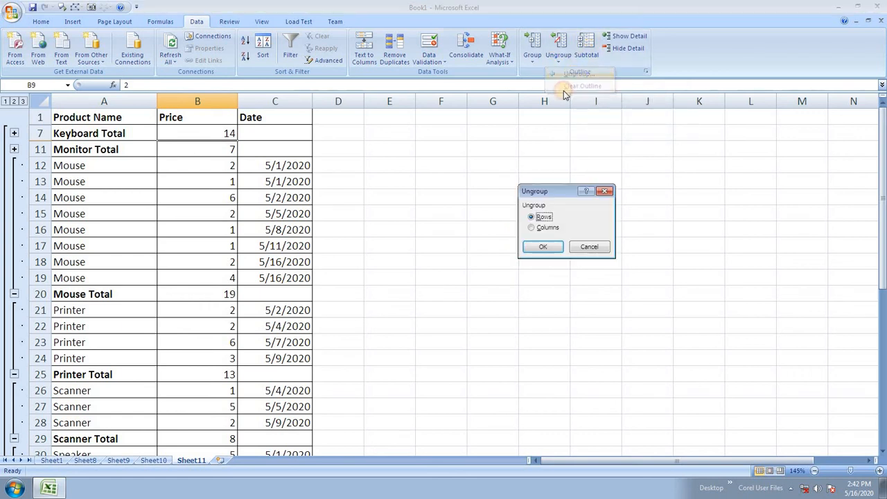
{"action": "left_click", "coordinate": [545, 249]}
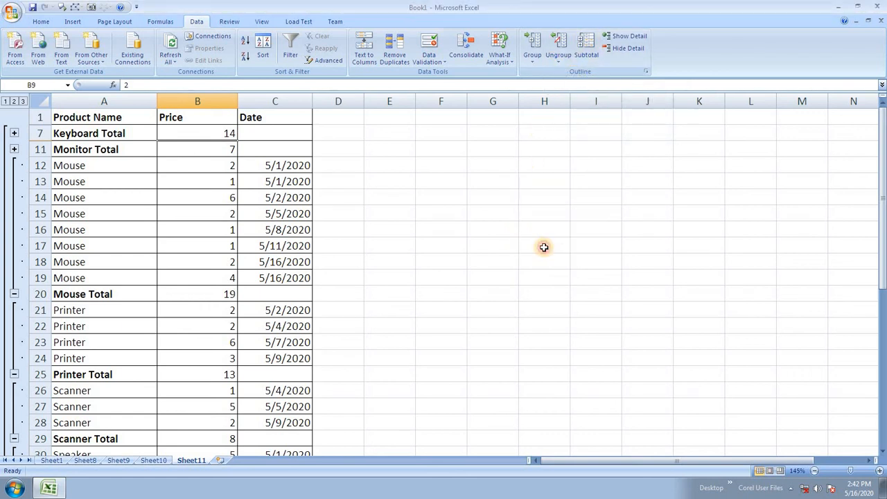
Select all table rows from the header past the Grand Total, ungroup them by one level and group them again
{"action": "left_click", "coordinate": [76, 168]}
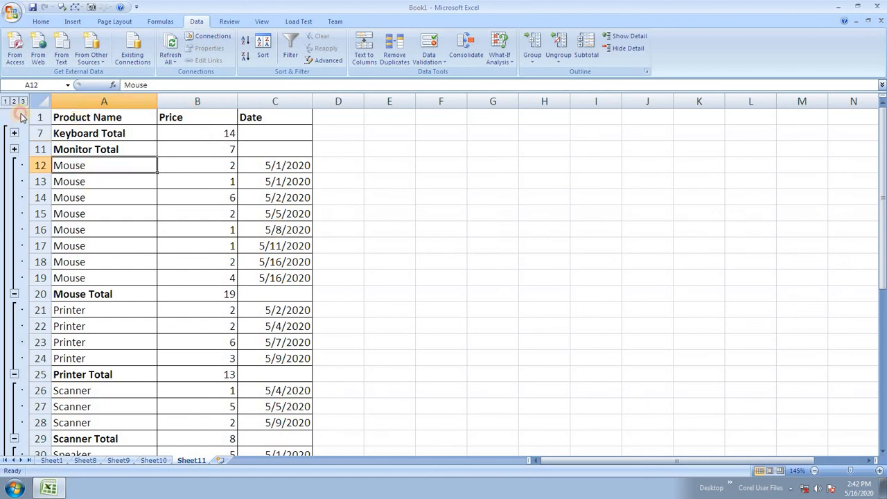
{"action": "left_click_drag", "start_coordinate": [40, 119], "coordinate": [30, 448]}
{"action": "left_click", "coordinate": [558, 62]}
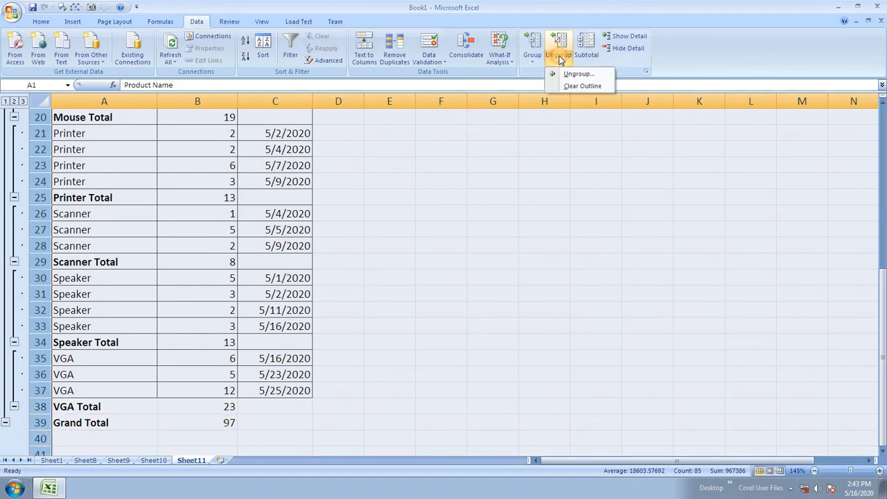
{"action": "left_click", "coordinate": [575, 75]}
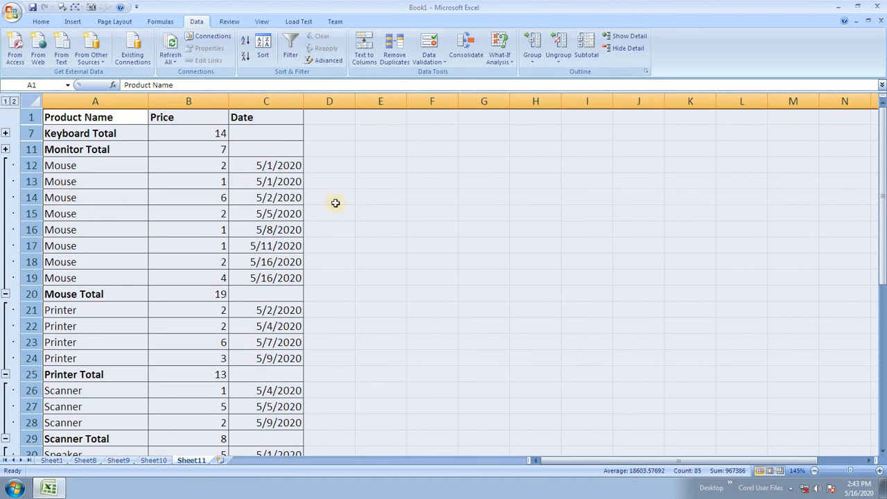
{"action": "left_click", "coordinate": [533, 62]}
{"action": "left_click", "coordinate": [558, 82]}
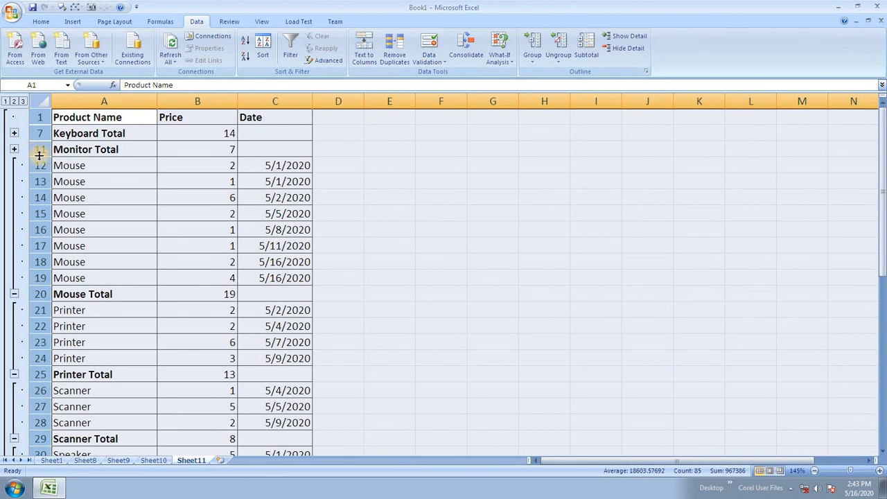
Ungroup rows 2 to 7 of the expanded Keyboard group by one level, then collapse Keyboard and expand Monitor
{"action": "left_click", "coordinate": [14, 133]}
{"action": "left_click_drag", "start_coordinate": [34, 133], "coordinate": [34, 215]}
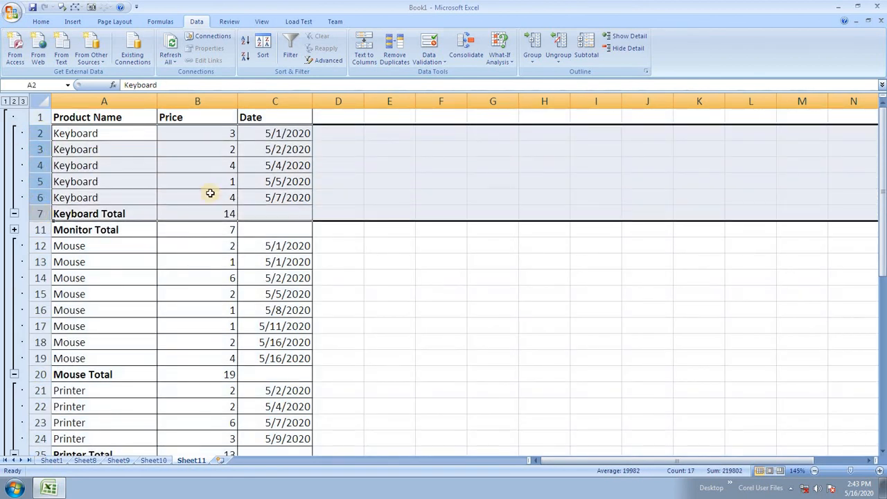
{"action": "left_click", "coordinate": [569, 63]}
{"action": "left_click", "coordinate": [579, 73]}
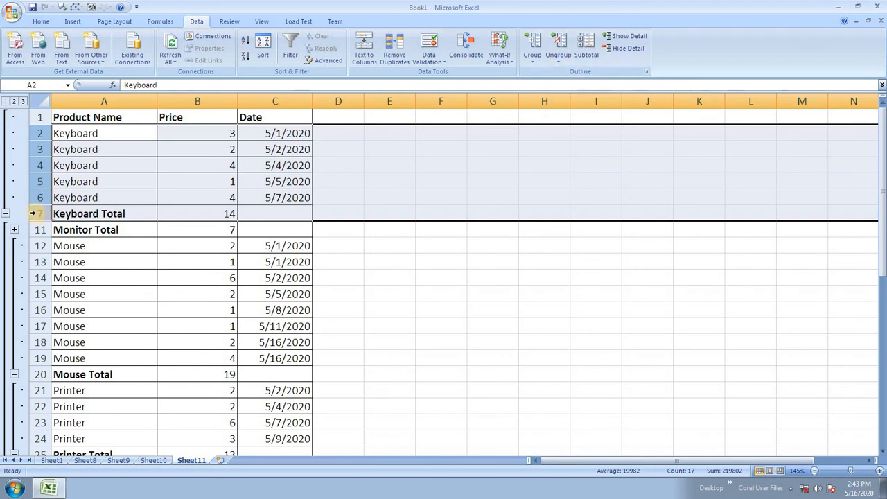
{"action": "left_click", "coordinate": [3, 214]}
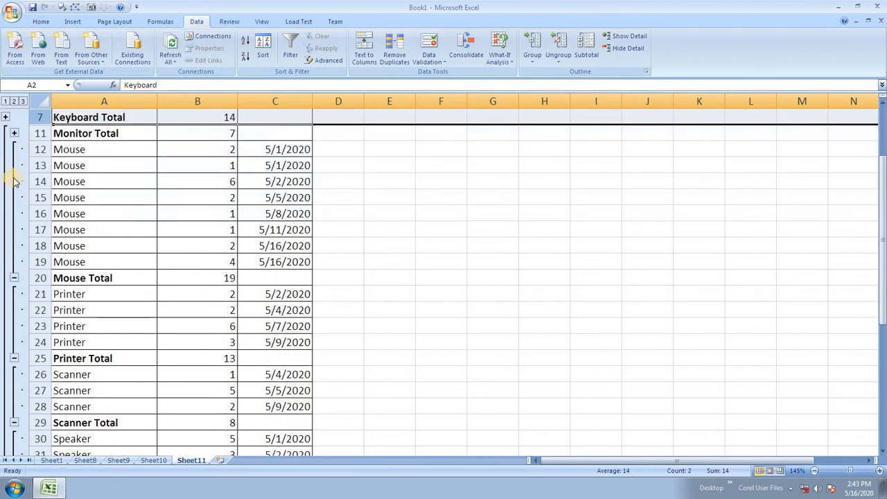
{"action": "left_click", "coordinate": [14, 133]}
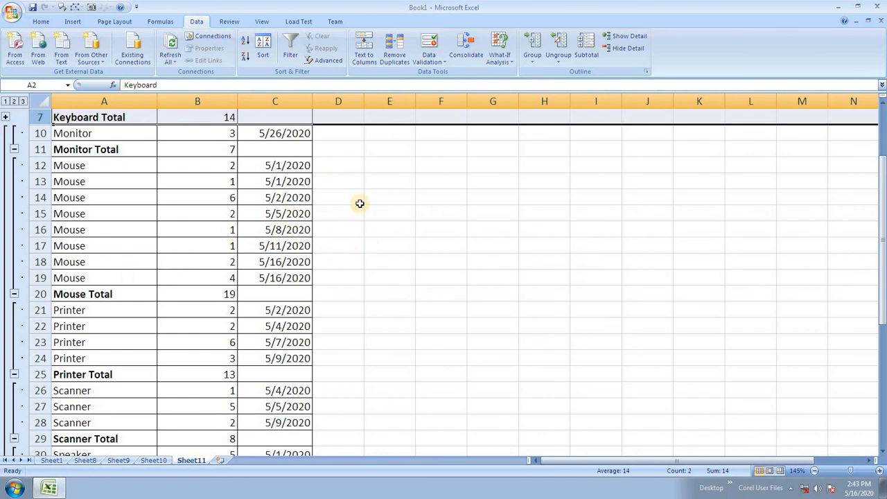
Insert a new worksheet and copy the student marks table A1:F5 from Sheet8 into its cell A1
{"action": "left_click", "coordinate": [220, 460]}
{"action": "scroll", "coordinate": [363, 250], "scroll_direction": "up", "scroll_amount": 14, "text": "ctrl"}
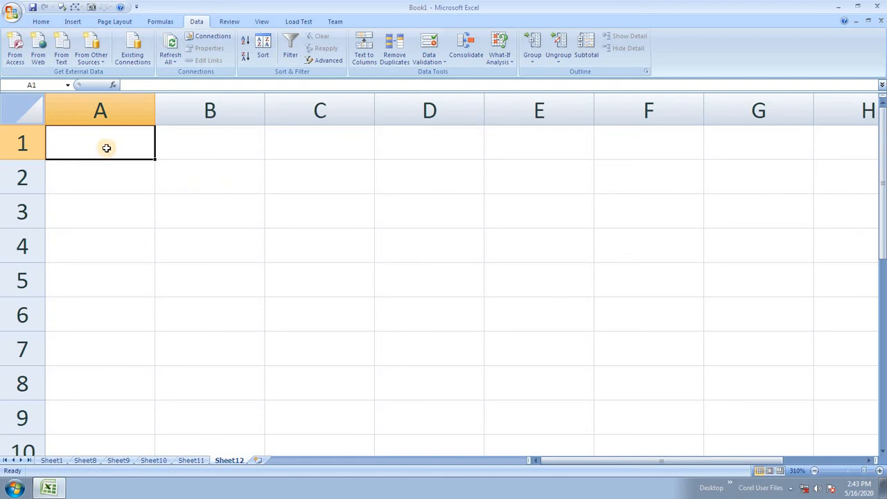
{"action": "left_click", "coordinate": [55, 460]}
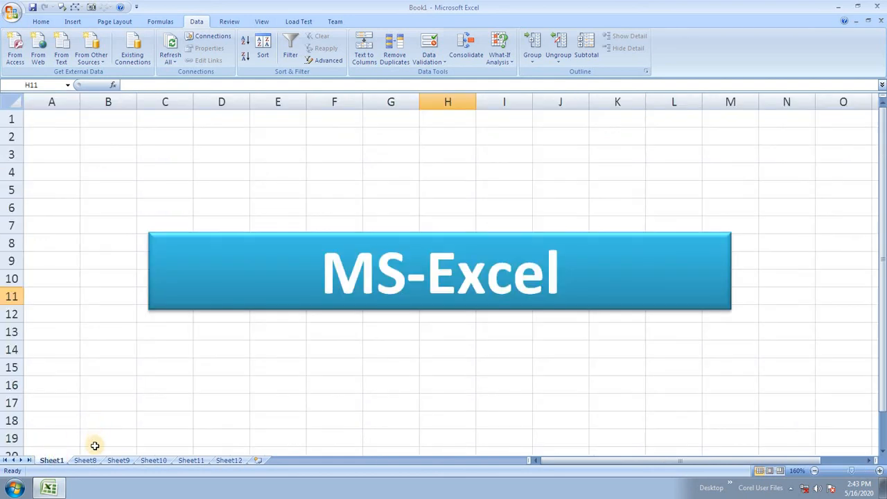
{"action": "left_click", "coordinate": [86, 460]}
{"action": "left_click_drag", "start_coordinate": [68, 132], "coordinate": [396, 208]}
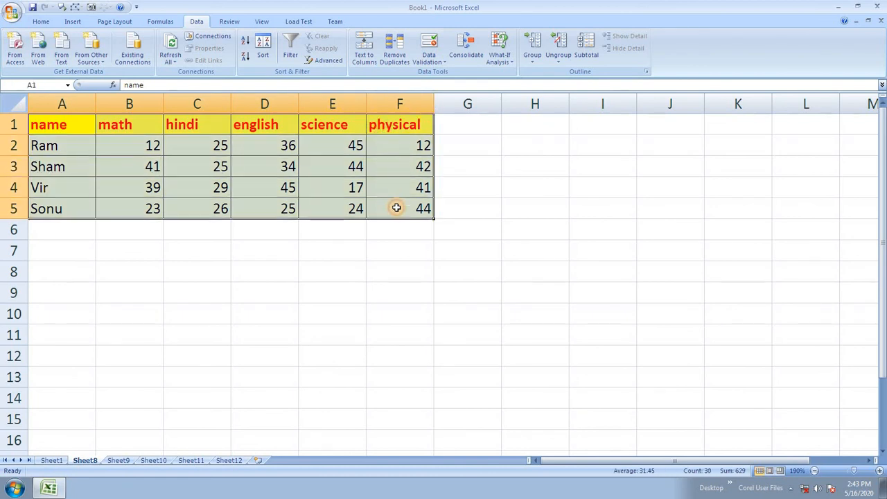
{"action": "key", "text": "ctrl+c"}
{"action": "left_click", "coordinate": [231, 460]}
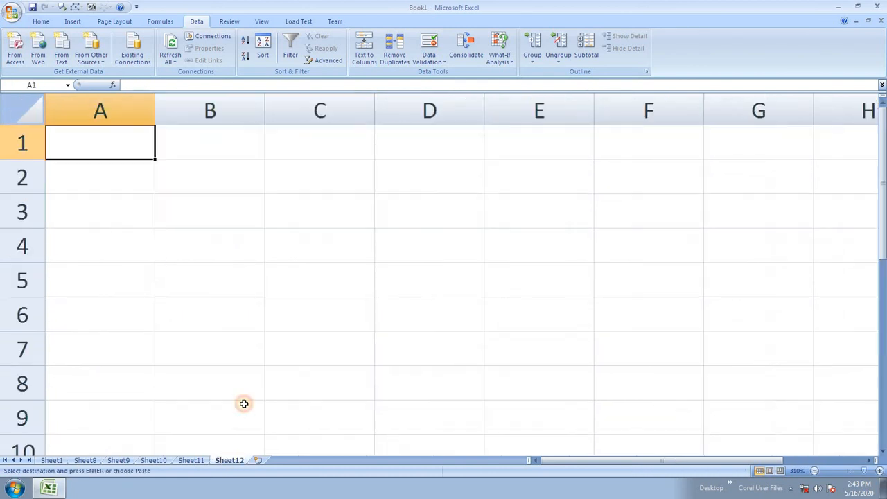
{"action": "key", "text": "Return"}
Group the hindi and english columns C and D of the marks table
{"action": "left_click", "coordinate": [250, 184]}
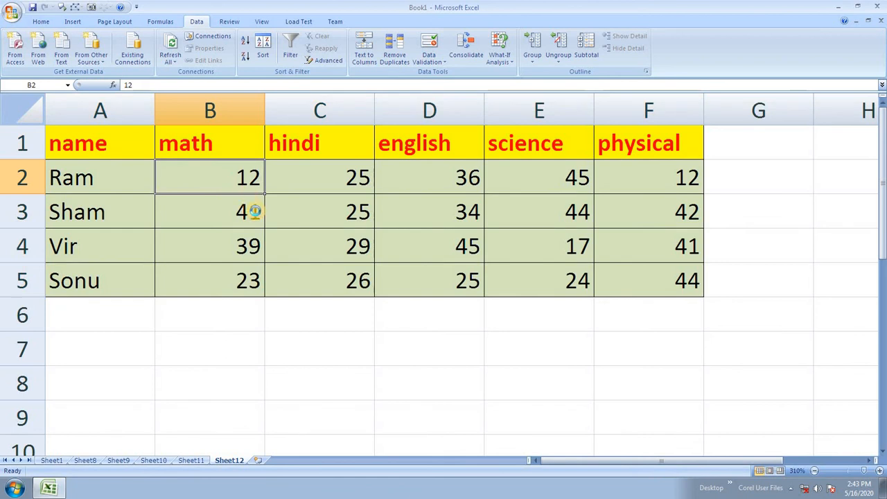
{"action": "scroll", "coordinate": [252, 204], "scroll_direction": "down", "scroll_amount": 3, "text": "ctrl"}
{"action": "scroll", "coordinate": [256, 212], "scroll_direction": "down", "scroll_amount": 2, "text": "ctrl"}
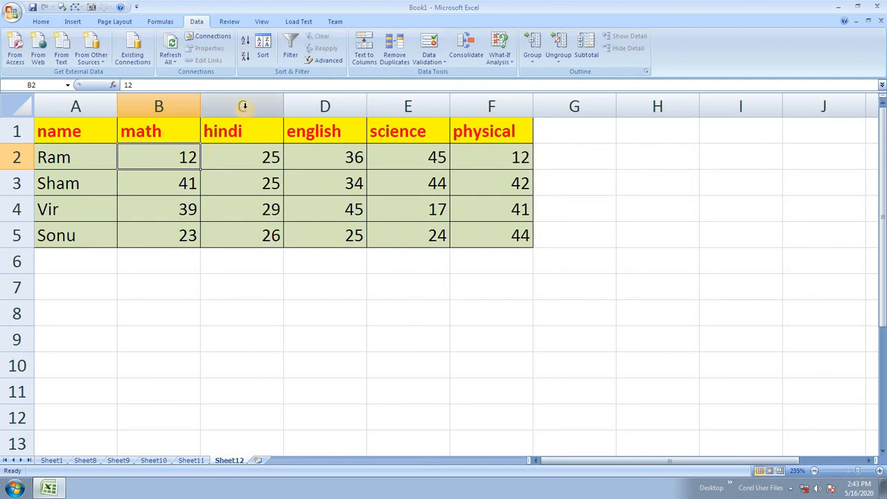
{"action": "left_click_drag", "start_coordinate": [244, 97], "coordinate": [315, 149]}
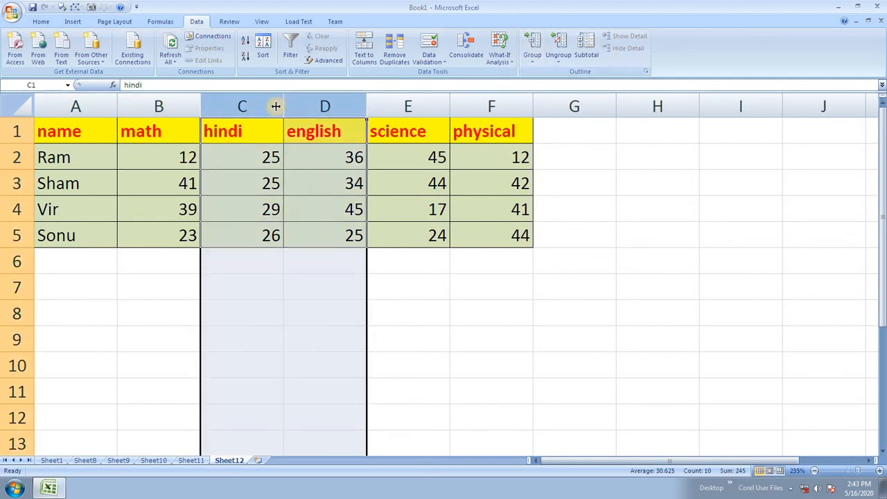
{"action": "left_click", "coordinate": [251, 103]}
{"action": "left_click_drag", "start_coordinate": [251, 103], "coordinate": [307, 104]}
{"action": "left_click", "coordinate": [533, 59]}
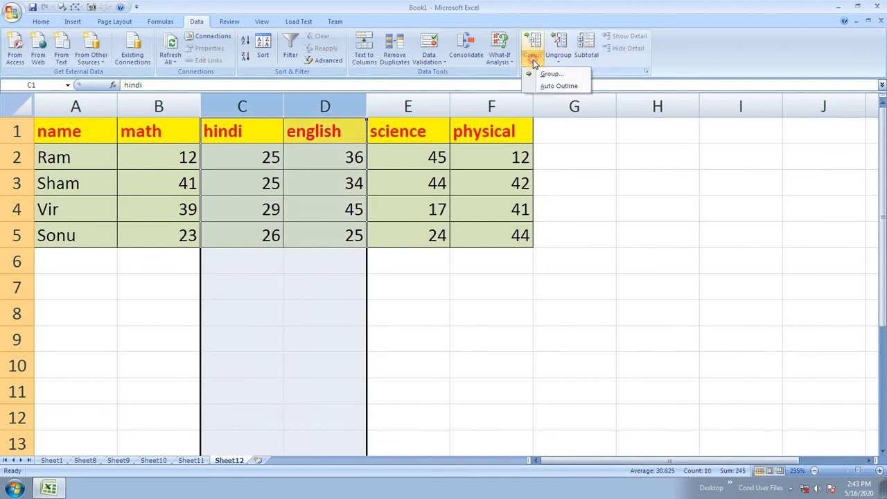
{"action": "left_click", "coordinate": [547, 75]}
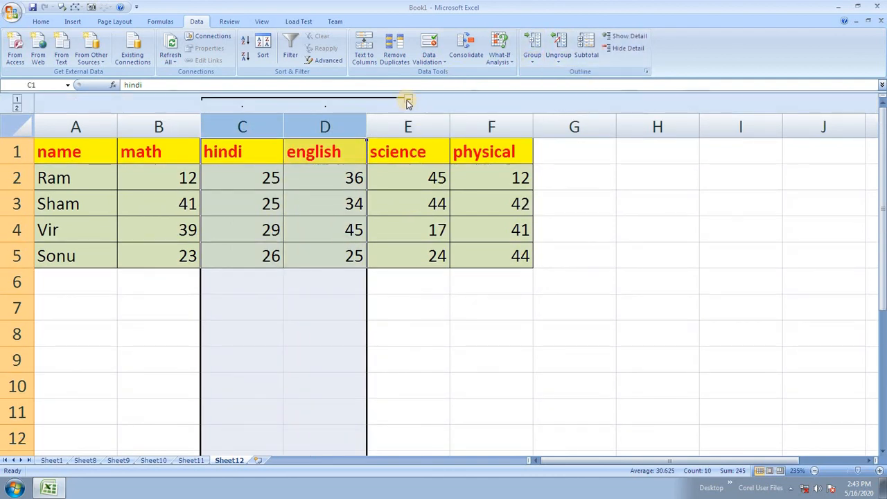
Collapse the hindi and english column group and check the sheet in print preview
{"action": "left_click", "coordinate": [409, 101]}
{"action": "left_click", "coordinate": [307, 229]}
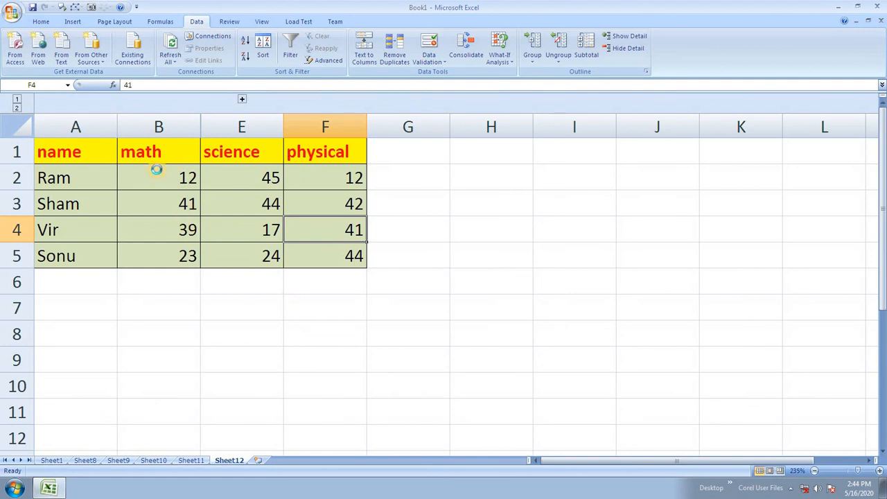
{"action": "key", "text": "ctrl+F2"}
{"action": "left_click", "coordinate": [368, 124]}
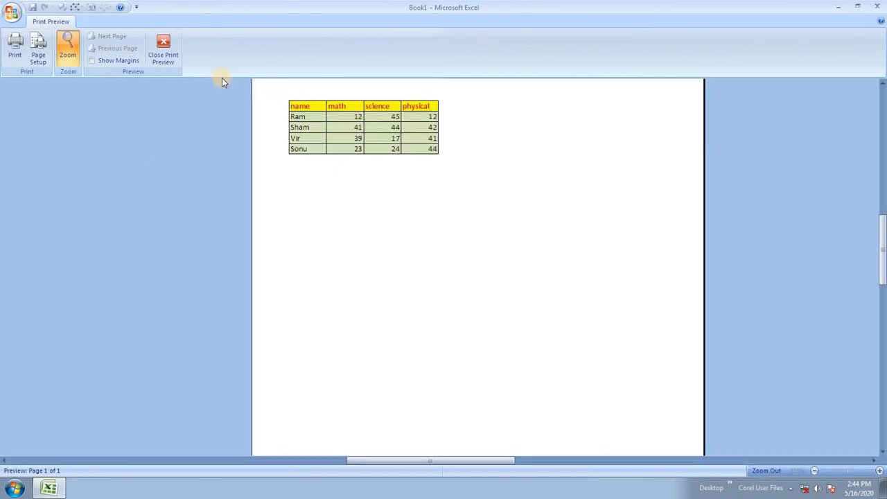
{"action": "left_click", "coordinate": [163, 49]}
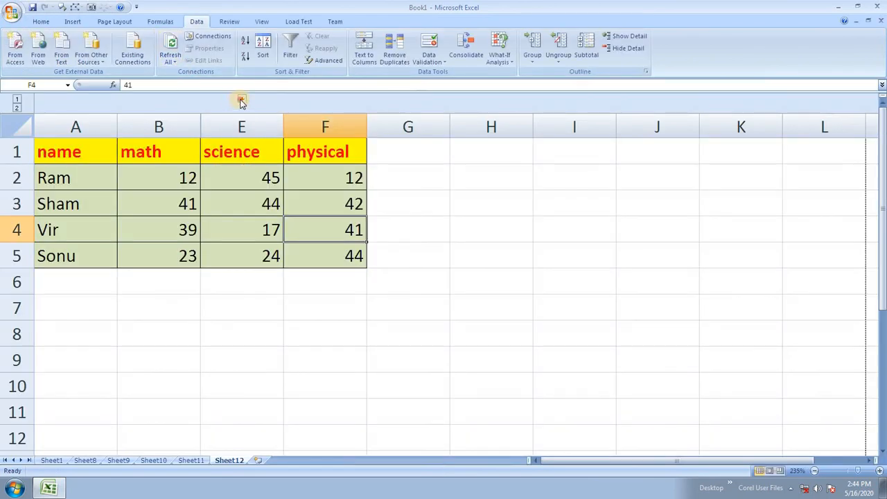
Expand the hindi and english column group and check the full table in print preview
{"action": "left_click", "coordinate": [242, 102]}
{"action": "key", "text": "ctrl+F2"}
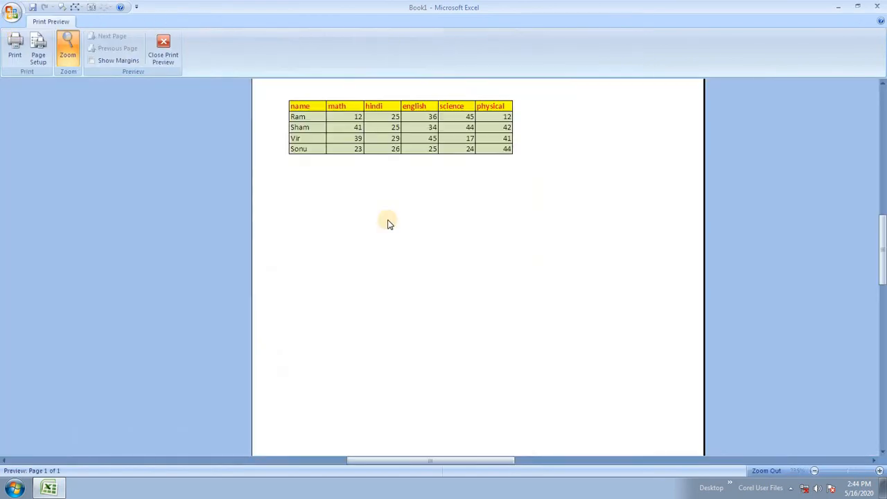
{"action": "key", "text": "Escape"}
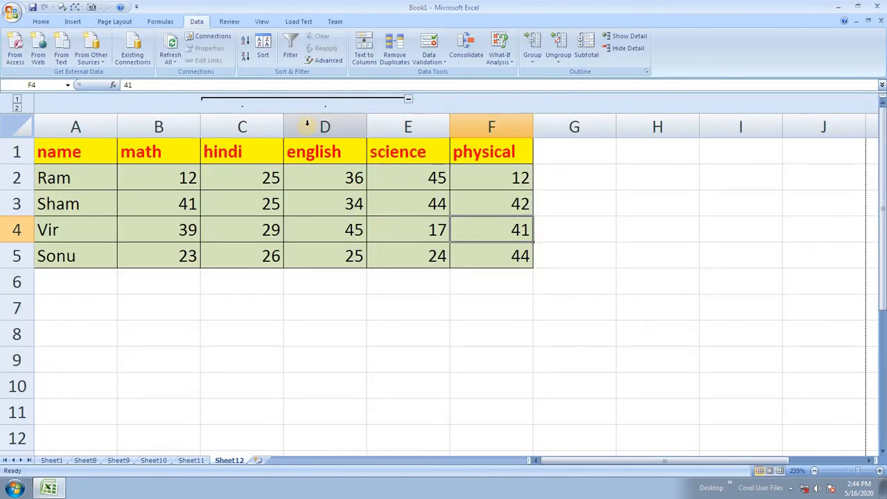
Ungroup the hindi and english columns C and D
{"action": "left_click_drag", "start_coordinate": [248, 127], "coordinate": [381, 127]}
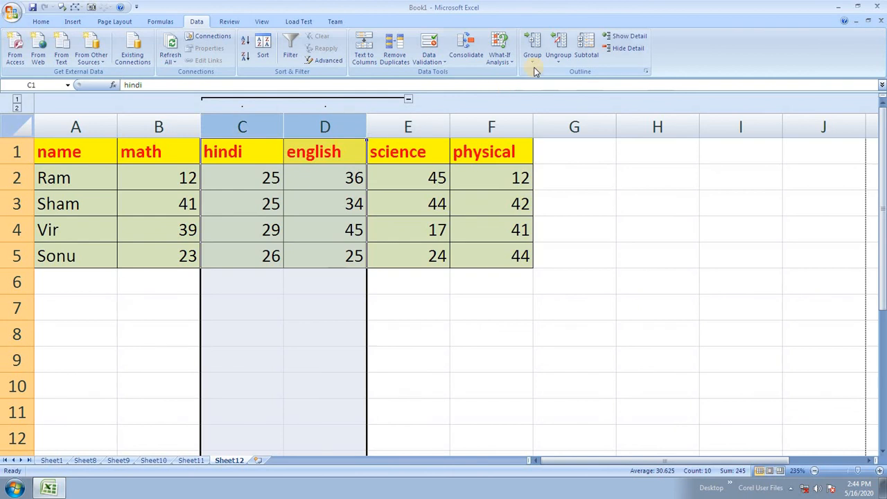
{"action": "left_click", "coordinate": [558, 62]}
{"action": "left_click", "coordinate": [551, 75]}
{"action": "left_click", "coordinate": [370, 195]}
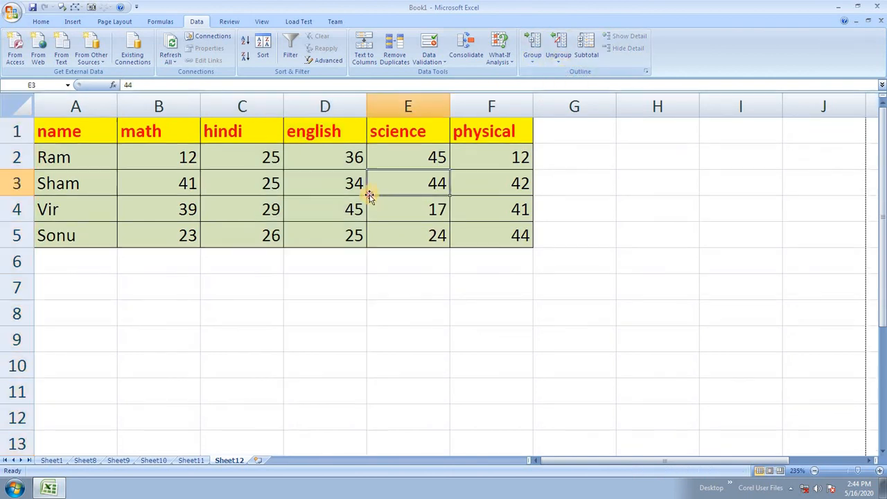
Group rows 2 and 3 of the marks table
{"action": "left_click", "coordinate": [251, 130]}
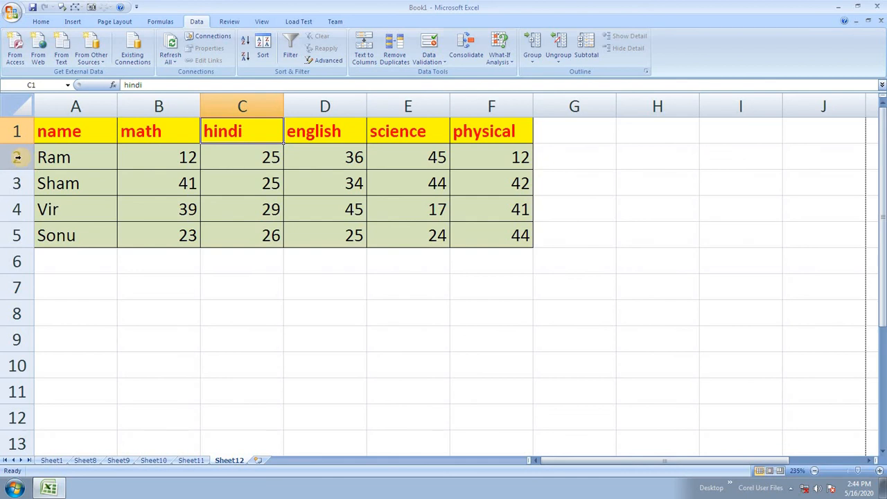
{"action": "left_click_drag", "start_coordinate": [16, 157], "coordinate": [17, 182]}
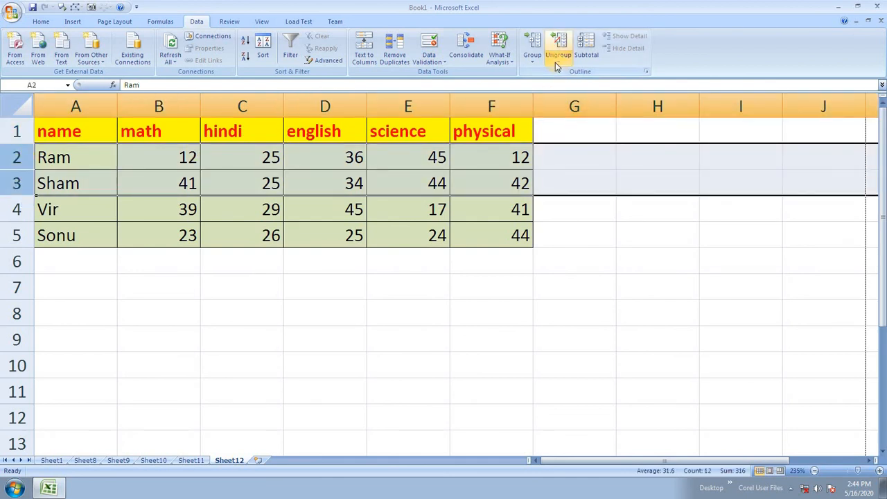
{"action": "left_click", "coordinate": [535, 63]}
{"action": "left_click", "coordinate": [545, 74]}
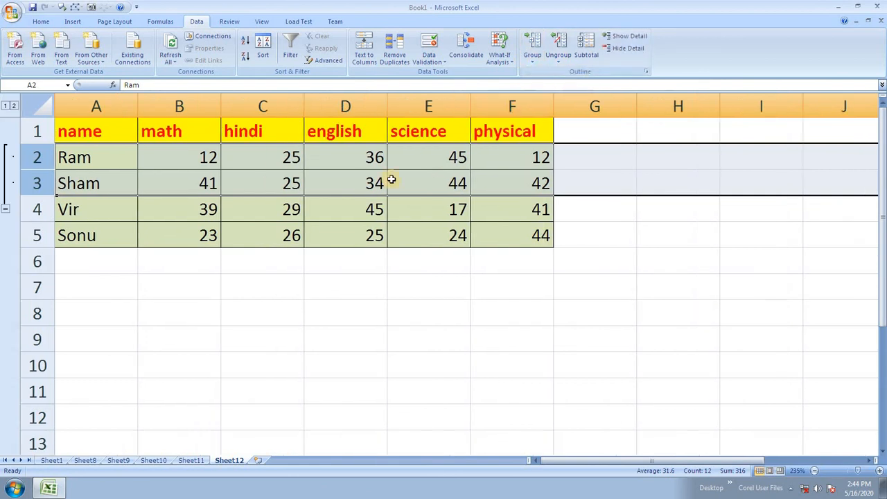
Collapse the group of rows 2 and 3, then expand it again
{"action": "left_click", "coordinate": [7, 208]}
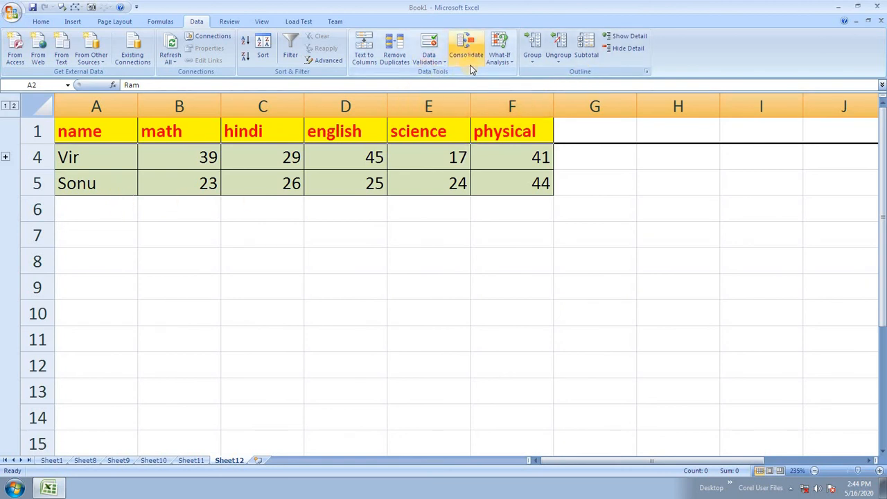
{"action": "left_click", "coordinate": [276, 177]}
{"action": "left_click", "coordinate": [6, 158]}
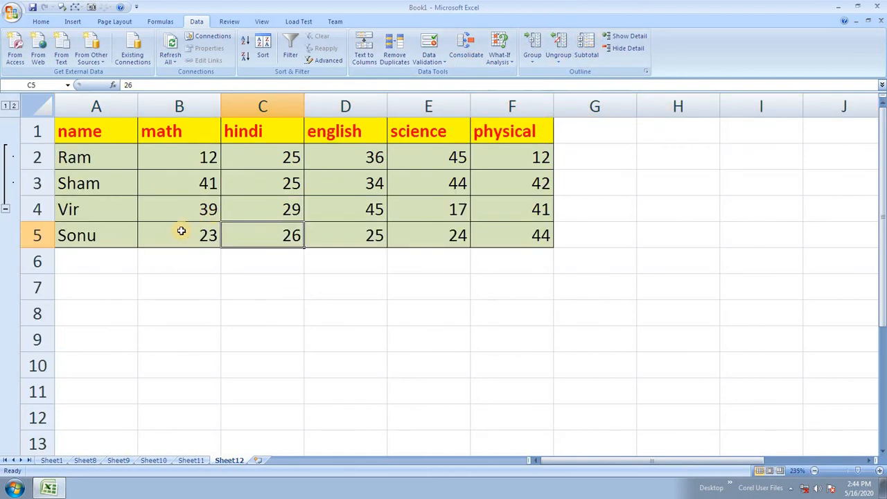